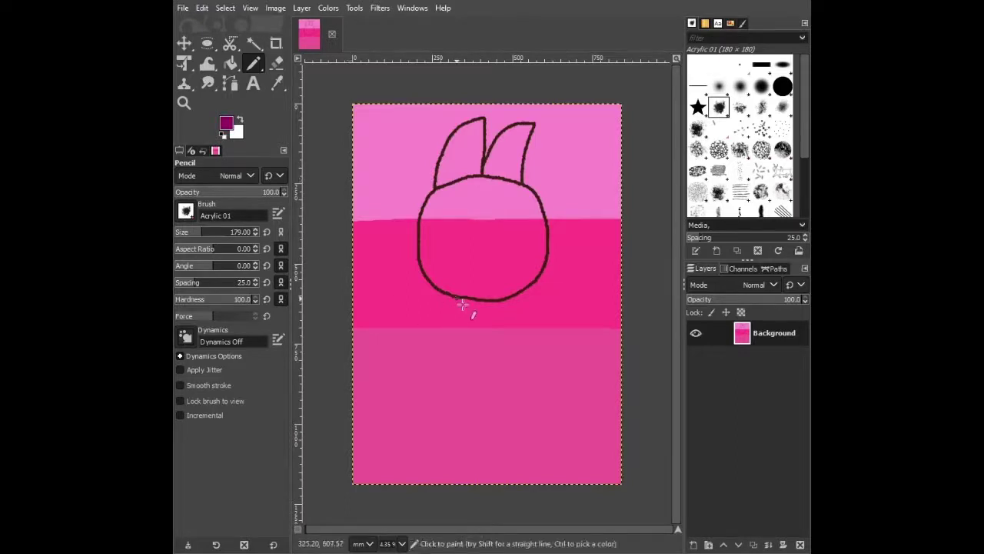
# - Draw the character's torso below the head and two legs reaching the canvas's lower edge in dark purple with the Pencil
pyautogui.moveTo(461, 305)
pyautogui.mouseDown()
pyautogui.moveTo(459, 397)
pyautogui.moveTo(481, 414)
pyautogui.moveTo(506, 407)
pyautogui.moveTo(514, 386)
pyautogui.moveTo(499, 311)
pyautogui.mouseUp()
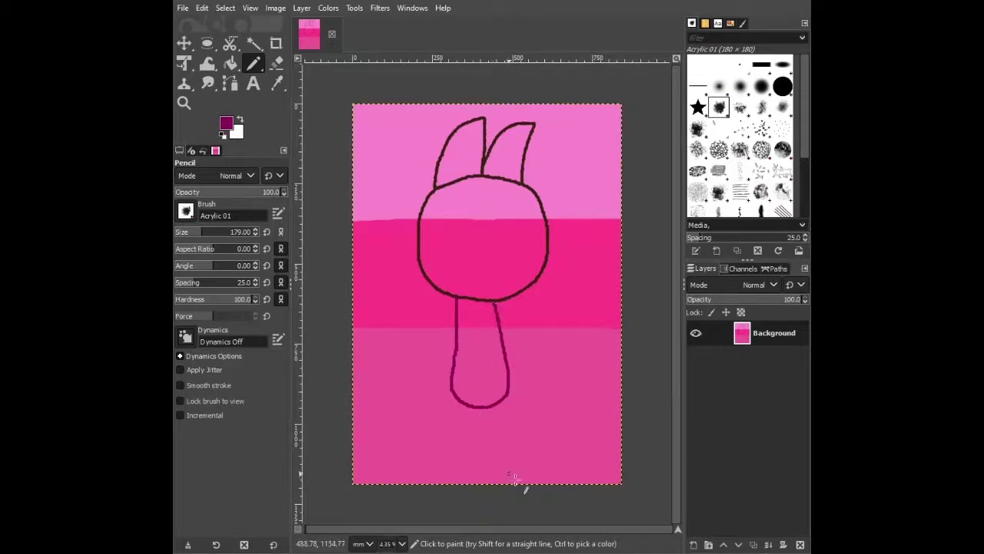
pyautogui.moveTo(454, 390); pyautogui.dragTo(456, 484)
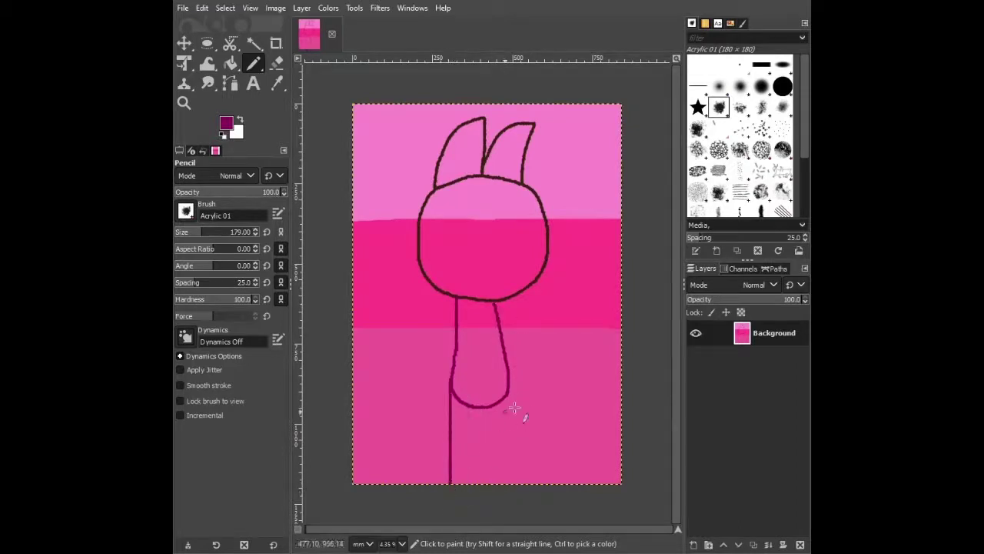
pyautogui.moveTo(509, 391); pyautogui.dragTo(503, 493)
pyautogui.moveTo(482, 415); pyautogui.dragTo(483, 502)
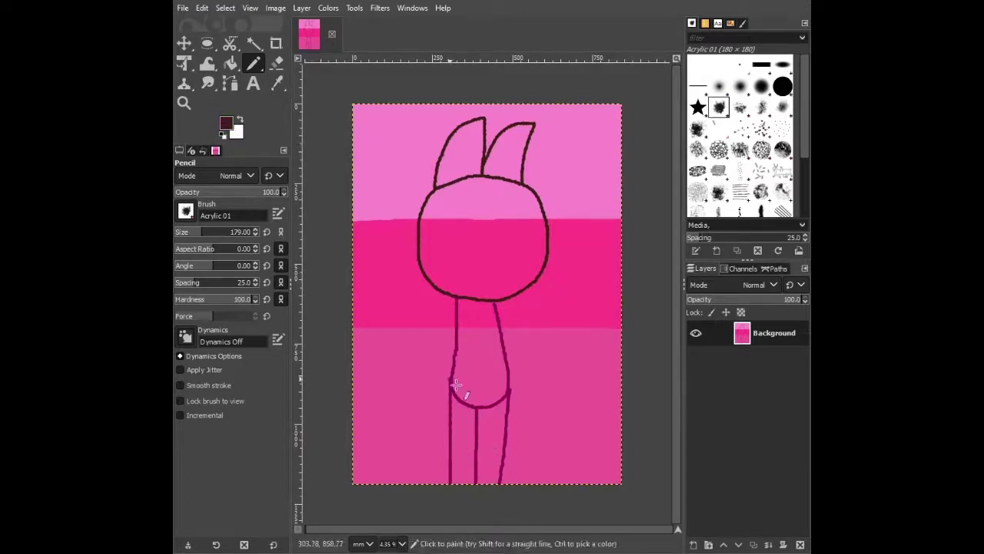
# - Draw a curved tail beside the hip and two outstretched arms with fingered hands in dark brown
pyautogui.moveTo(456, 384)
pyautogui.mouseDown()
pyautogui.moveTo(401, 461)
pyautogui.moveTo(455, 450)
pyautogui.mouseUp()
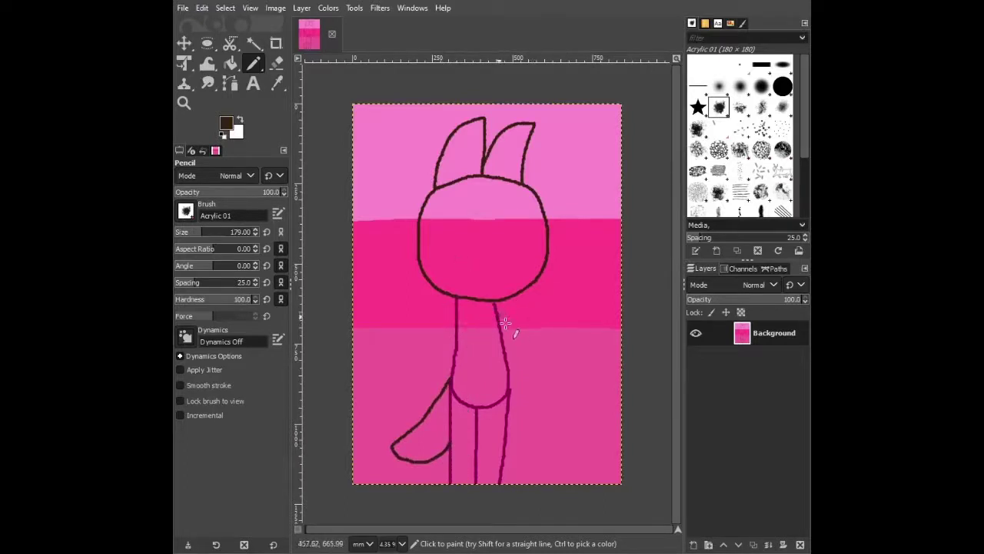
pyautogui.moveTo(501, 322)
pyautogui.mouseDown()
pyautogui.moveTo(562, 291)
pyautogui.moveTo(562, 274)
pyautogui.moveTo(569, 288)
pyautogui.moveTo(587, 290)
pyautogui.moveTo(580, 296)
pyautogui.moveTo(593, 293)
pyautogui.moveTo(586, 304)
pyautogui.moveTo(594, 303)
pyautogui.moveTo(511, 338)
pyautogui.mouseUp()
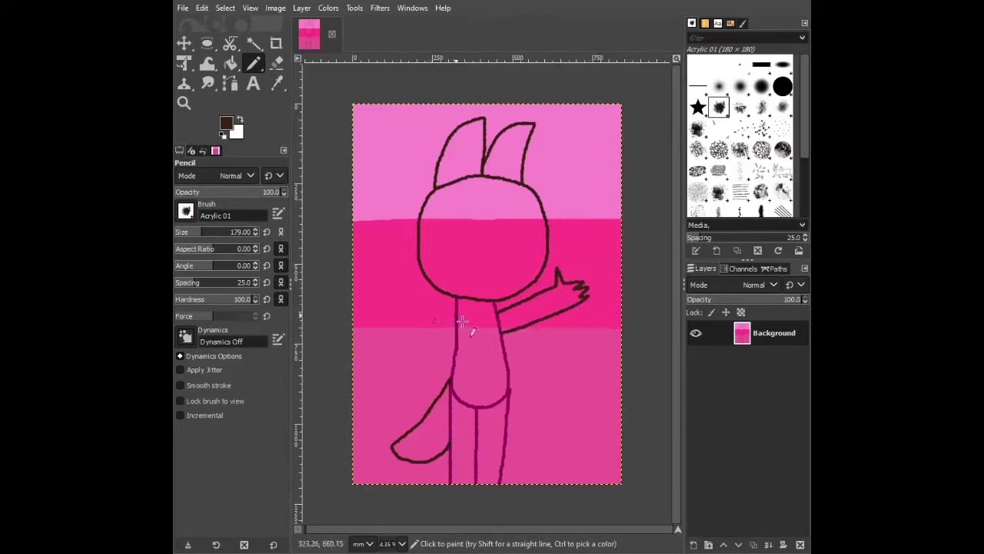
pyautogui.moveTo(461, 328)
pyautogui.mouseDown()
pyautogui.moveTo(396, 319)
pyautogui.moveTo(385, 304)
pyautogui.moveTo(406, 302)
pyautogui.moveTo(408, 291)
pyautogui.moveTo(475, 323)
pyautogui.mouseUp()
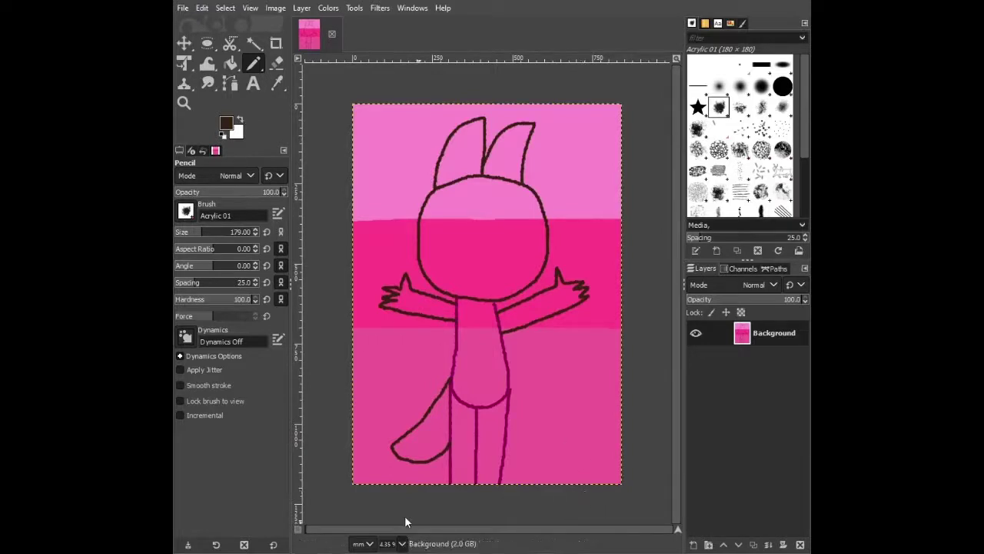
# - Erase the torso lines crossing both arm openings by painting over them with the sampled background pink
pyautogui.scroll(3, 503, 293)
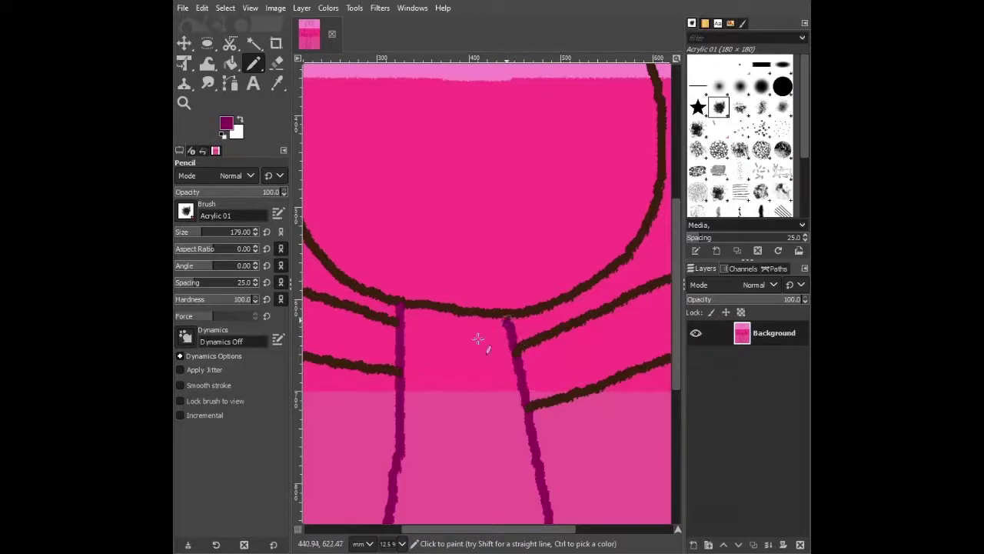
pyautogui.moveTo(492, 529); pyautogui.dragTo(477, 529)
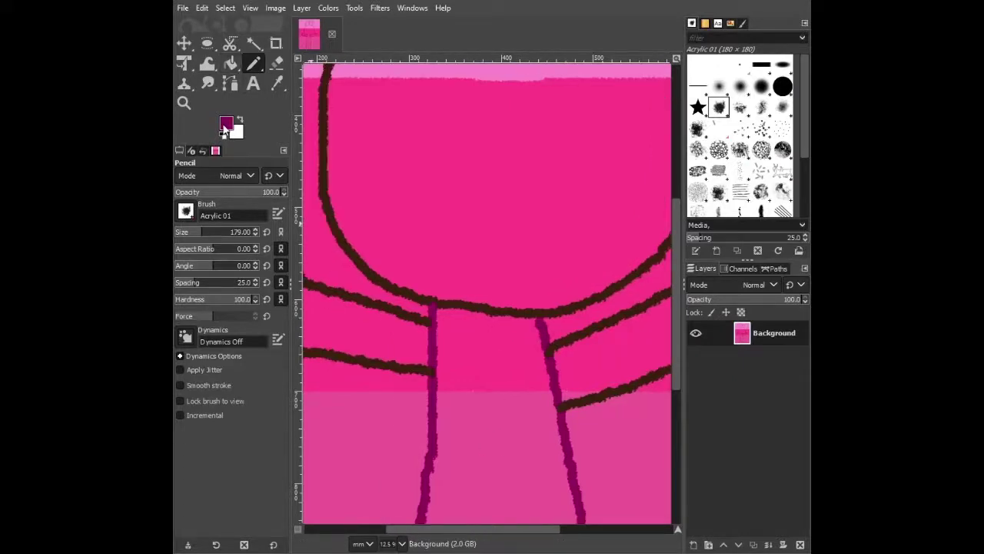
pyautogui.keyDown('ctrl'); pyautogui.click(422, 330); pyautogui.keyUp('ctrl')
pyautogui.moveTo(424, 330)
pyautogui.mouseDown()
pyautogui.moveTo(428, 351)
pyautogui.moveTo(435, 329)
pyautogui.moveTo(430, 358)
pyautogui.moveTo(445, 371)
pyautogui.mouseUp()
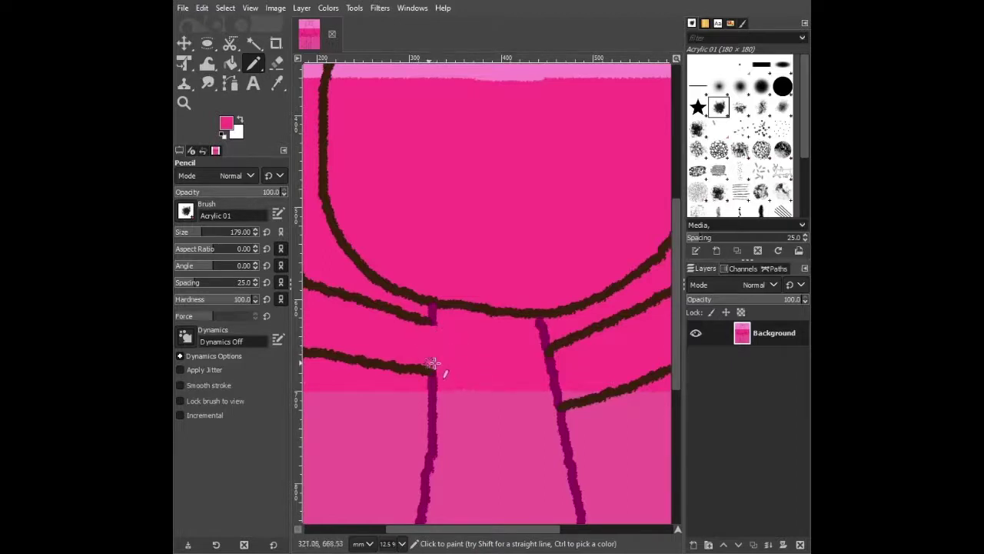
pyautogui.moveTo(566, 377)
pyautogui.mouseDown()
pyautogui.moveTo(512, 387)
pyautogui.moveTo(553, 380)
pyautogui.moveTo(546, 369)
pyautogui.moveTo(555, 382)
pyautogui.mouseUp()
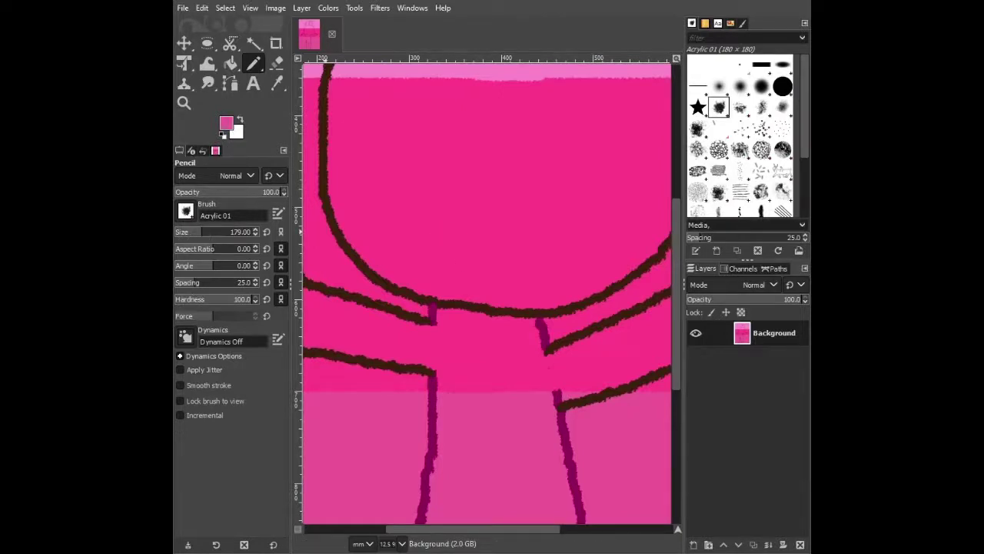
pyautogui.click(559, 397)
# - Erase the curved hip line between the torso and legs by painting over it with the lower background pink
pyautogui.scroll(-5, 486, 292)
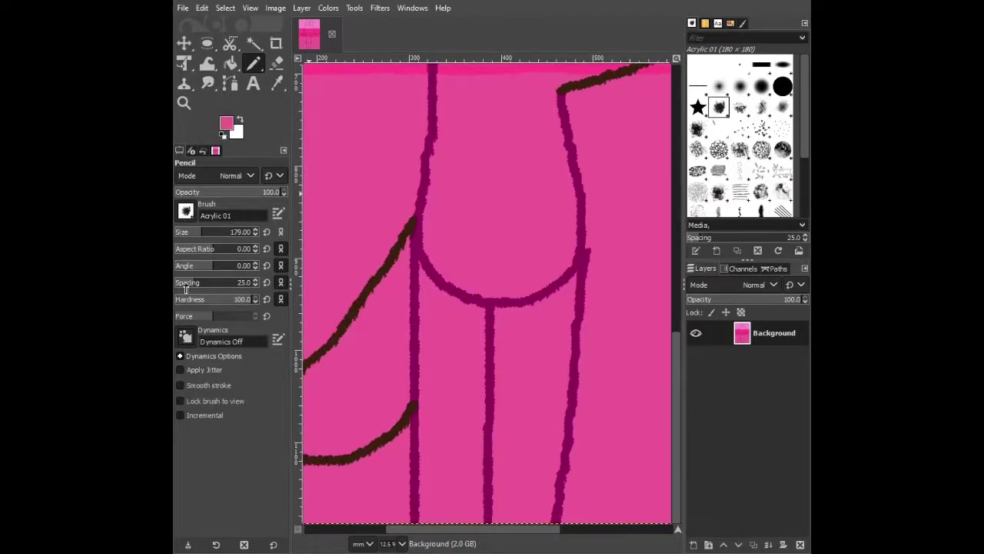
pyautogui.moveTo(530, 300)
pyautogui.mouseDown()
pyautogui.moveTo(543, 273)
pyautogui.moveTo(554, 314)
pyautogui.moveTo(574, 279)
pyautogui.mouseUp()
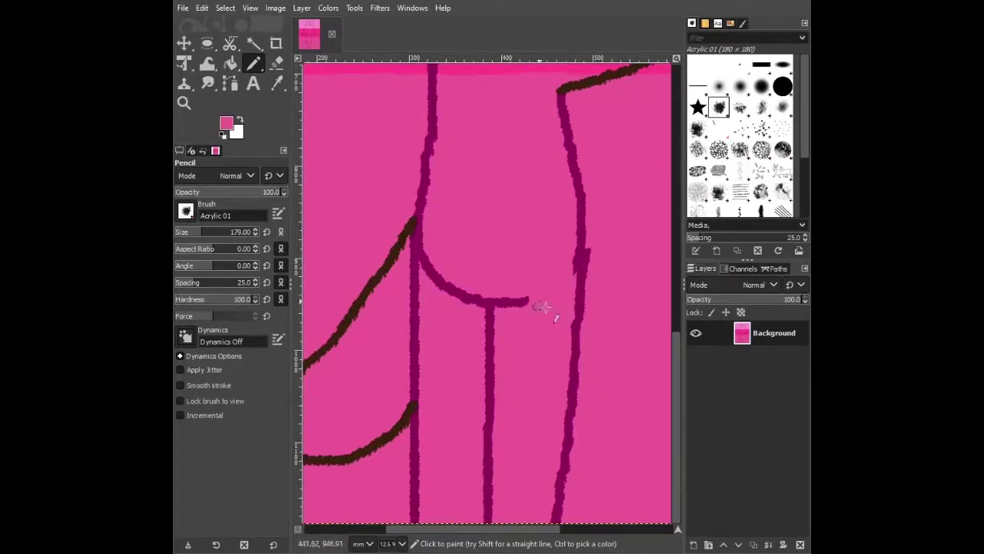
pyautogui.moveTo(542, 307)
pyautogui.mouseDown()
pyautogui.moveTo(573, 266)
pyautogui.moveTo(575, 275)
pyautogui.moveTo(573, 260)
pyautogui.moveTo(597, 260)
pyautogui.moveTo(532, 304)
pyautogui.moveTo(542, 314)
pyautogui.moveTo(535, 289)
pyautogui.moveTo(532, 327)
pyautogui.moveTo(513, 286)
pyautogui.moveTo(511, 321)
pyautogui.moveTo(460, 286)
pyautogui.moveTo(452, 306)
pyautogui.moveTo(424, 258)
pyautogui.mouseUp()
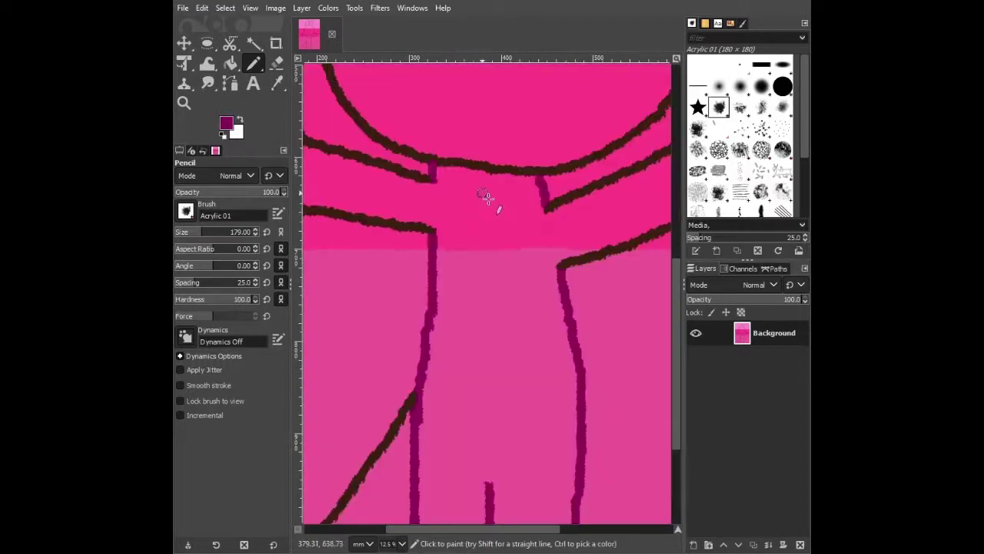
# - Draw a rounded top around the chest with a curved neckline in dark purple
pyautogui.moveTo(488, 196)
pyautogui.mouseDown()
pyautogui.moveTo(391, 222)
pyautogui.moveTo(391, 292)
pyautogui.moveTo(443, 323)
pyautogui.moveTo(482, 320)
pyautogui.moveTo(506, 194)
pyautogui.moveTo(551, 193)
pyautogui.moveTo(576, 204)
pyautogui.moveTo(593, 247)
pyautogui.moveTo(586, 297)
pyautogui.moveTo(558, 317)
pyautogui.moveTo(500, 315)
pyautogui.mouseUp()
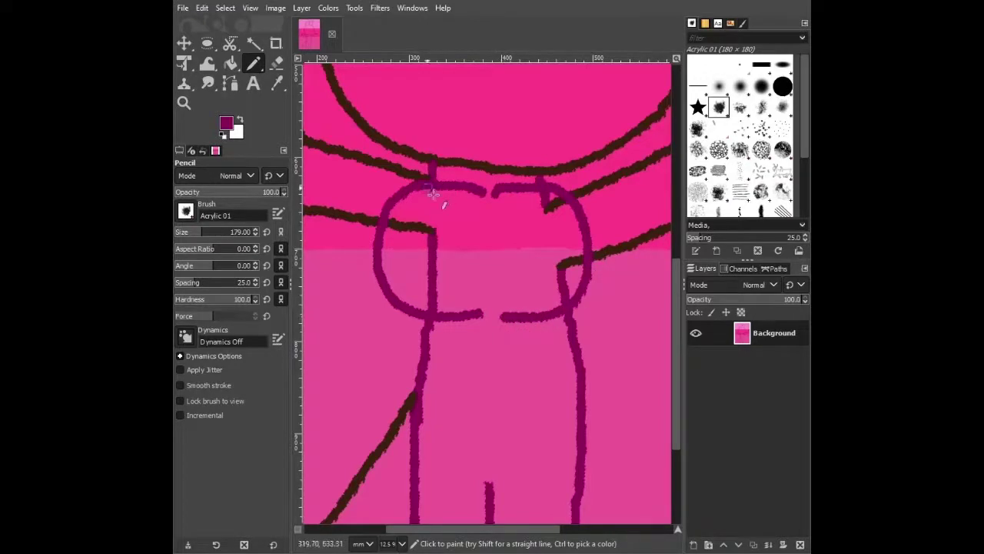
pyautogui.moveTo(415, 197)
pyautogui.mouseDown()
pyautogui.moveTo(476, 251)
pyautogui.moveTo(530, 255)
pyautogui.moveTo(578, 214)
pyautogui.mouseUp()
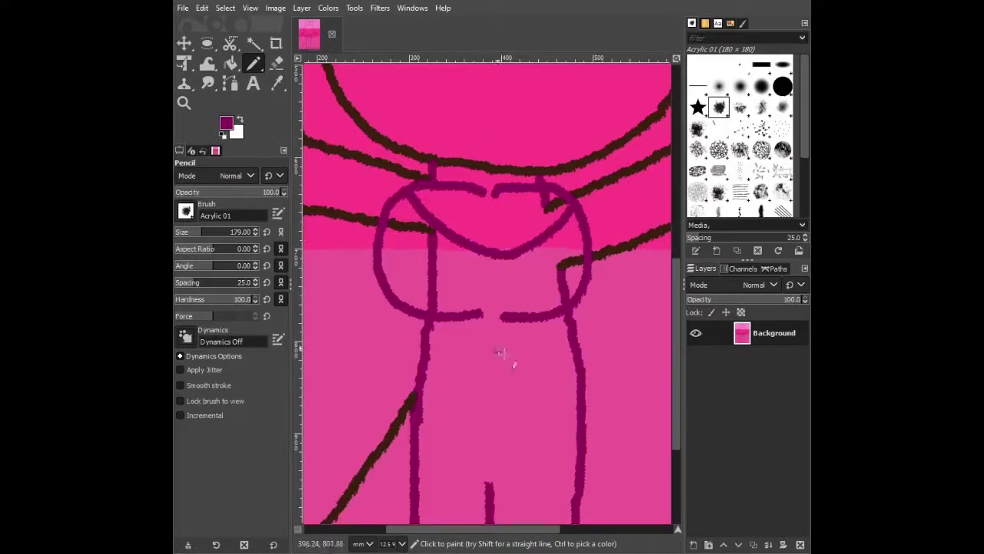
# - Draw a curved waistline across the lower torso in light pink and bucket-fill the leg area beneath it with the same colour
pyautogui.scroll(3, 526, 355)
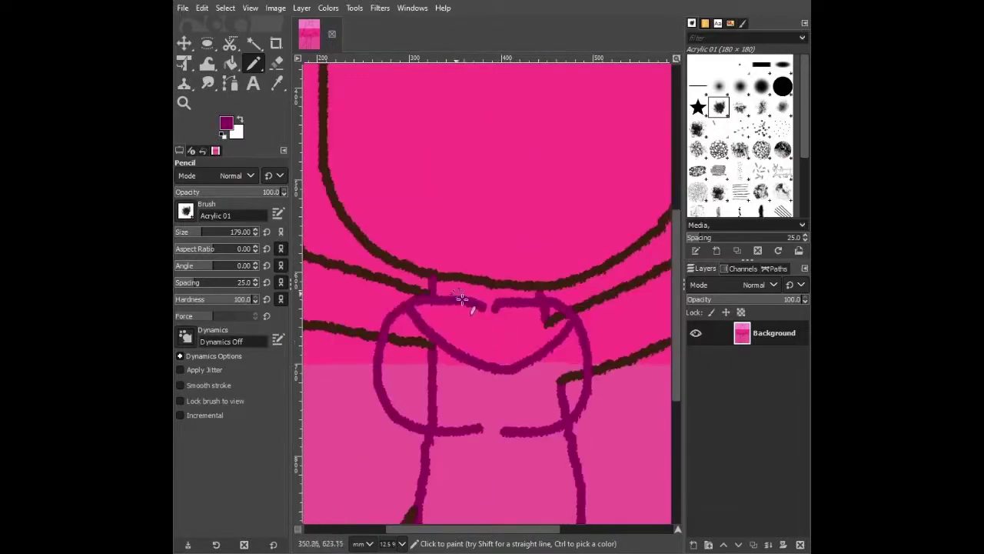
pyautogui.scroll(6, 461, 297)
pyautogui.scroll(-12, 461, 297)
pyautogui.scroll(11, 461, 292)
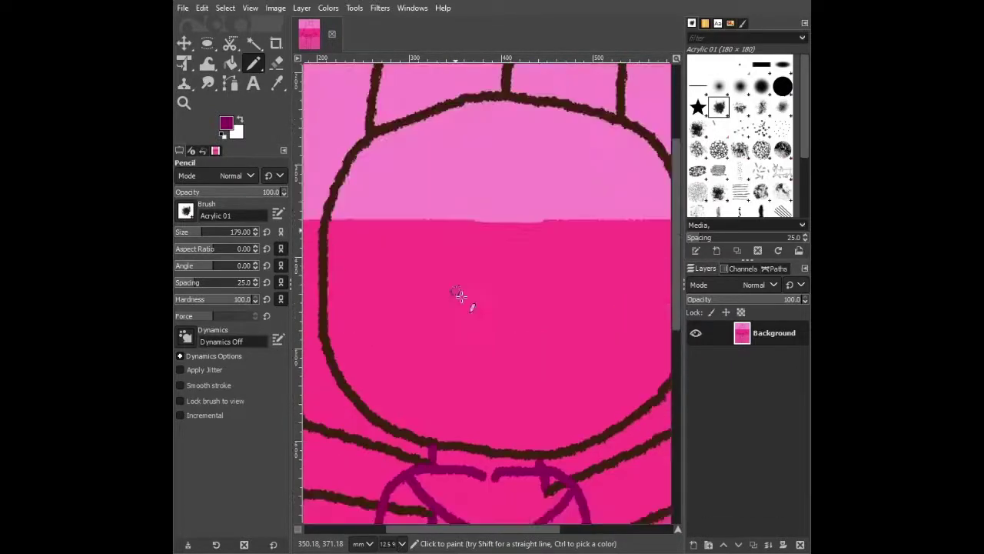
pyautogui.scroll(-5, 461, 292)
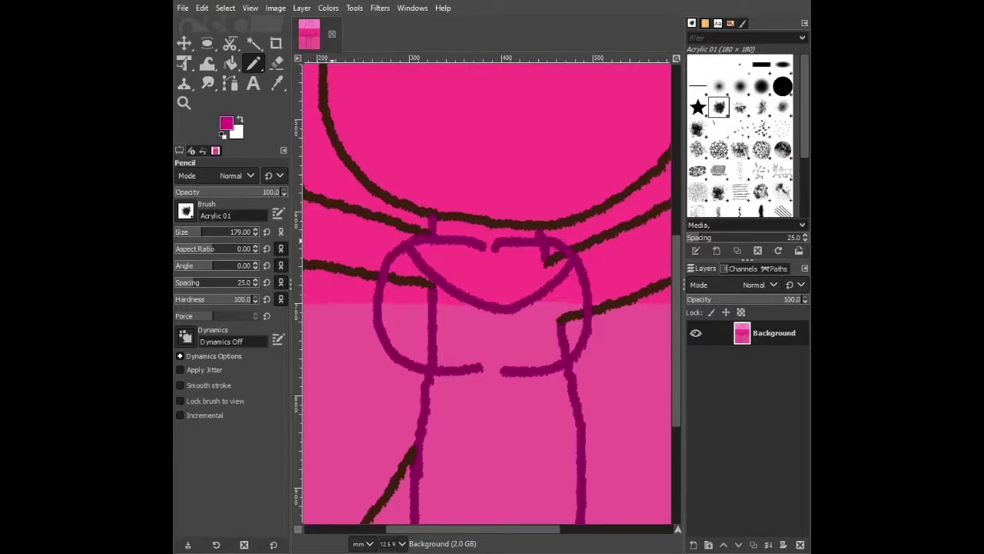
pyautogui.scroll(-3, 538, 400)
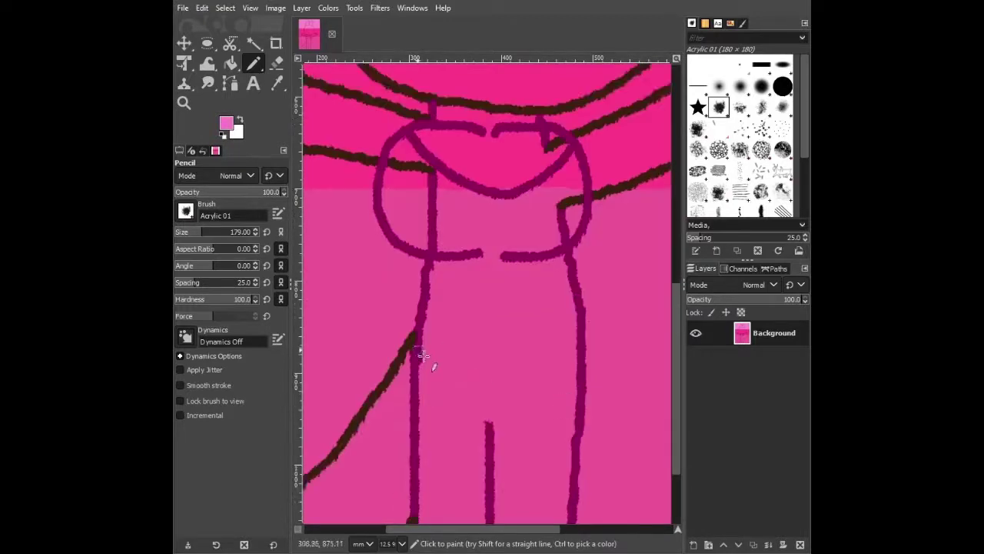
pyautogui.moveTo(418, 348)
pyautogui.mouseDown()
pyautogui.moveTo(473, 327)
pyautogui.moveTo(541, 323)
pyautogui.moveTo(578, 342)
pyautogui.mouseUp()
pyautogui.hotkey('shift', 'b')
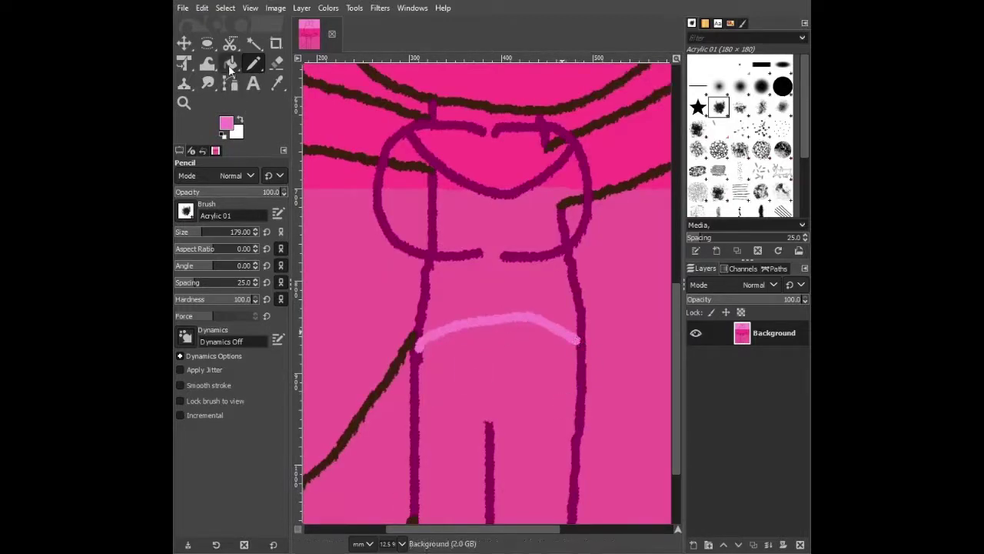
pyautogui.scroll(-3, 558, 342)
pyautogui.click(549, 319)
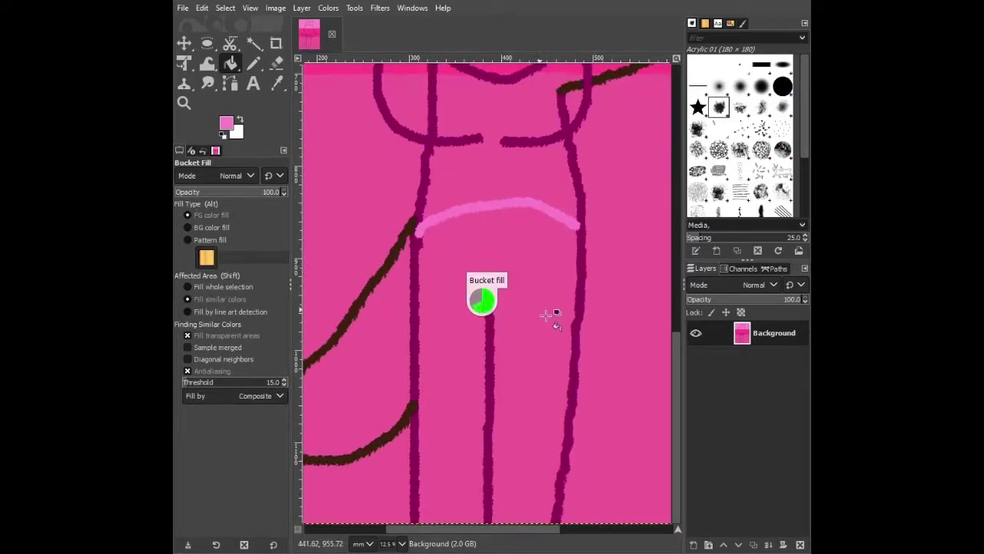
# - Bucket-fill the torso above the waistline and the side areas of the rounded top with magenta
pyautogui.scroll(5, 551, 369)
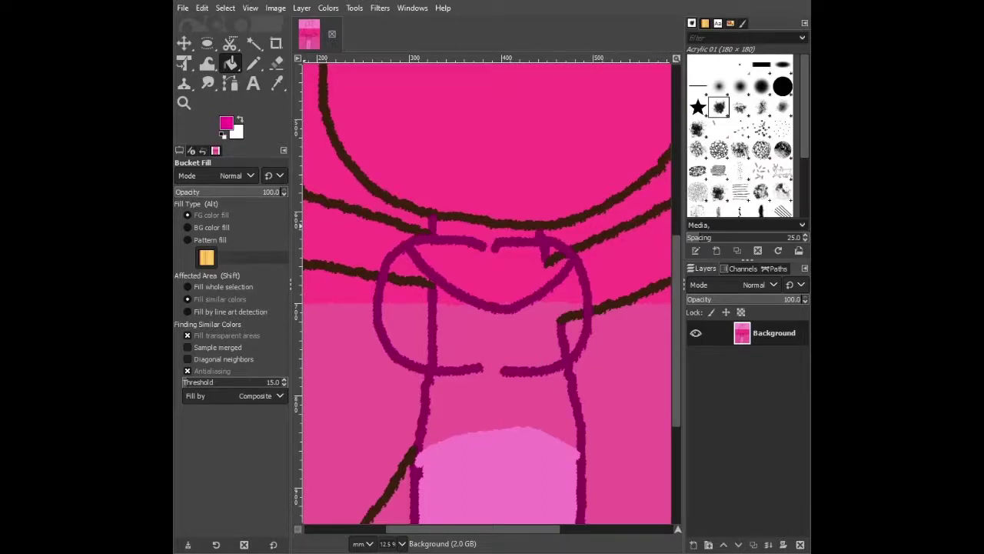
pyautogui.click(508, 412)
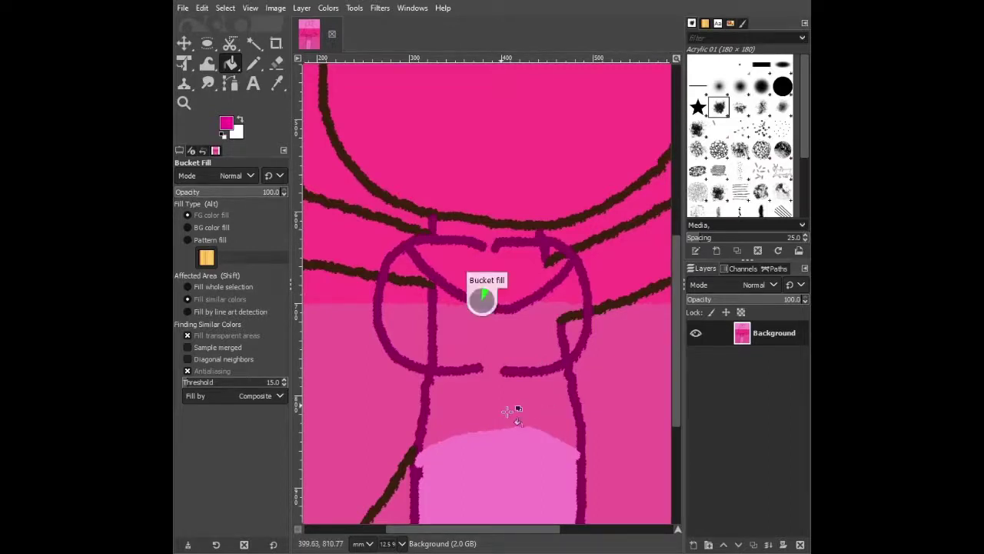
pyautogui.click(411, 299)
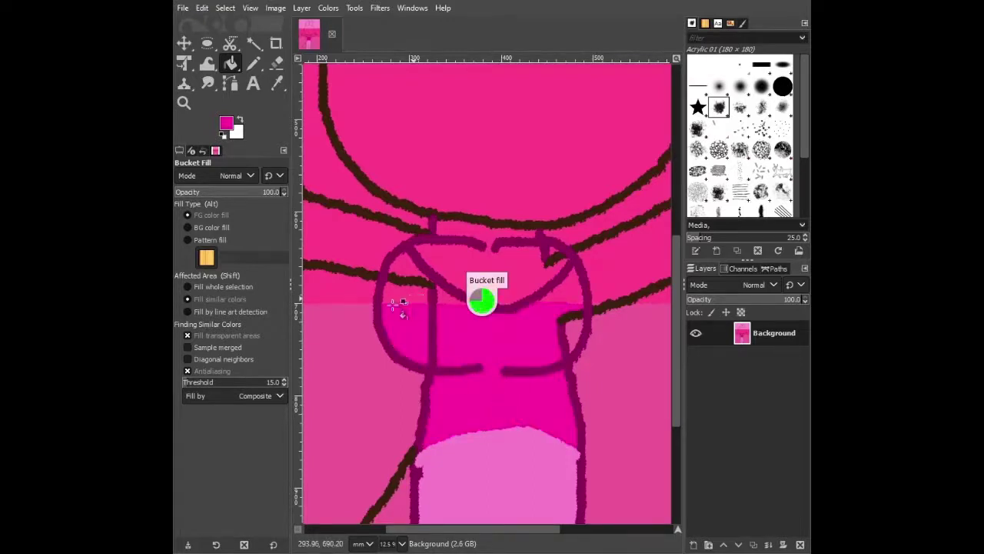
pyautogui.click(575, 296)
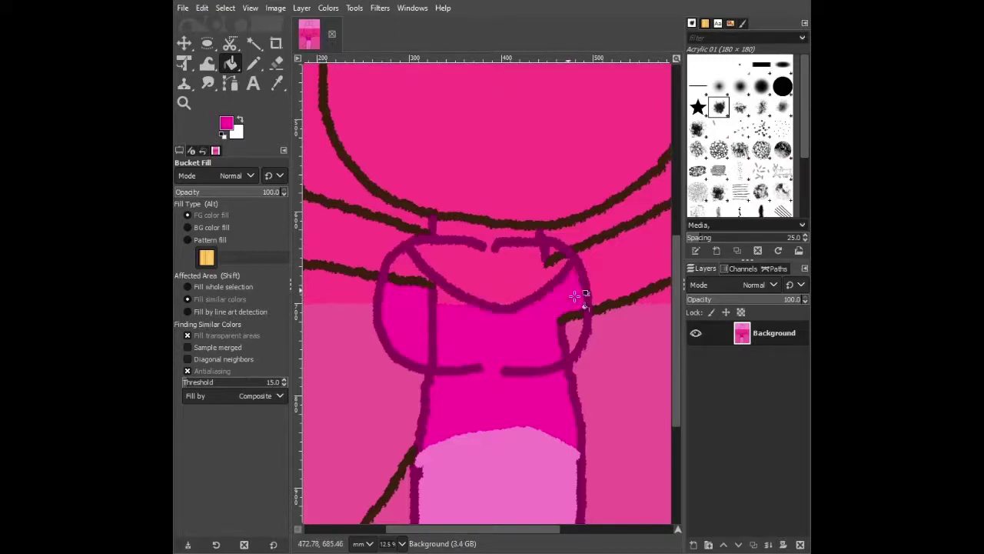
# - Paint over the leftover body and arm lines inside the rounded top with magenta and bucket-fill its remaining unfilled patches
pyautogui.press('n')
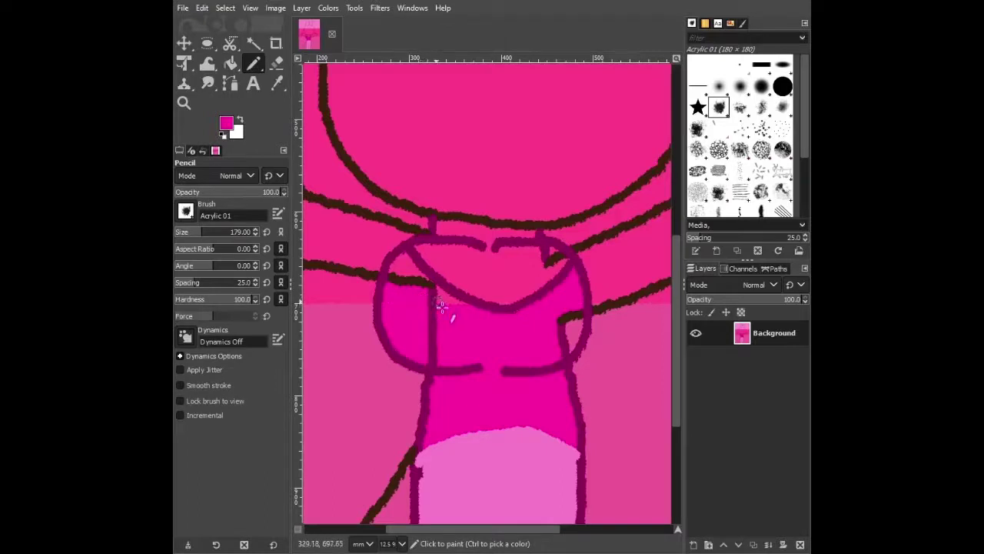
pyautogui.moveTo(432, 335); pyautogui.dragTo(449, 367)
pyautogui.hotkey('shift', 'b')
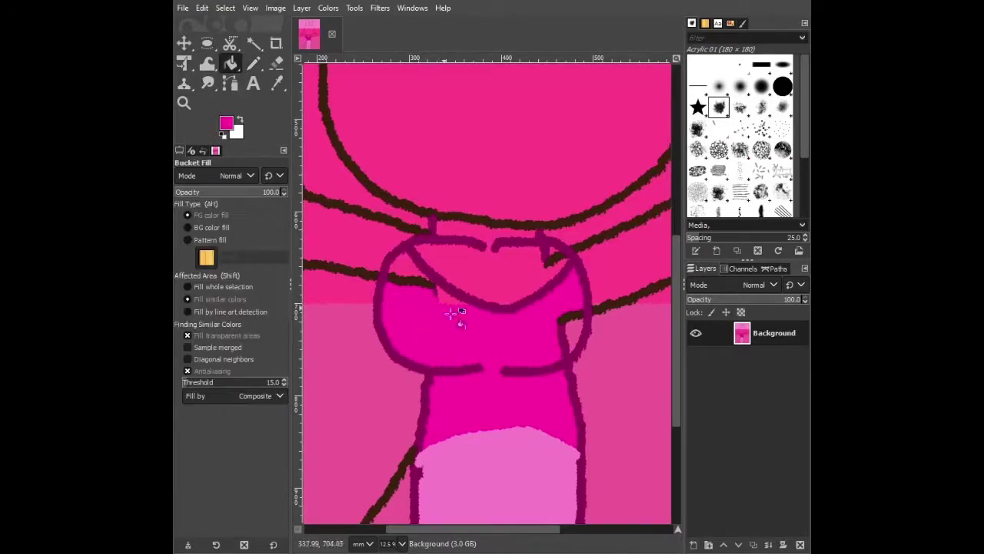
pyautogui.click(452, 298)
pyautogui.click(582, 337)
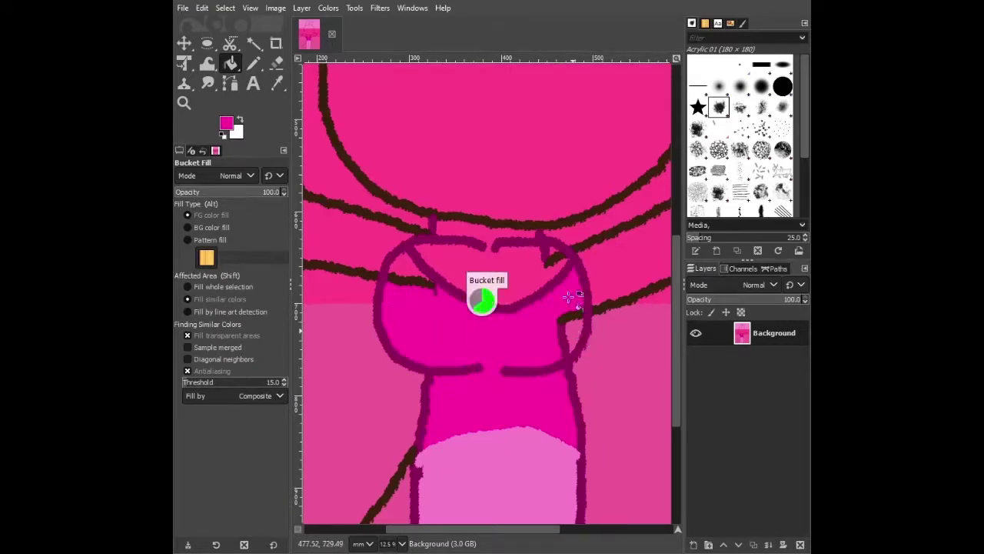
pyautogui.click(254, 64)
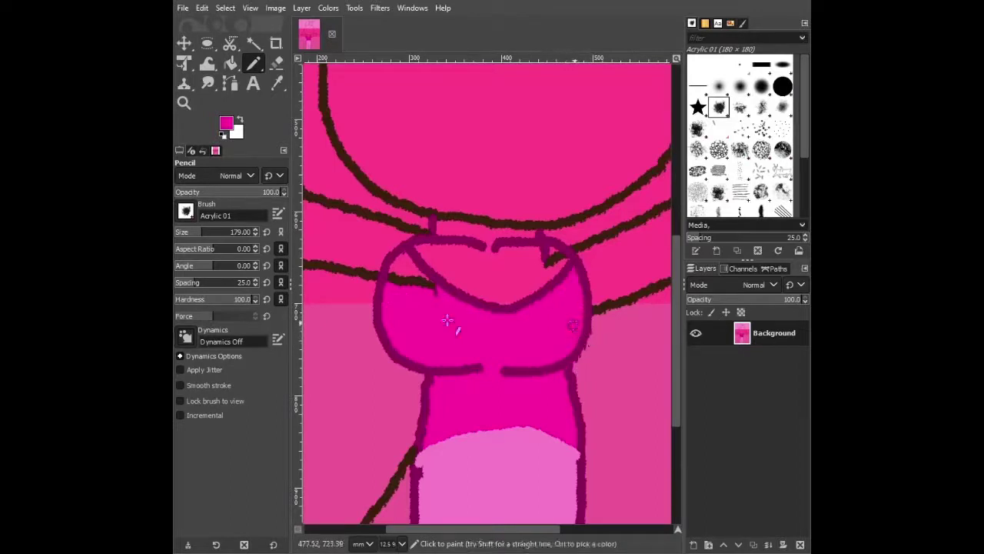
pyautogui.click(230, 64)
pyautogui.click(483, 301)
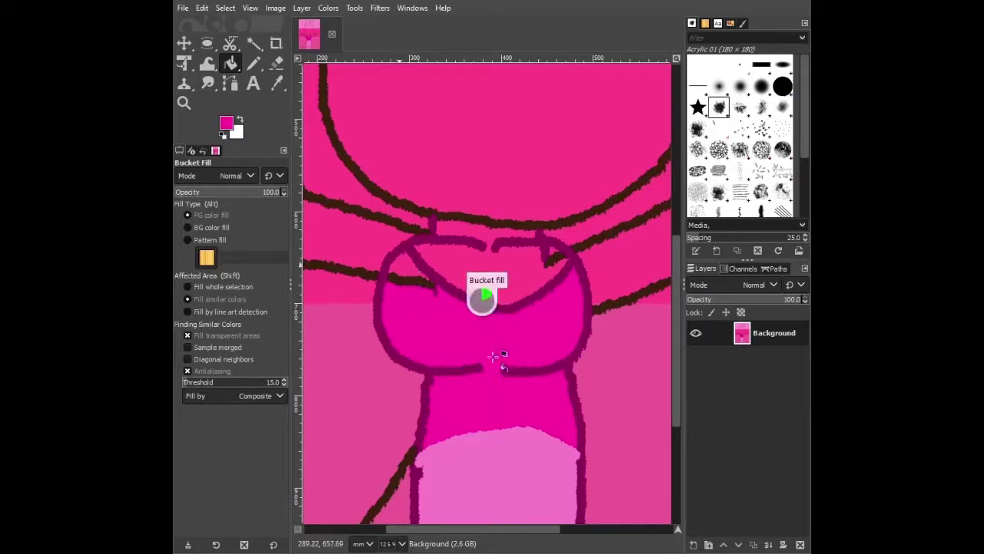
pyautogui.click(253, 63)
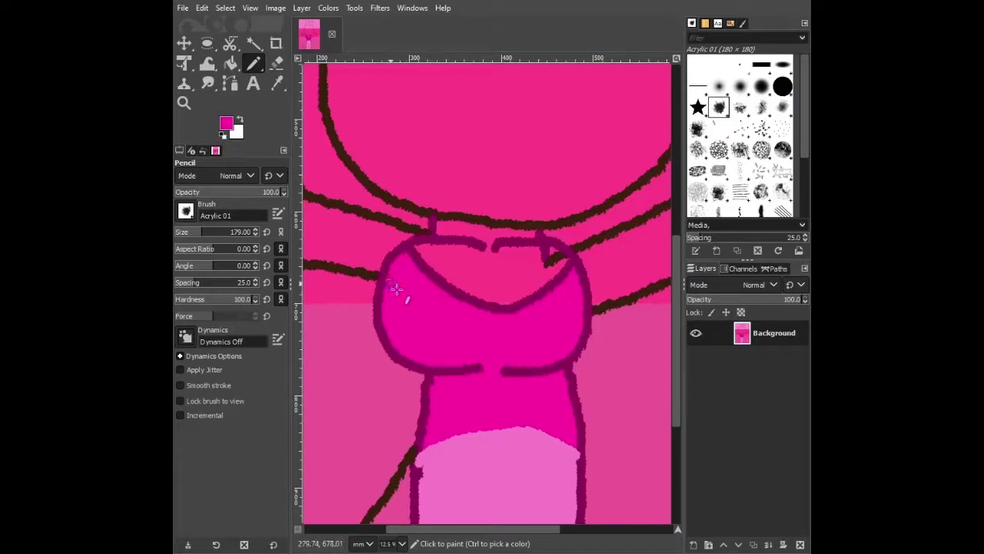
# - Erase the top's upper edge lines across the neck by painting over them with the background pink
pyautogui.scroll(5, 538, 427)
pyautogui.scroll(-5, 546, 434)
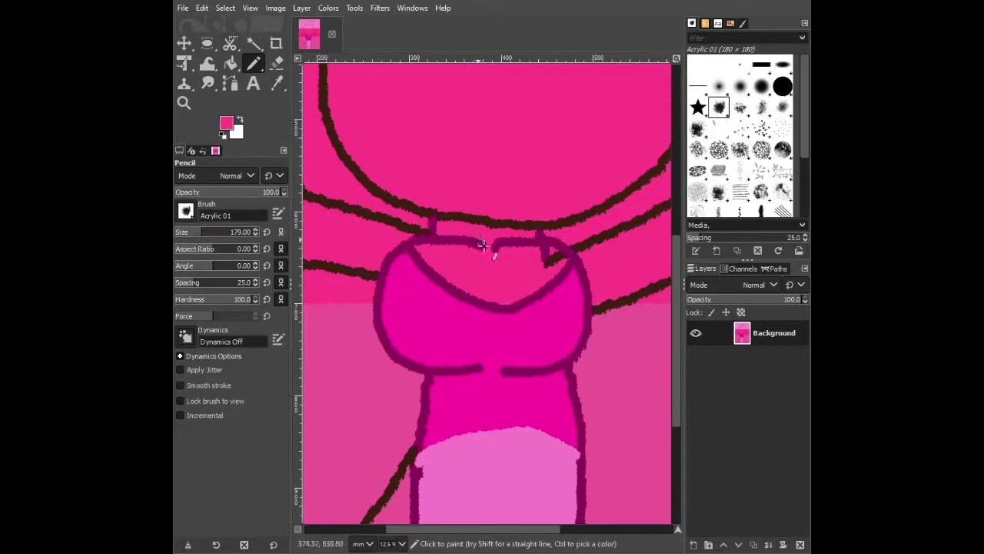
pyautogui.moveTo(486, 251)
pyautogui.mouseDown()
pyautogui.moveTo(507, 245)
pyautogui.moveTo(451, 237)
pyautogui.moveTo(528, 247)
pyautogui.moveTo(513, 252)
pyautogui.mouseUp()
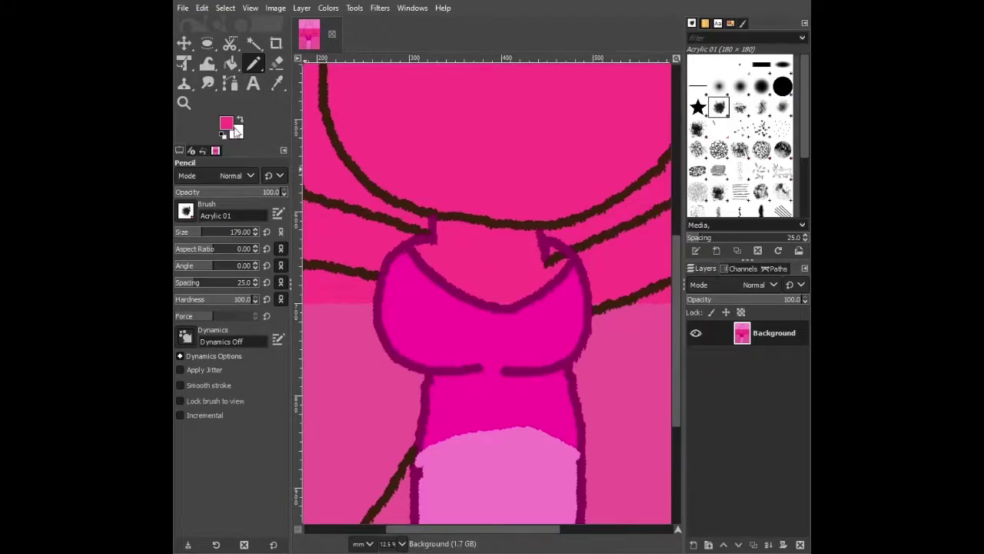
# - Redraw both short neck lines in dark brown and trim the excess with the sampled background pink
pyautogui.moveTo(434, 248); pyautogui.dragTo(433, 220)
pyautogui.moveTo(557, 256); pyautogui.dragTo(542, 238)
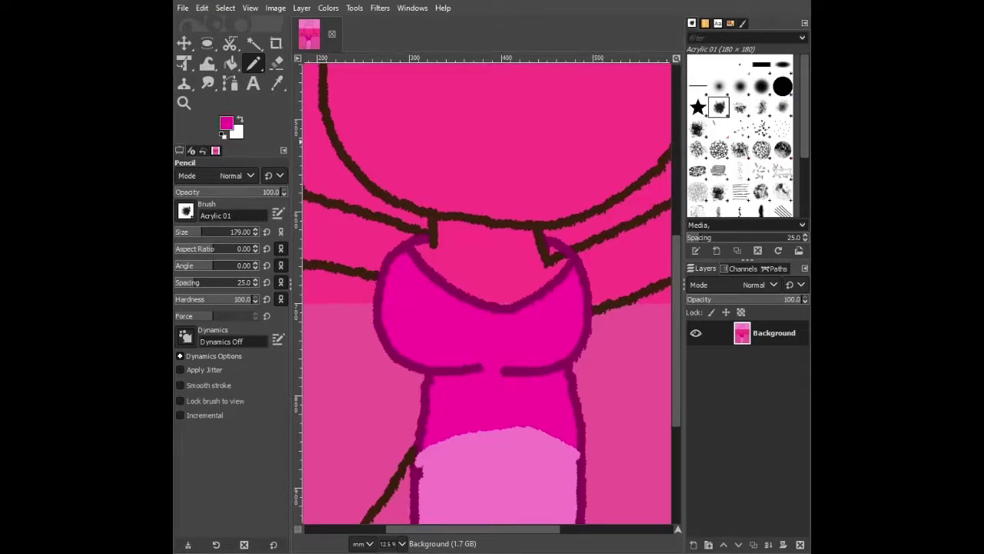
pyautogui.keyDown('ctrl'); pyautogui.click(461, 286); pyautogui.keyUp('ctrl')
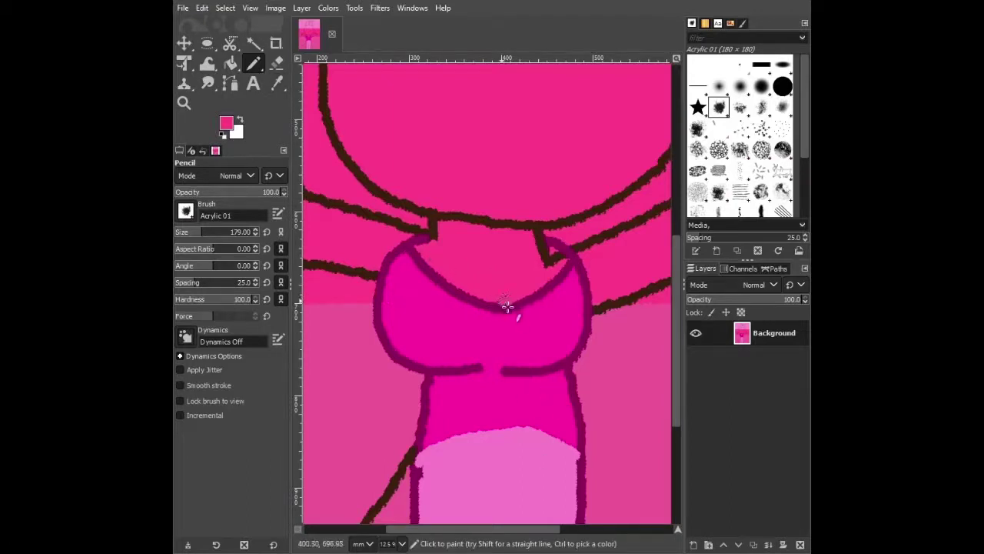
# - Bucket-fill the neck and upper chest above the magenta top with brown
pyautogui.scroll(6, 509, 416)
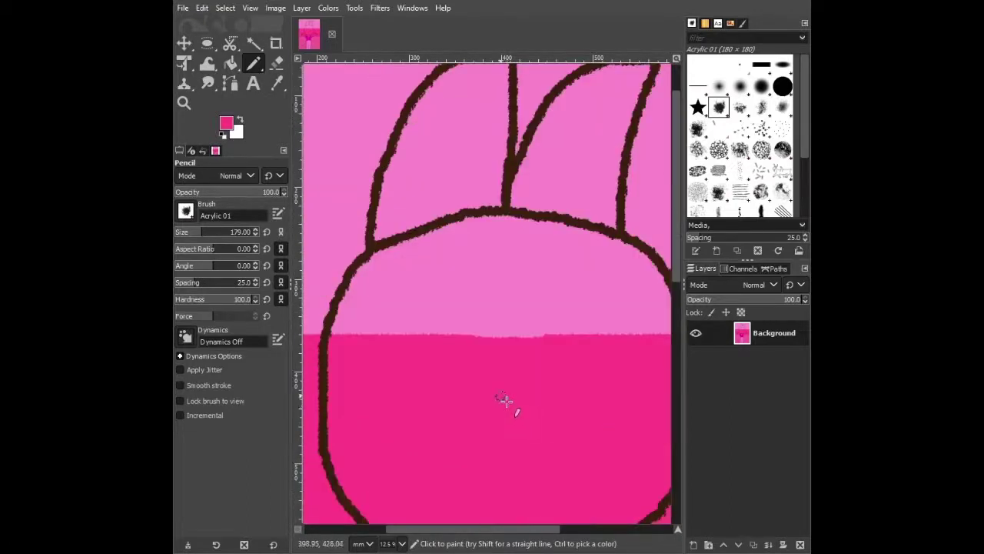
pyautogui.scroll(-4, 505, 402)
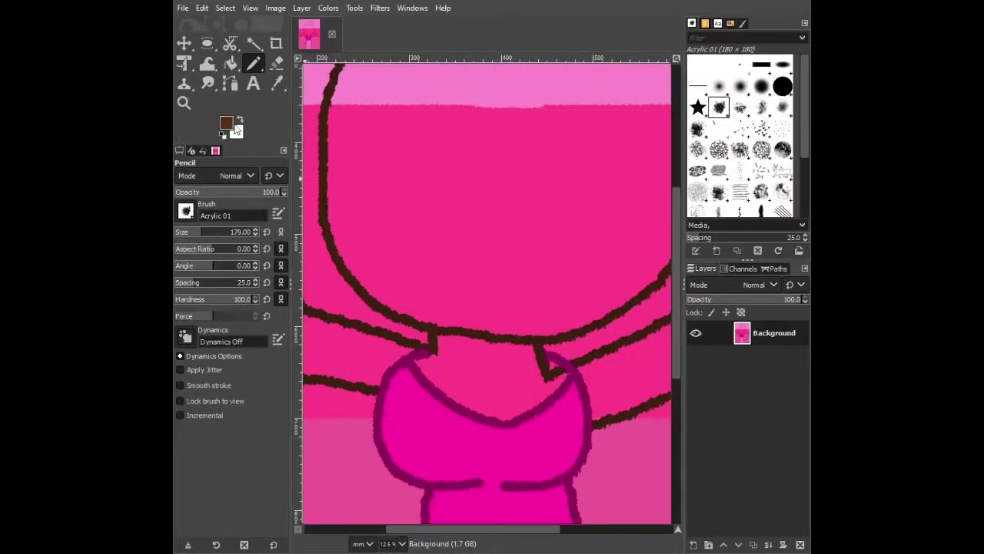
pyautogui.click(230, 64)
pyautogui.scroll(-6, 508, 288)
pyautogui.scroll(4, 511, 312)
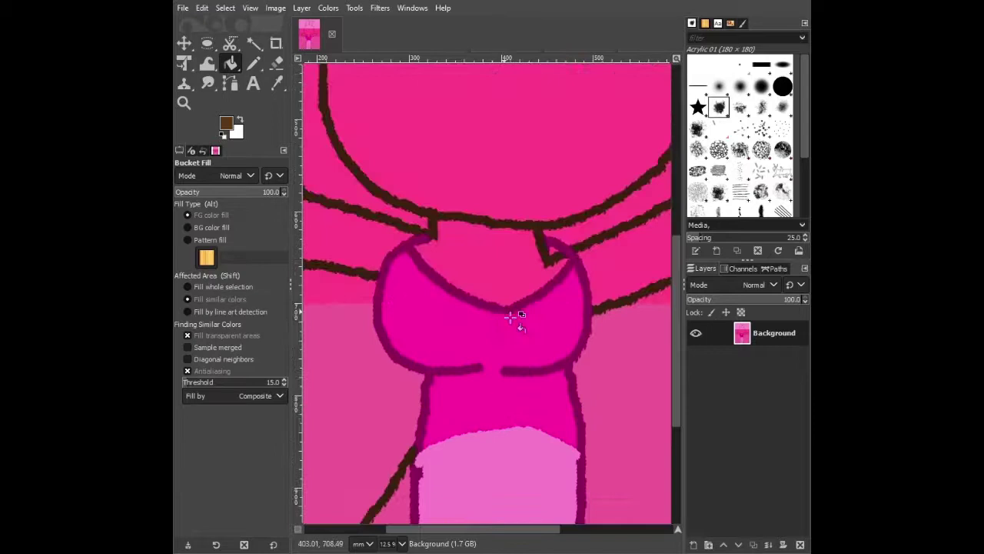
pyautogui.click(503, 264)
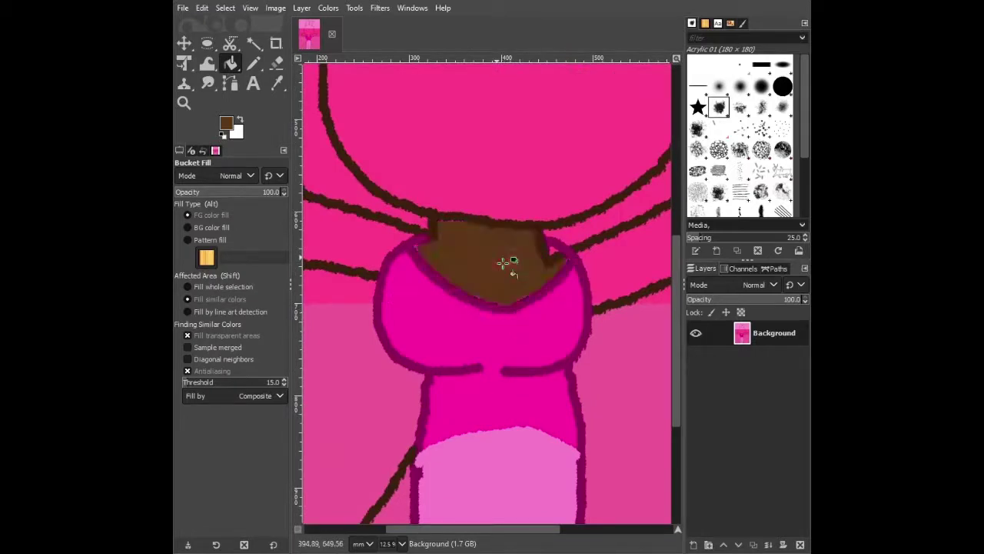
# - Sample the background pink and paint over the stray purple strap line above the arm on the neck's right side
pyautogui.click(257, 64)
pyautogui.keyDown('ctrl'); pyautogui.click(573, 247); pyautogui.keyUp('ctrl')
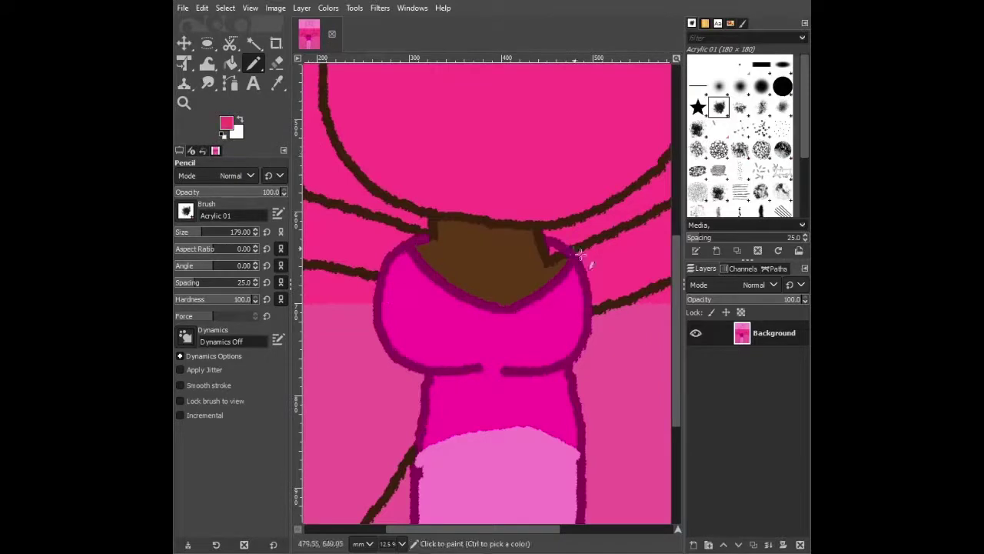
pyautogui.moveTo(554, 245); pyautogui.dragTo(570, 251)
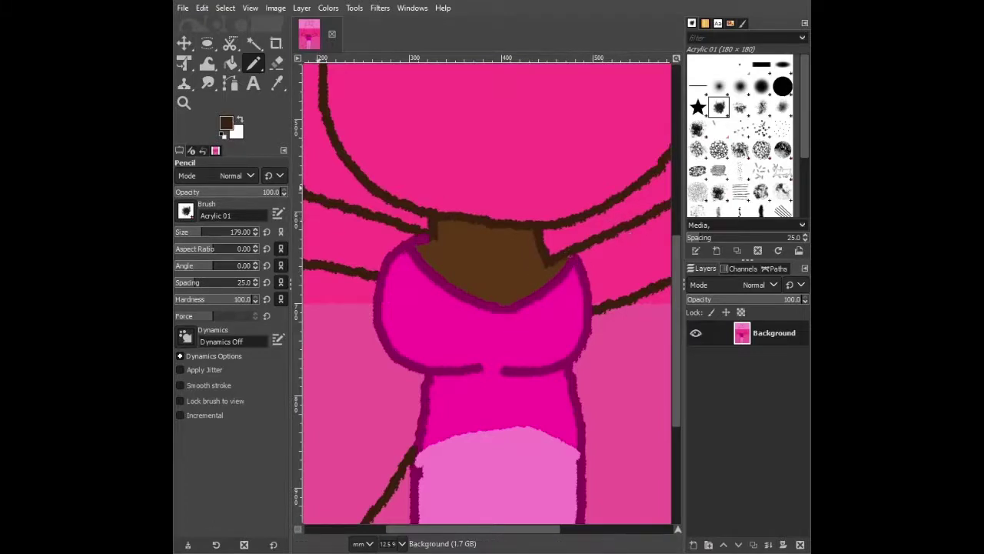
# - Bucket-fill both arms with brown and paint over the purple outfit lines overlapping the shoulders
pyautogui.click(231, 64)
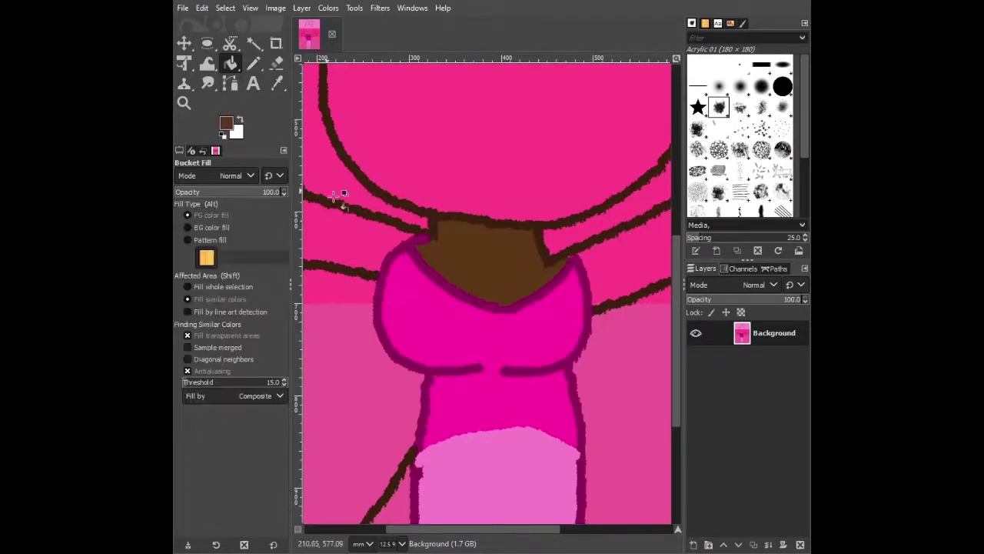
pyautogui.click(339, 239)
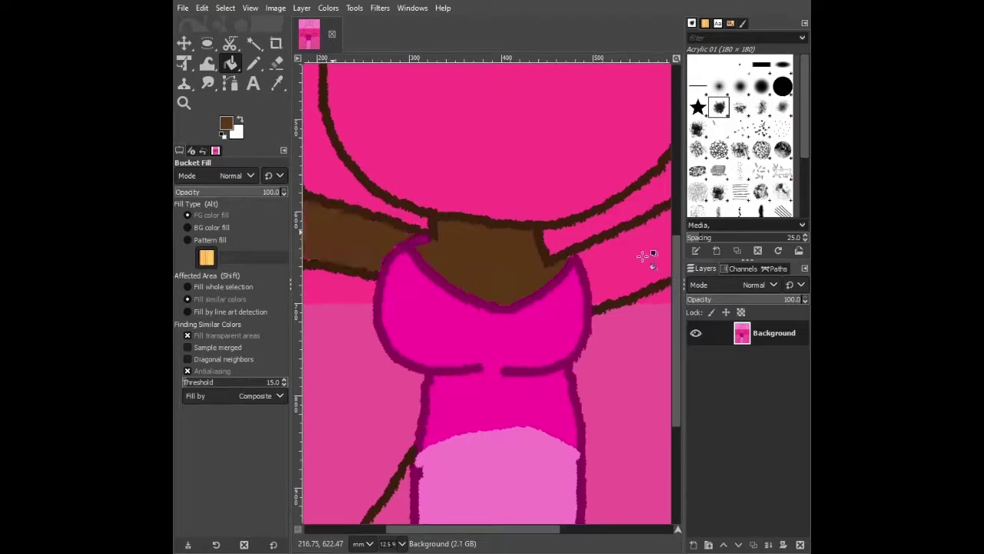
pyautogui.click(482, 300)
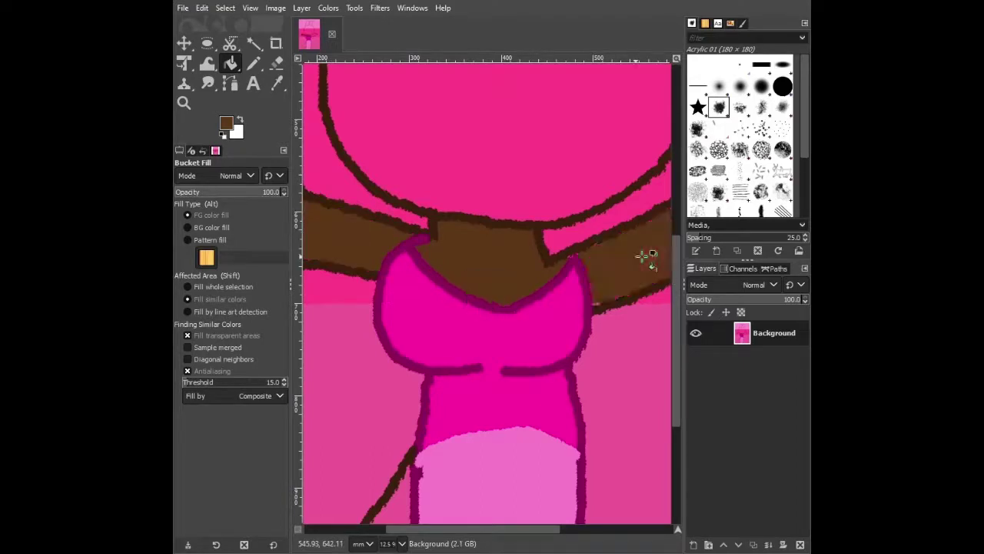
pyautogui.press('n')
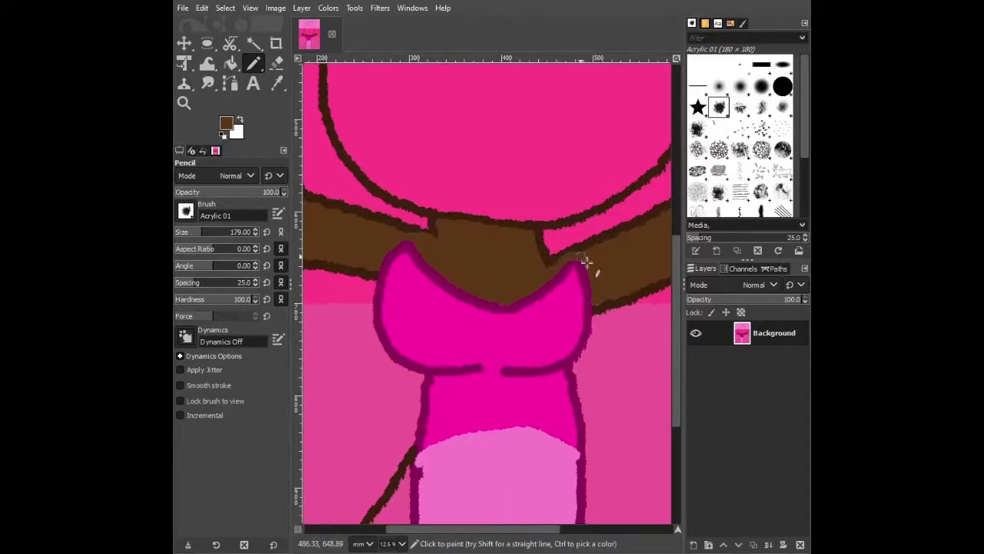
# - Touch up the leftover unfilled spots along both arms and between the fingers with the brown pencil
pyautogui.scroll(5, 527, 402)
pyautogui.scroll(-5, 525, 402)
pyautogui.scroll(3, 524, 402)
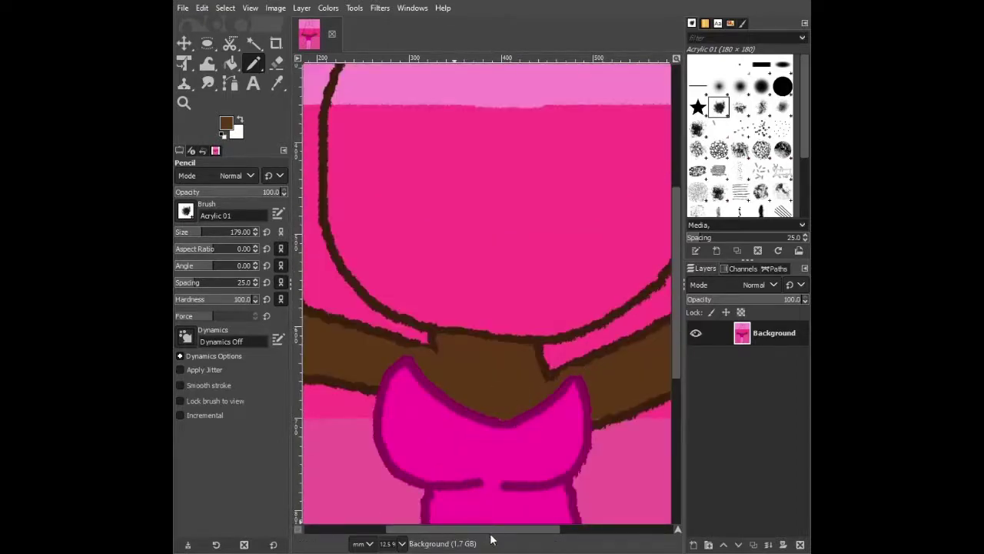
pyautogui.moveTo(491, 538); pyautogui.dragTo(410, 542)
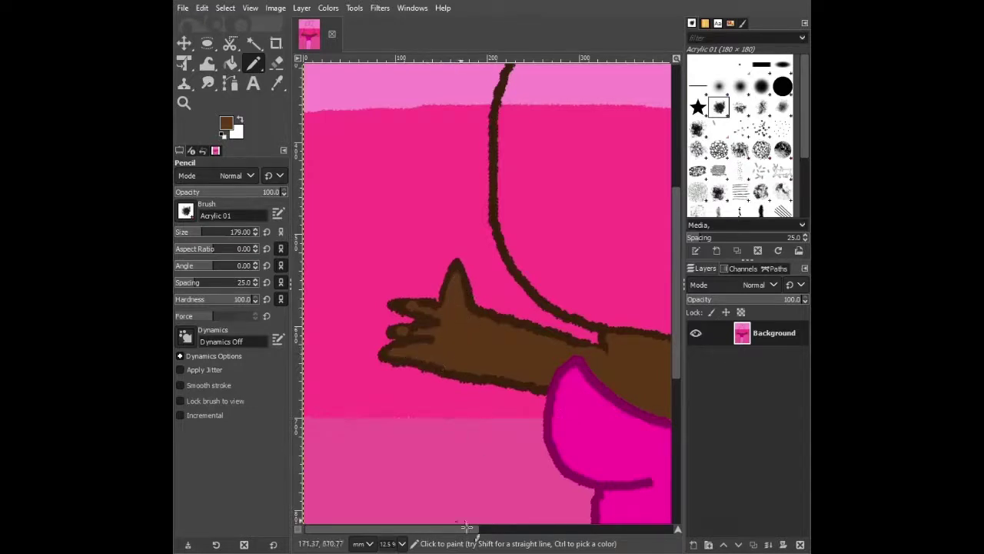
pyautogui.moveTo(467, 527); pyautogui.dragTo(638, 527)
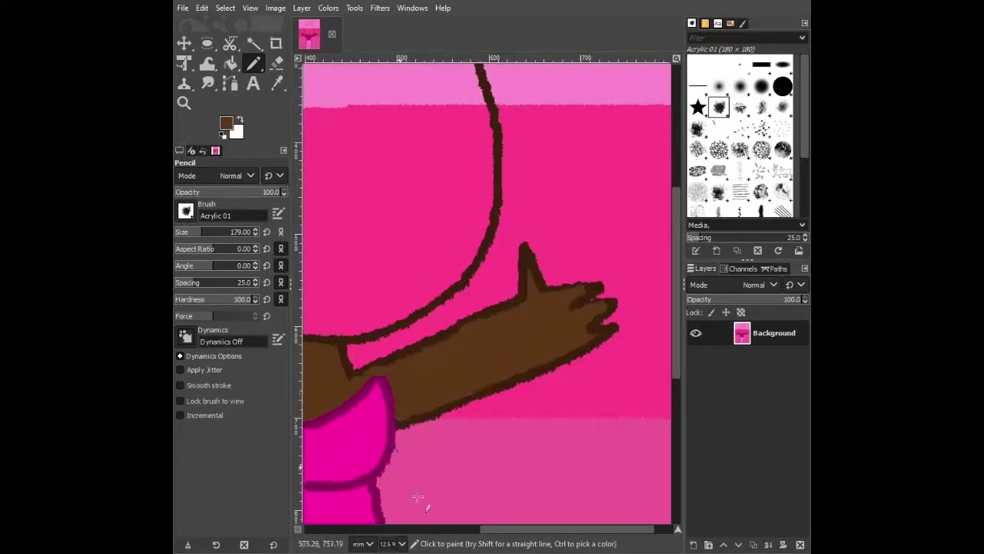
pyautogui.click(477, 530)
pyautogui.moveTo(477, 533); pyautogui.dragTo(398, 533)
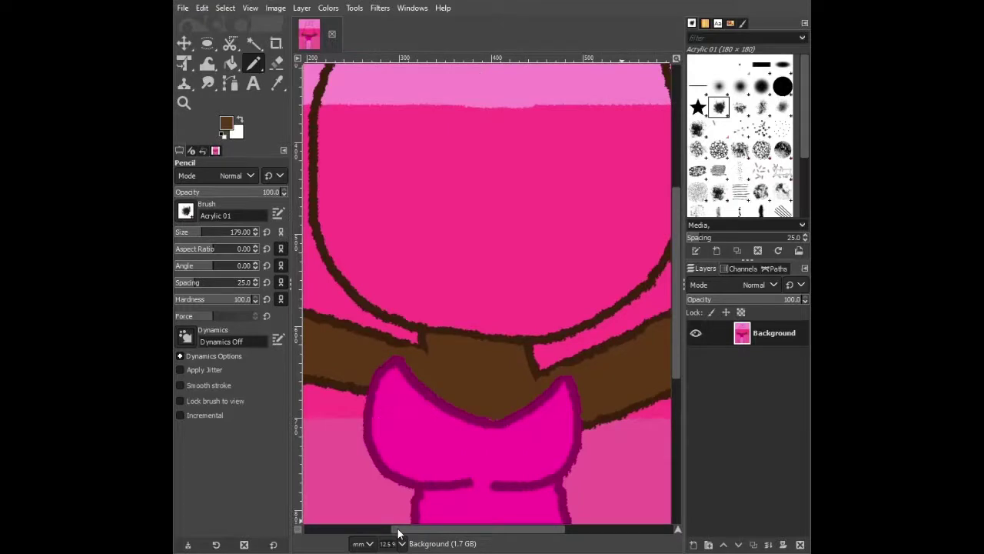
# - Bucket-fill the tail with brown and pencil over the leftover pink specks along its outline
pyautogui.scroll(5, 545, 391)
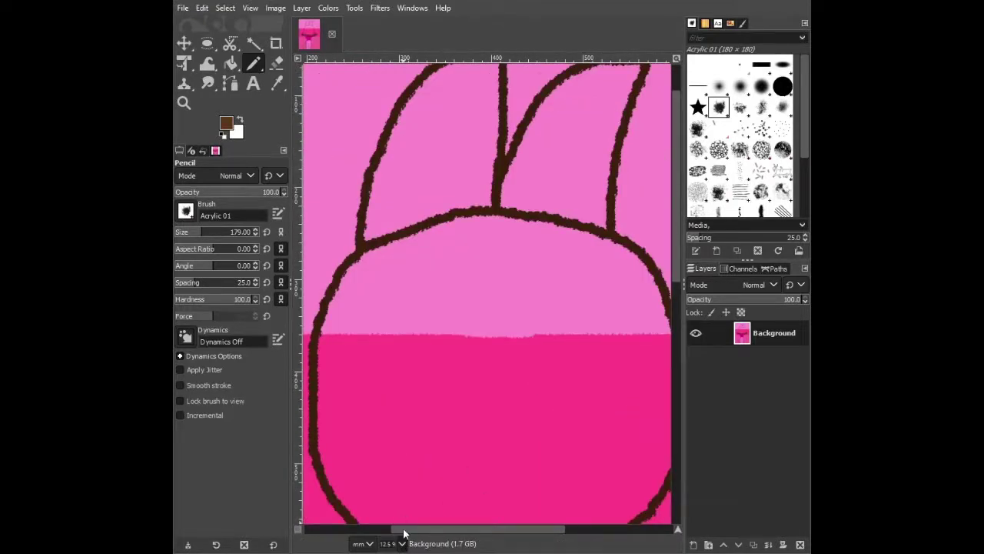
pyautogui.hotkey('ctrl', 'shift', 'j')
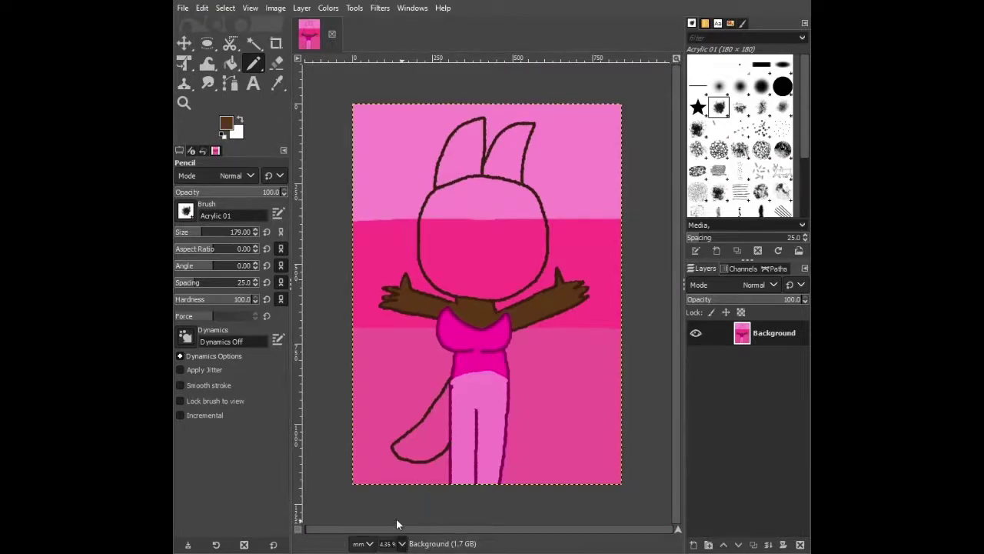
pyautogui.press('`')
pyautogui.hscroll(-3, 396, 529)
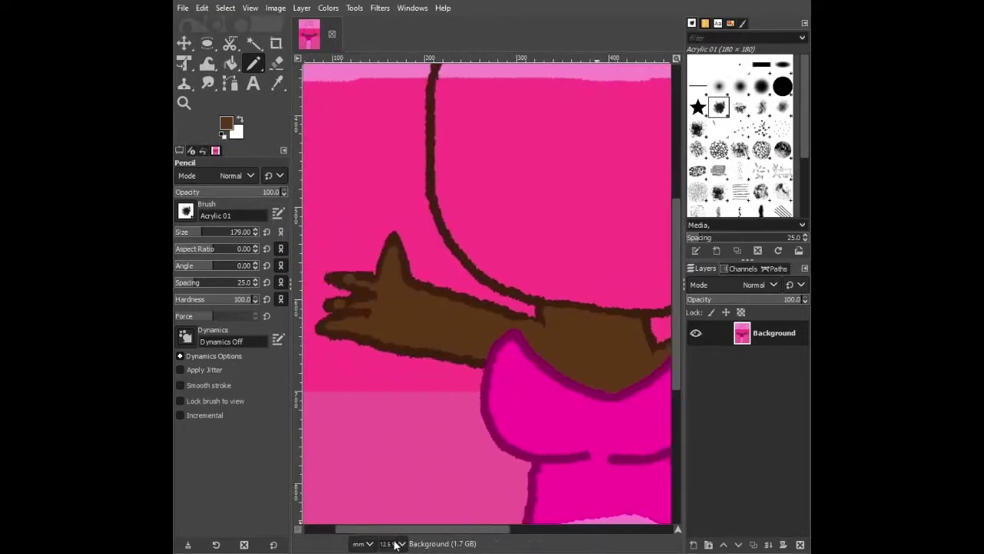
pyautogui.scroll(-5, 354, 461)
pyautogui.click(231, 65)
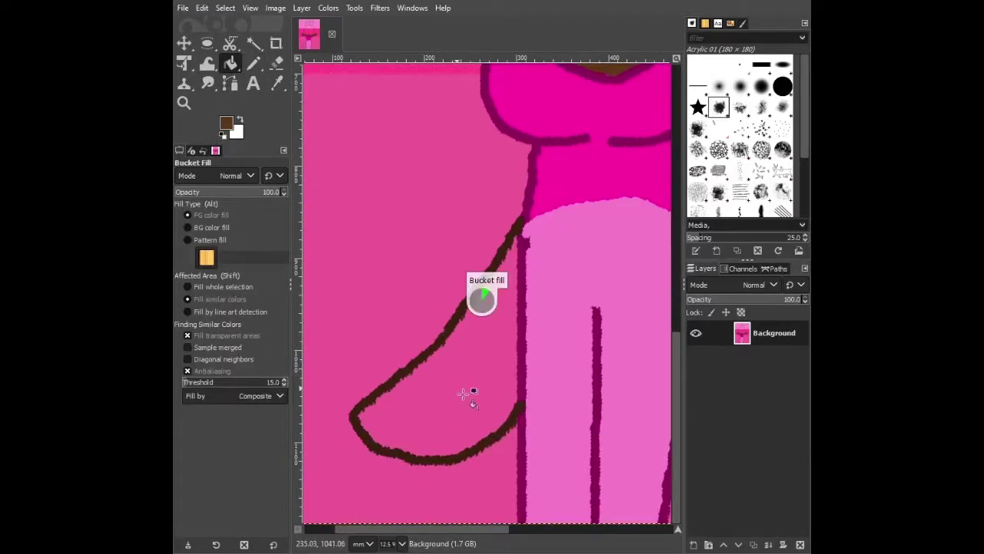
pyautogui.click(462, 394)
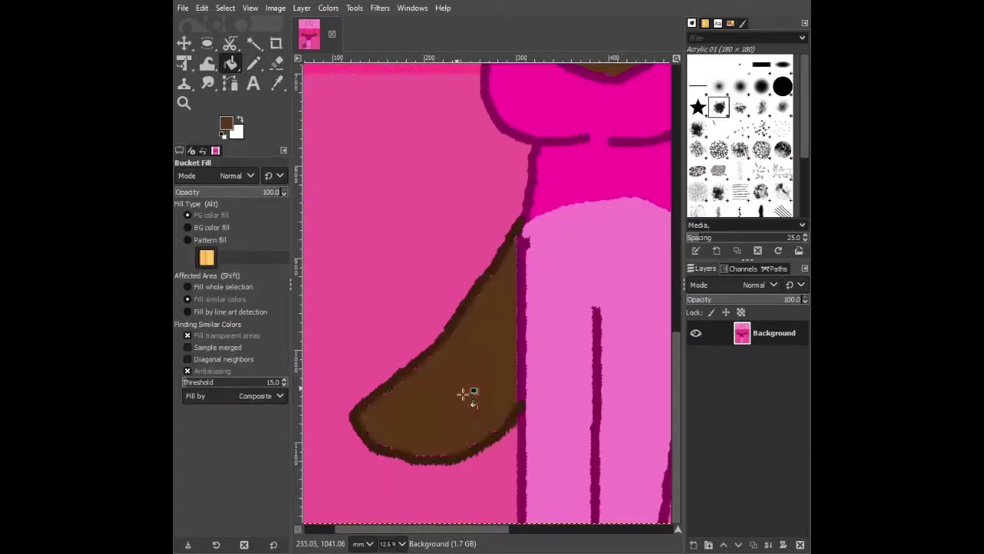
pyautogui.click(253, 63)
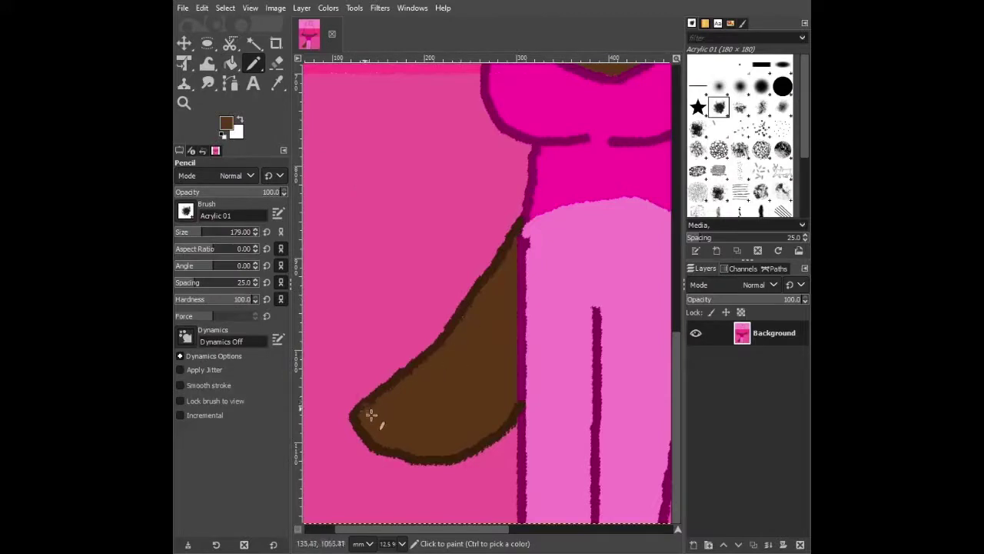
pyautogui.click(498, 282)
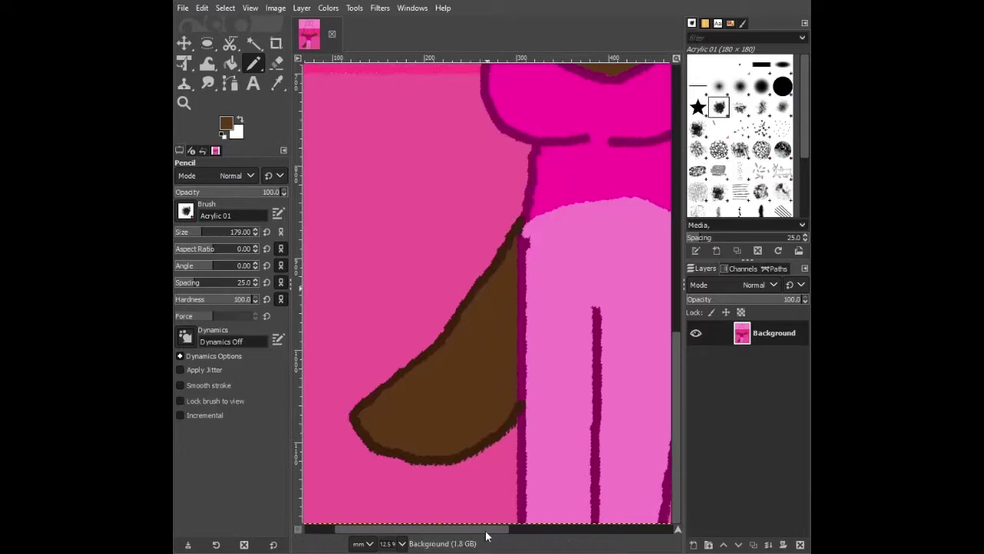
# - Bucket-fill the upper and lower halves of the head with brown
pyautogui.scroll(3, 542, 374)
pyautogui.hscroll(2, 542, 374)
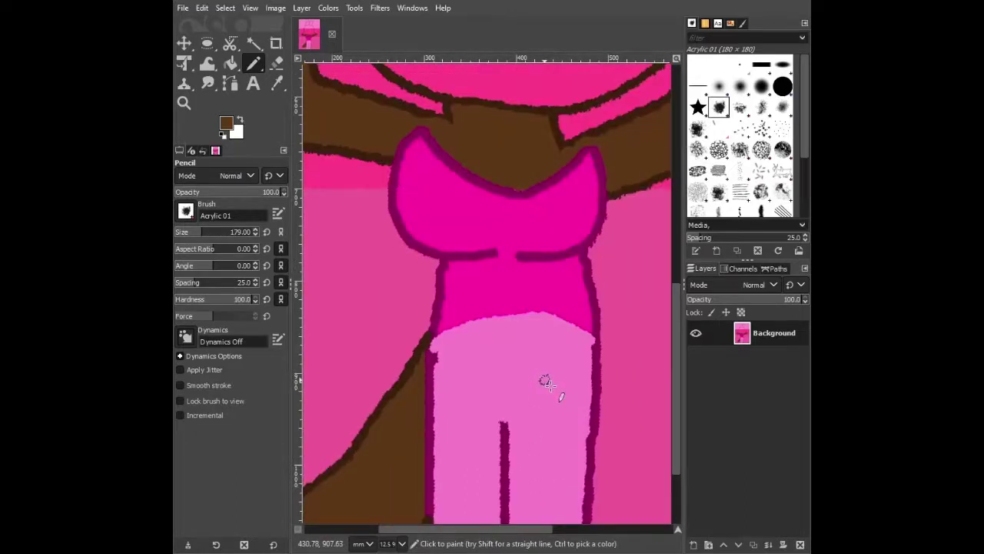
pyautogui.scroll(5, 560, 401)
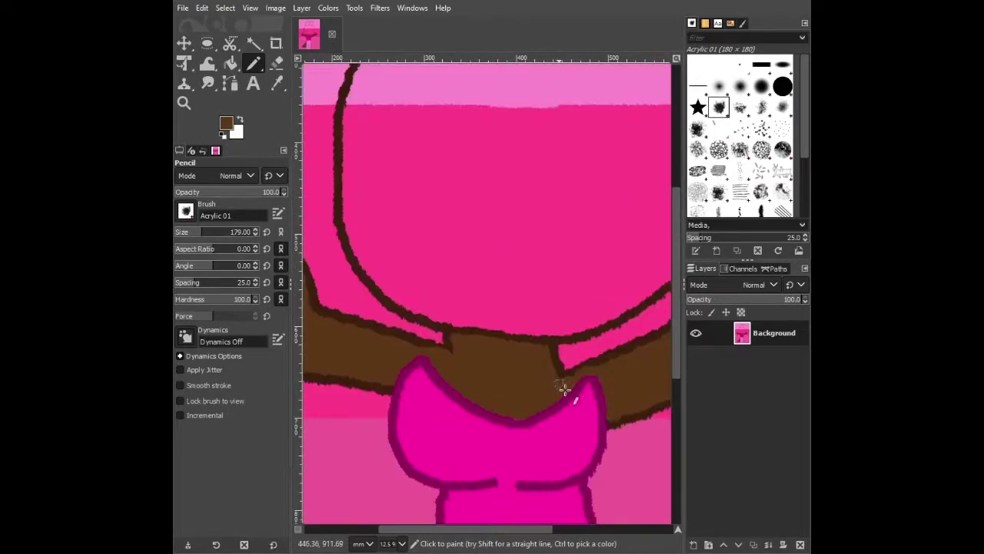
pyautogui.scroll(5, 564, 390)
pyautogui.scroll(-10, 538, 331)
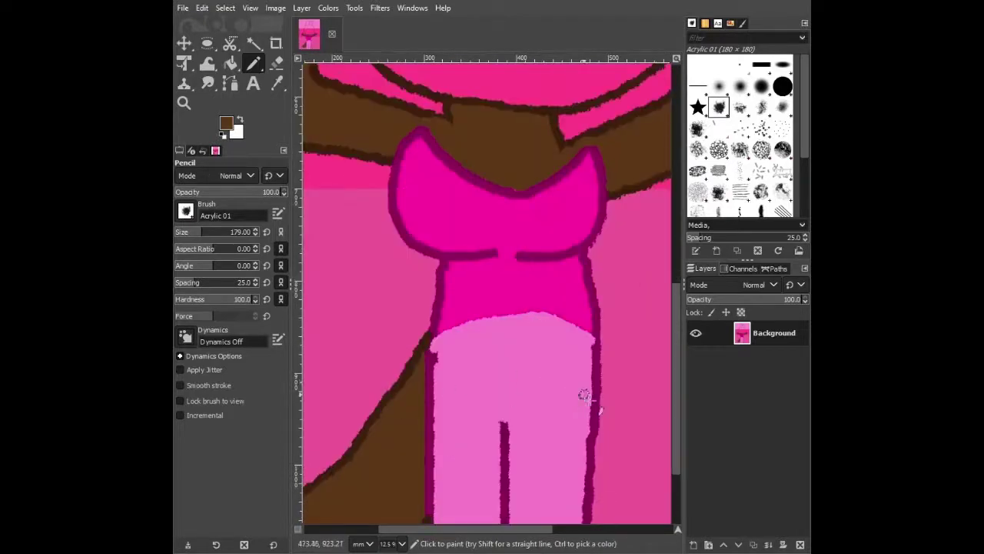
pyautogui.scroll(7, 585, 396)
pyautogui.hotkey('shift', 'b')
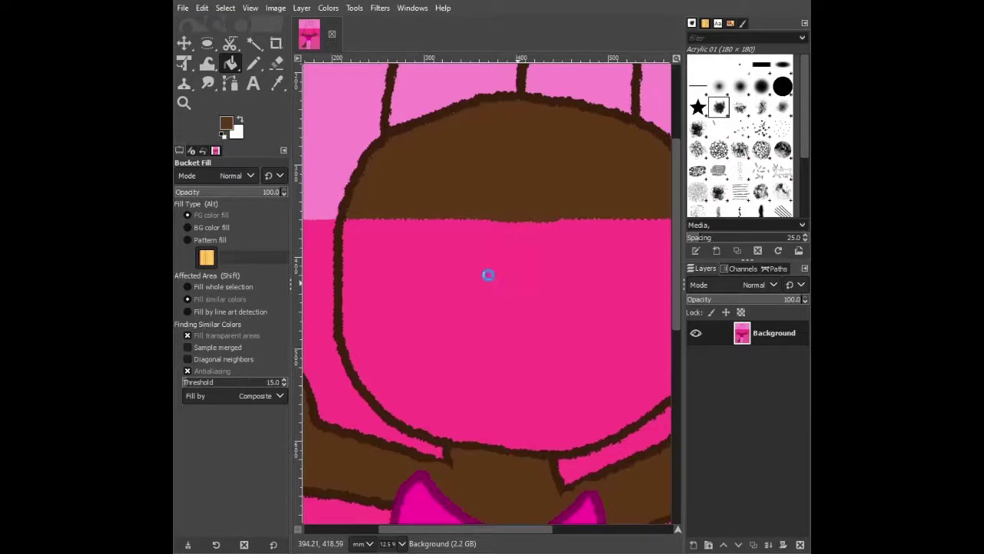
pyautogui.click(489, 275)
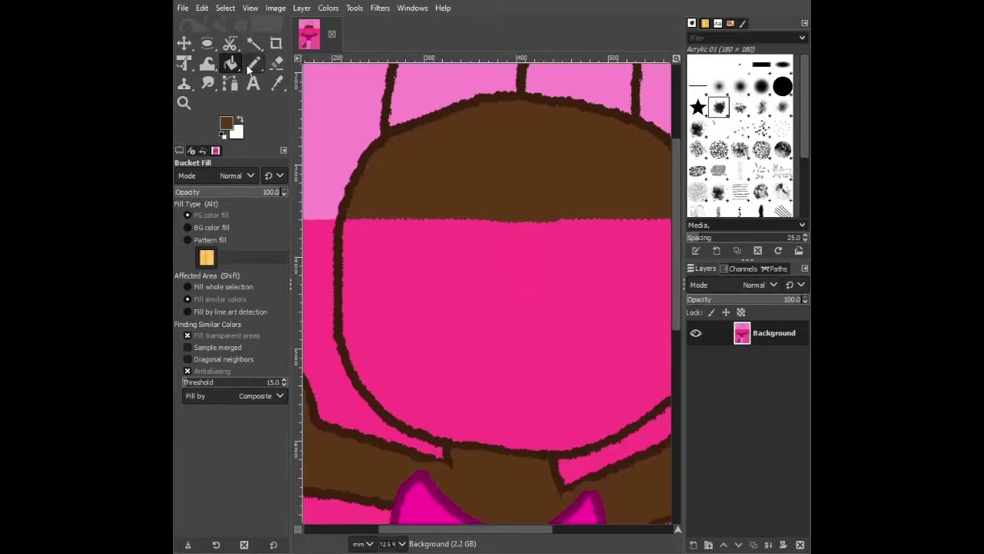
# - Pencil over the pink specks left along the head's outline and the seam between its two filled halves
pyautogui.press('n')
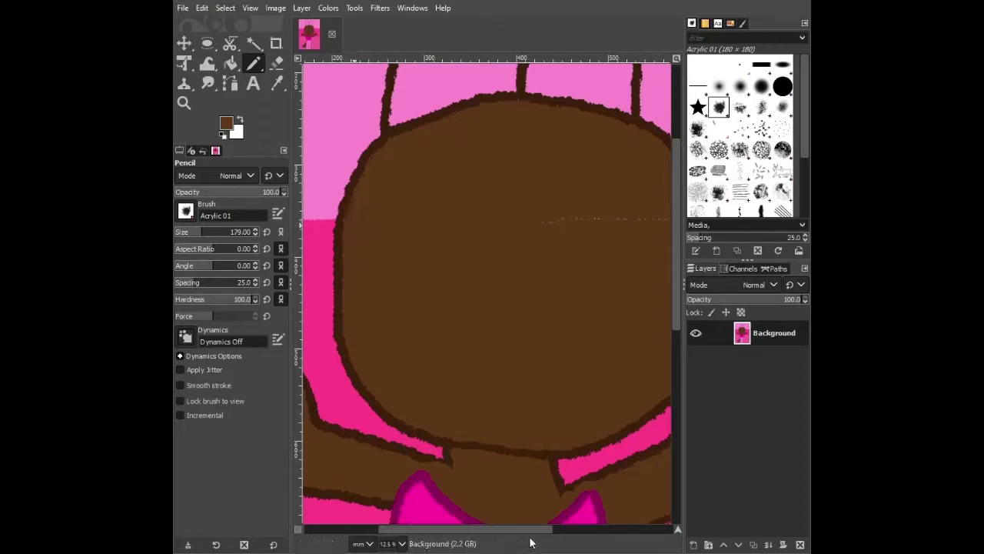
pyautogui.hscroll(5, 572, 534)
pyautogui.scroll(4, 401, 332)
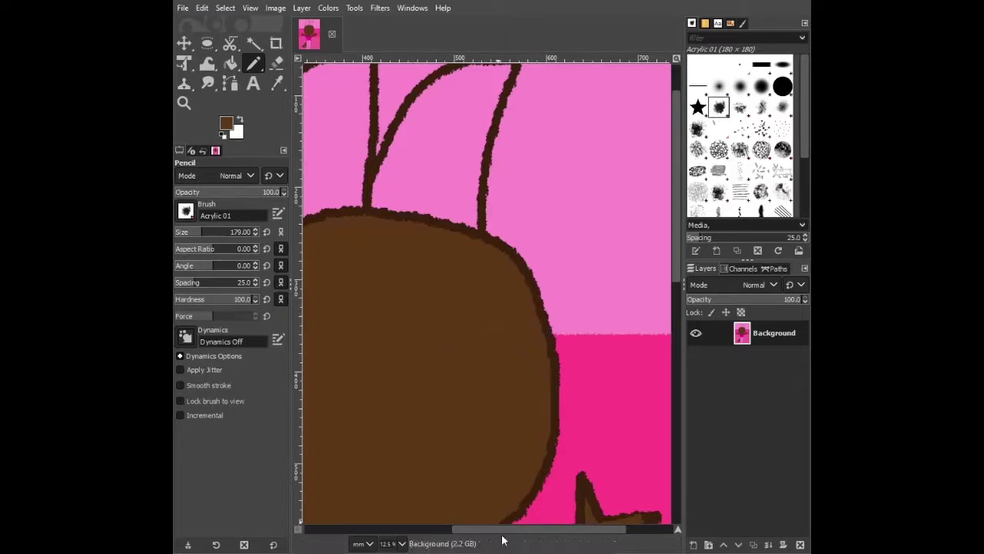
pyautogui.moveTo(501, 529); pyautogui.dragTo(431, 529)
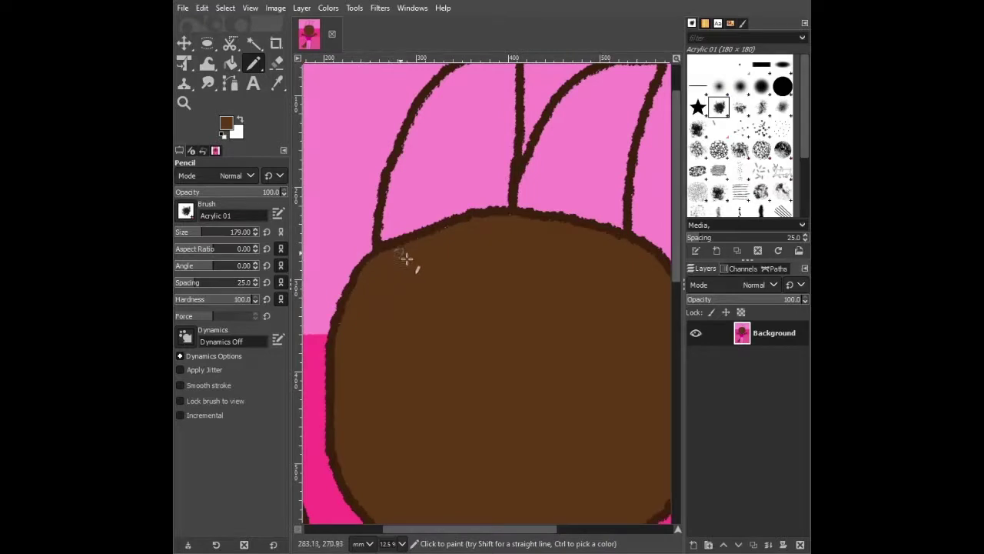
pyautogui.scroll(-3, 531, 300)
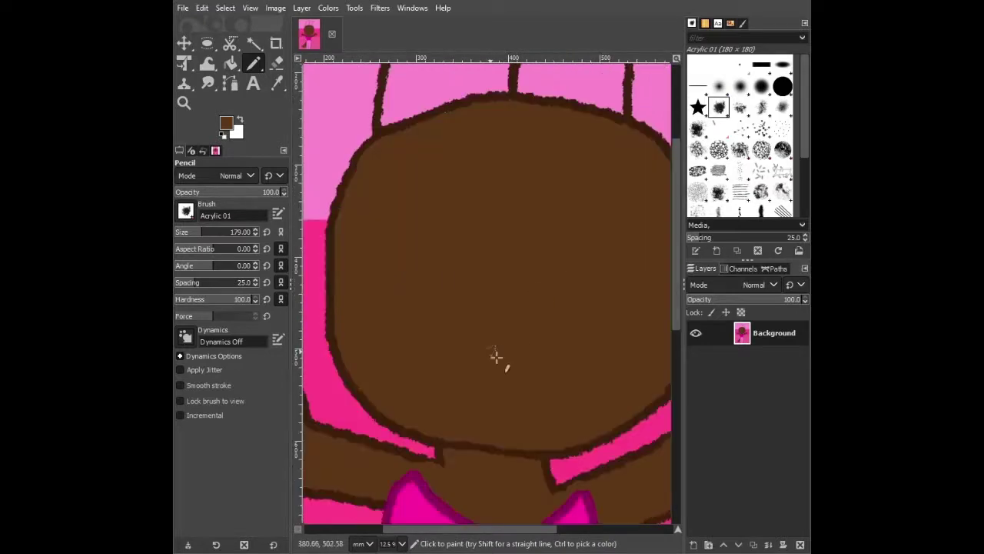
# - Bucket-fill both ears with the same brown
pyautogui.scroll(5, 362, 380)
pyautogui.hotkey('shift', 'b')
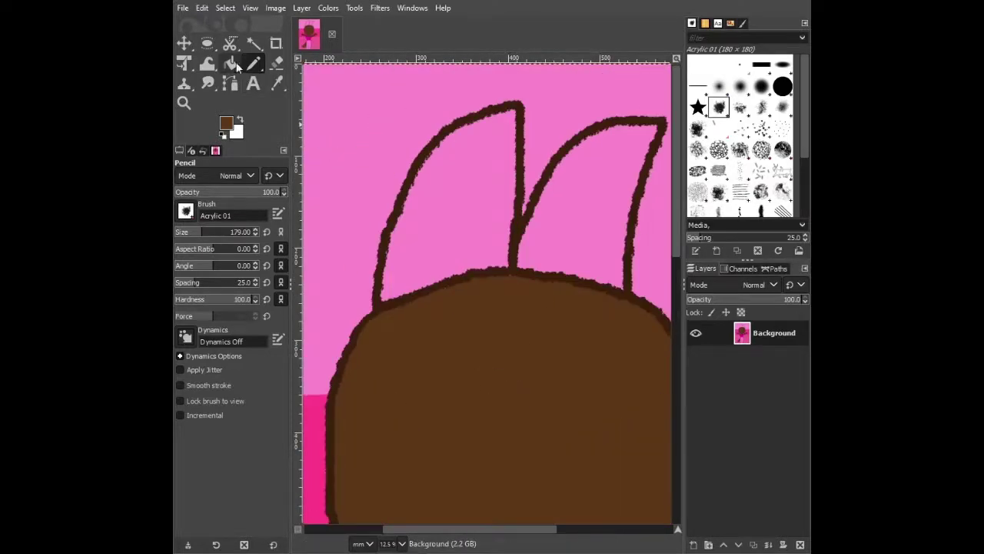
pyautogui.click(497, 204)
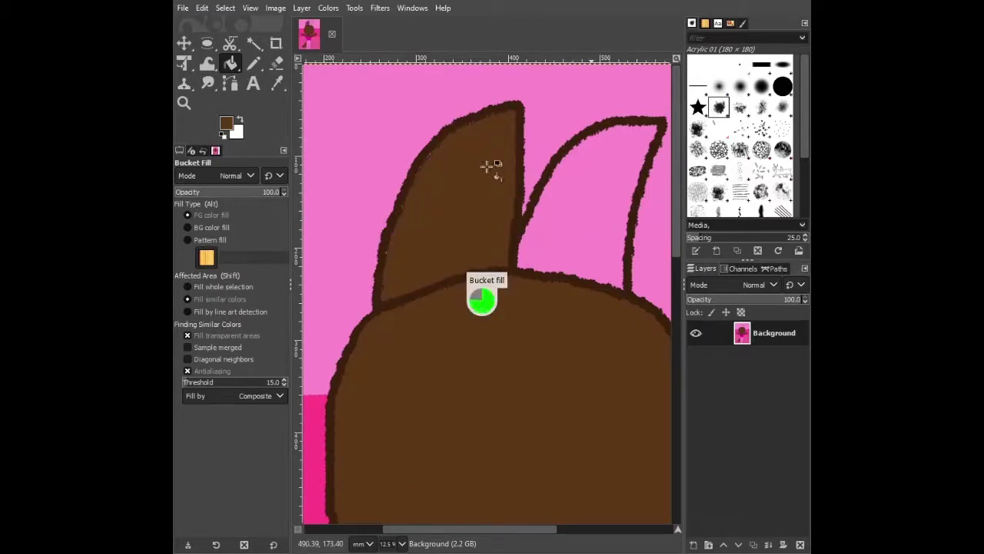
pyautogui.click(585, 200)
# - Paint over the outline separating the ears from the head and touch up the ears' inner edges with brown
pyautogui.press('n')
pyautogui.moveTo(469, 273)
pyautogui.mouseDown()
pyautogui.moveTo(505, 283)
pyautogui.moveTo(510, 272)
pyautogui.moveTo(469, 277)
pyautogui.moveTo(442, 324)
pyautogui.moveTo(426, 304)
pyautogui.moveTo(435, 289)
pyautogui.moveTo(418, 294)
pyautogui.moveTo(396, 326)
pyautogui.moveTo(428, 285)
pyautogui.mouseUp()
pyautogui.moveTo(587, 259)
pyautogui.mouseDown()
pyautogui.moveTo(575, 312)
pyautogui.moveTo(602, 272)
pyautogui.moveTo(606, 300)
pyautogui.moveTo(615, 293)
pyautogui.moveTo(626, 307)
pyautogui.moveTo(573, 306)
pyautogui.moveTo(548, 289)
pyautogui.mouseUp()
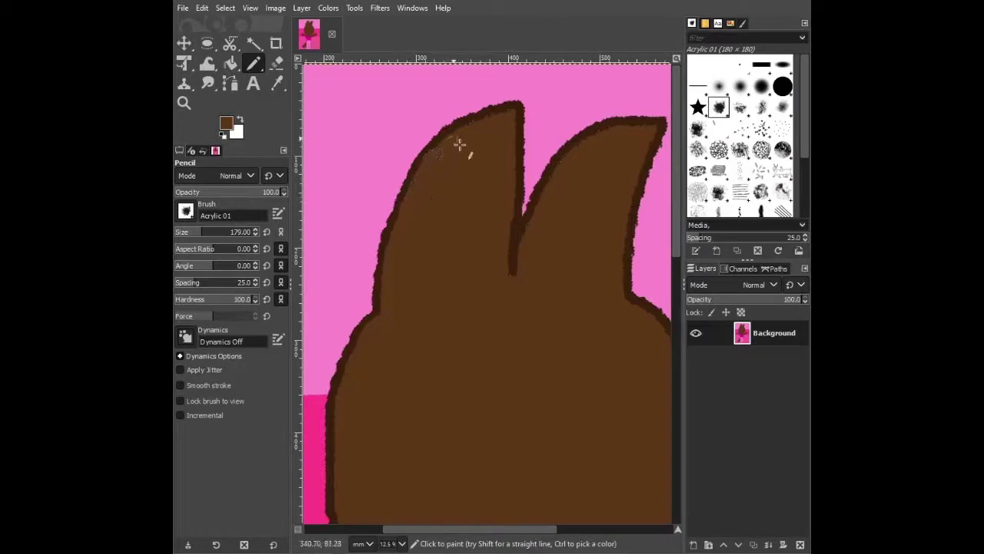
pyautogui.moveTo(459, 145); pyautogui.dragTo(515, 117)
pyautogui.moveTo(560, 187)
pyautogui.mouseDown()
pyautogui.moveTo(601, 142)
pyautogui.moveTo(654, 129)
pyautogui.mouseUp()
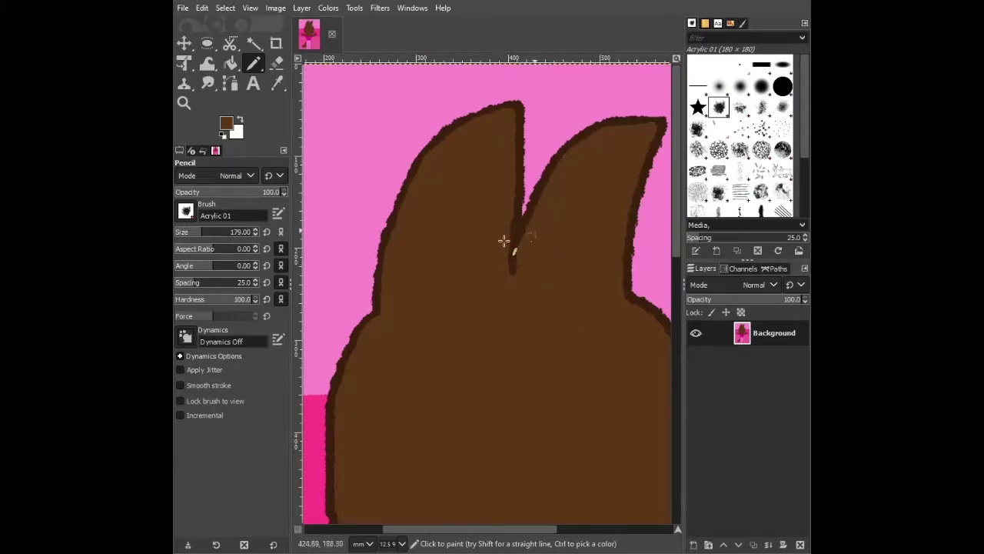
pyautogui.scroll(-10, 483, 340)
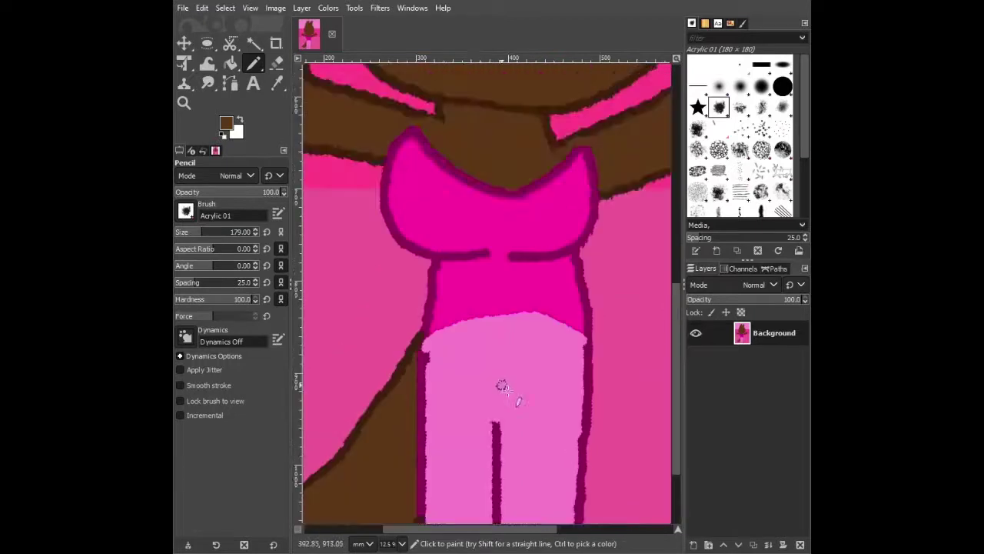
# - Pencil two large black arches side by side on the character's head as closed eyes
pyautogui.scroll(5, 569, 391)
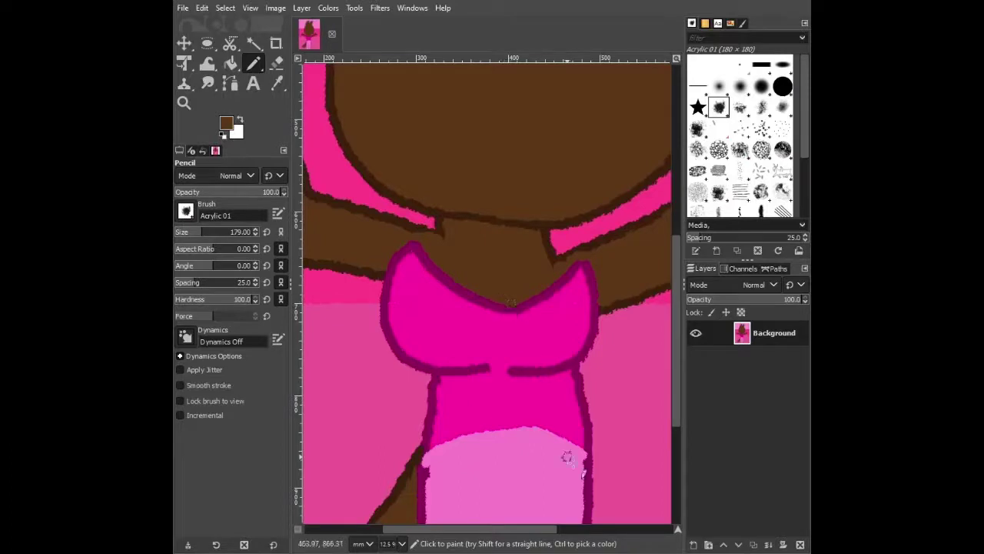
pyautogui.scroll(10, 568, 458)
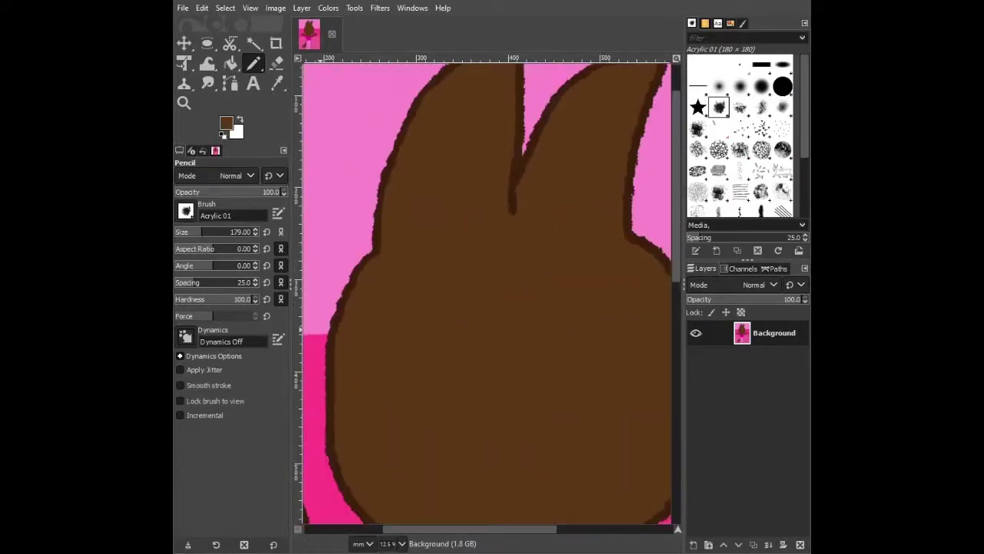
pyautogui.scroll(-3, 480, 261)
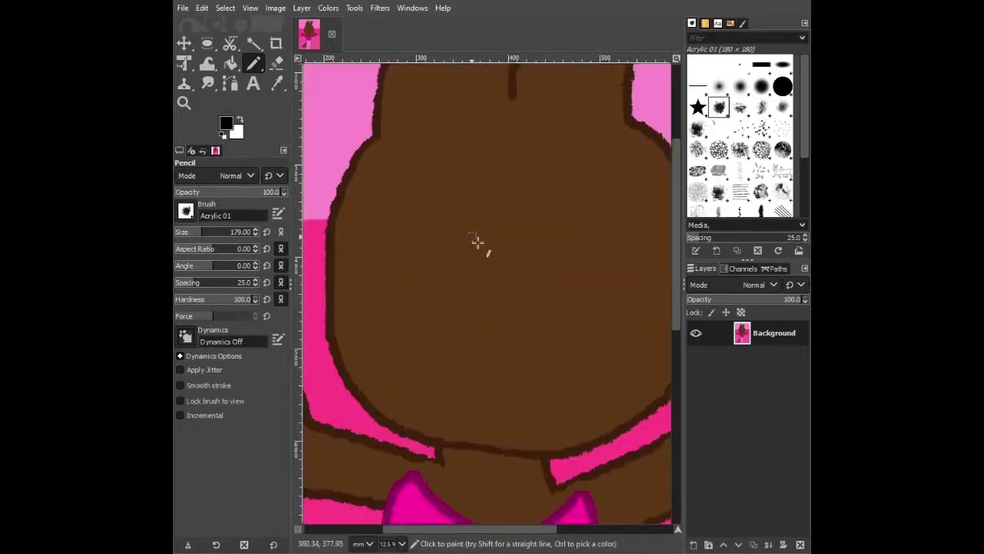
pyautogui.moveTo(362, 314)
pyautogui.mouseDown()
pyautogui.moveTo(479, 149)
pyautogui.moveTo(507, 303)
pyautogui.moveTo(501, 296)
pyautogui.mouseUp()
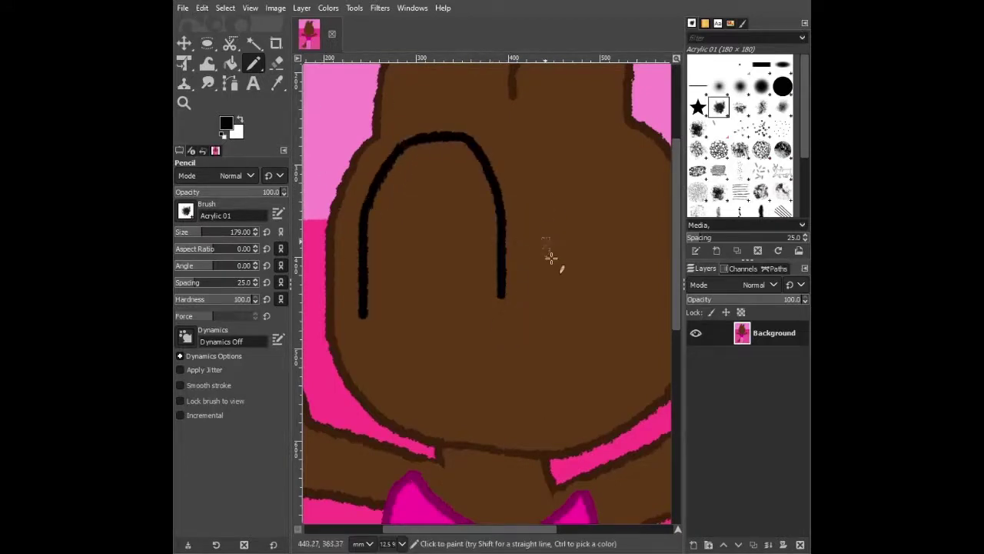
pyautogui.moveTo(554, 536); pyautogui.dragTo(589, 534)
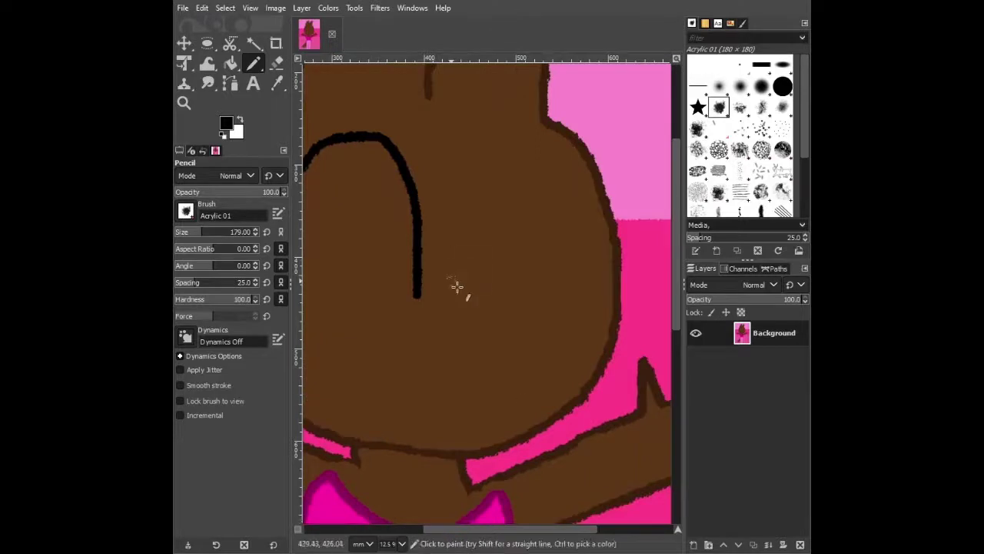
pyautogui.moveTo(444, 297)
pyautogui.mouseDown()
pyautogui.moveTo(474, 201)
pyautogui.moveTo(516, 166)
pyautogui.moveTo(562, 236)
pyautogui.moveTo(575, 307)
pyautogui.mouseUp()
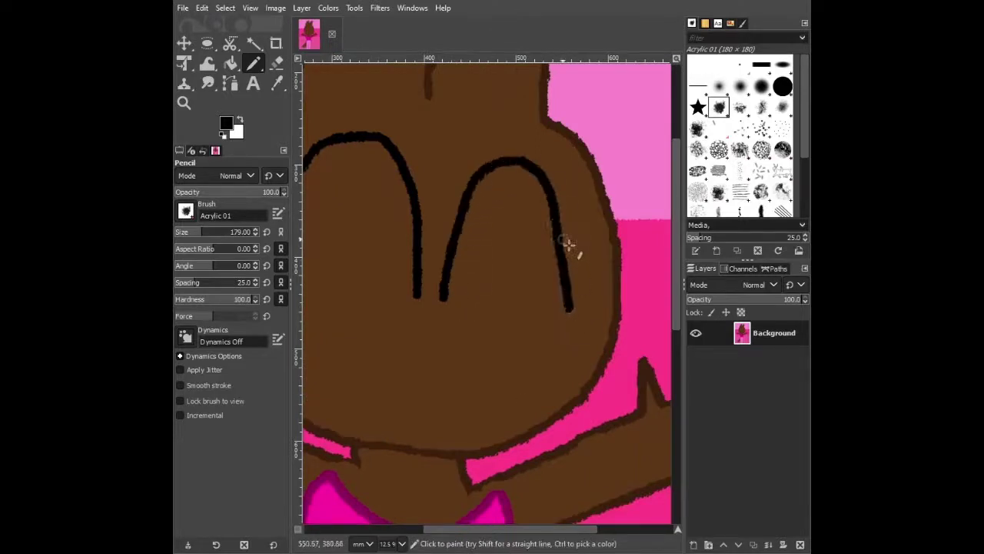
# - Add a short black eyelash to the outer side of each closed eye
pyautogui.moveTo(565, 240); pyautogui.dragTo(582, 205)
pyautogui.moveTo(496, 532); pyautogui.dragTo(448, 532)
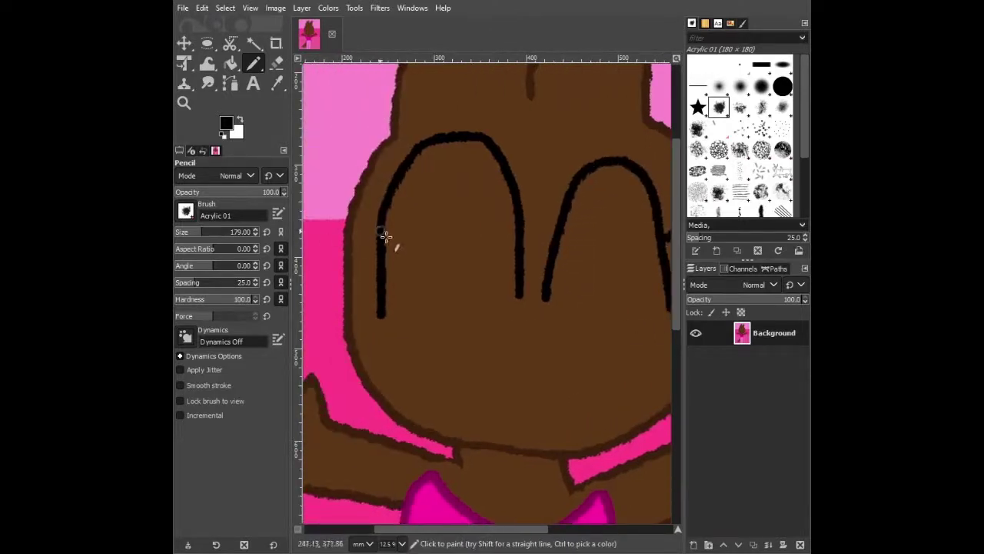
pyautogui.moveTo(385, 235); pyautogui.dragTo(361, 211)
# - Pencil a small black dot and an open, slanted smiling mouth below the eyes, and bucket-fill the mouth with black
pyautogui.moveTo(496, 531); pyautogui.dragTo(523, 532)
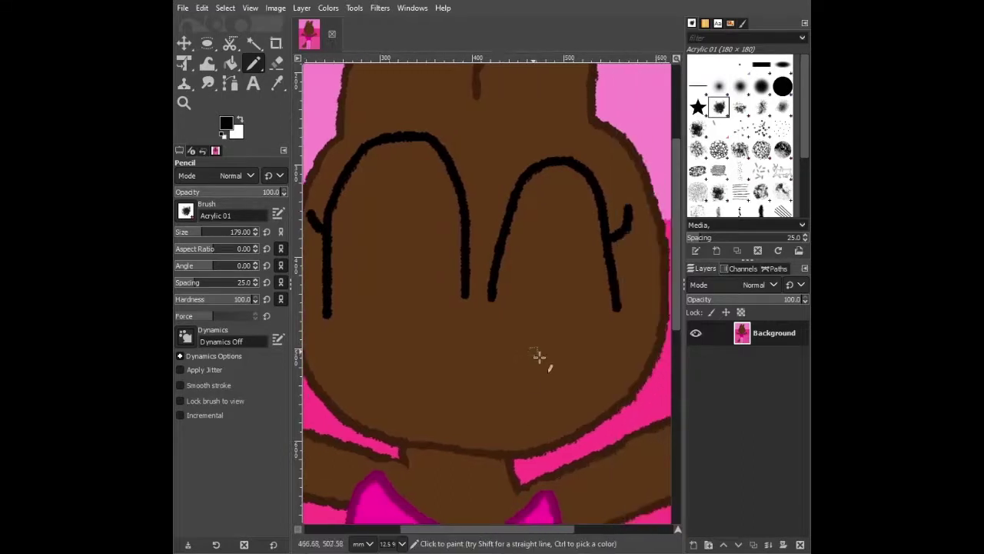
pyautogui.click(534, 353)
pyautogui.moveTo(546, 405)
pyautogui.mouseDown()
pyautogui.moveTo(444, 344)
pyautogui.moveTo(404, 298)
pyautogui.moveTo(408, 379)
pyautogui.moveTo(445, 420)
pyautogui.moveTo(523, 399)
pyautogui.mouseUp()
pyautogui.click(230, 63)
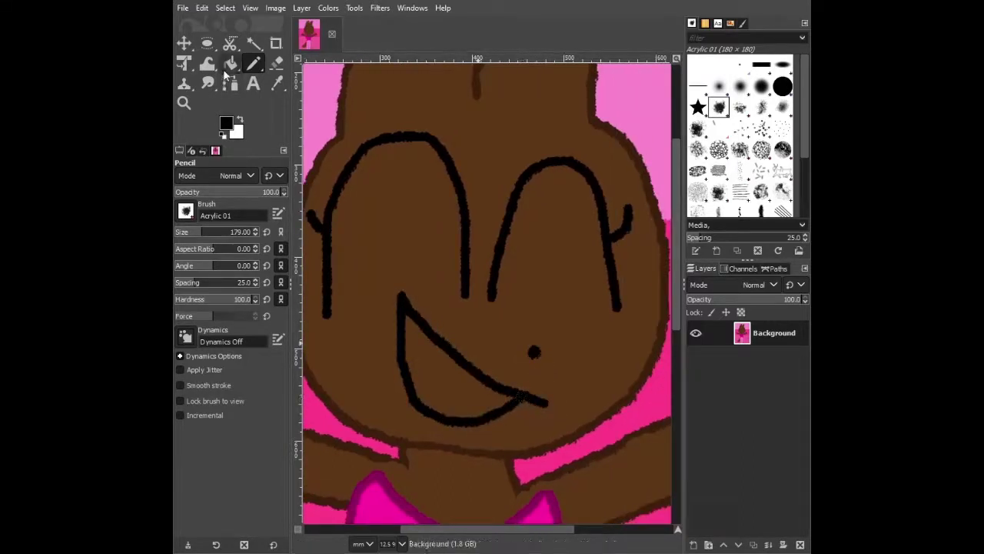
pyautogui.click(446, 347)
pyautogui.press('n')
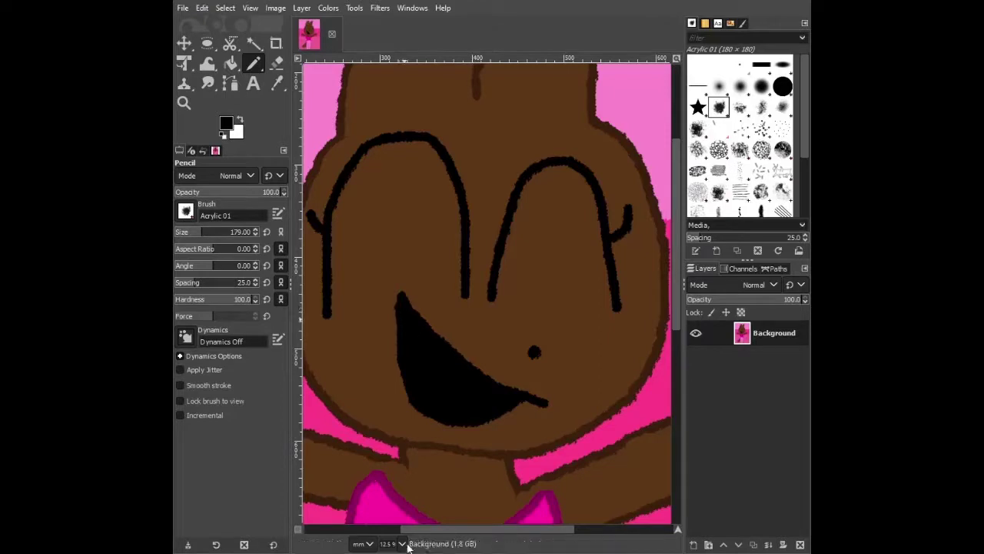
# - Outline a rounded dark brown head on each side of the main character's legs in the lower background
pyautogui.hotkey('shift', 'ctrl', 'j')
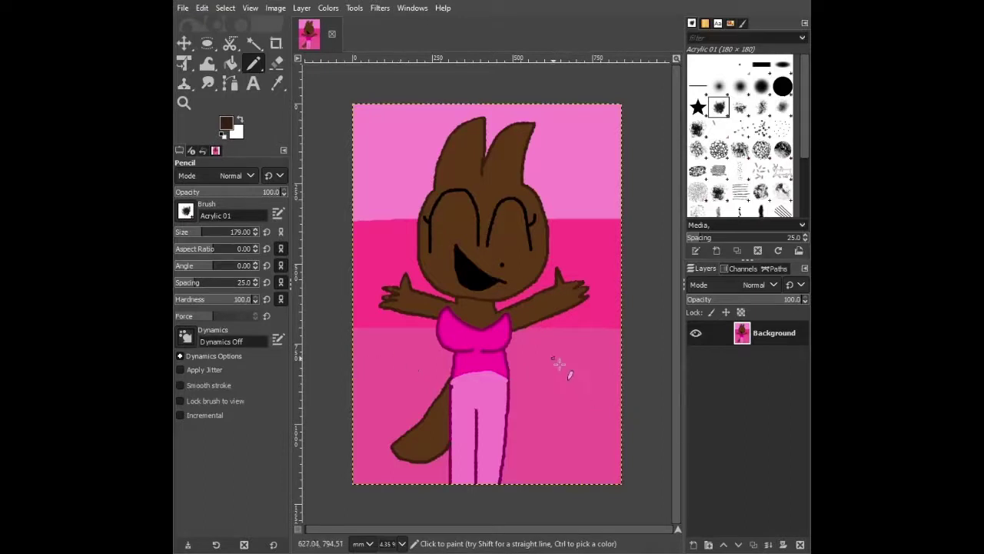
pyautogui.moveTo(558, 363)
pyautogui.mouseDown()
pyautogui.moveTo(541, 424)
pyautogui.moveTo(565, 439)
pyautogui.moveTo(603, 437)
pyautogui.moveTo(624, 409)
pyautogui.moveTo(619, 380)
pyautogui.moveTo(587, 361)
pyautogui.mouseUp()
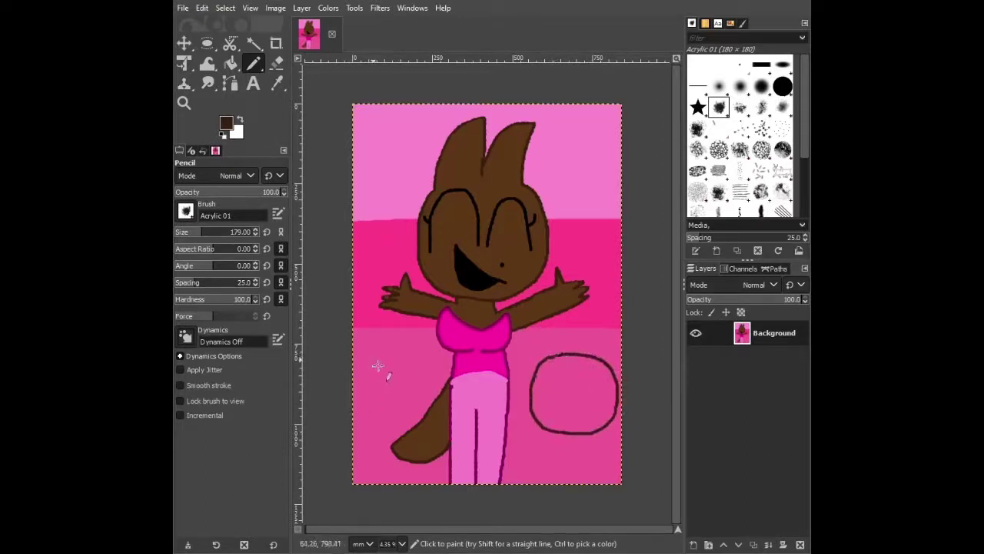
pyautogui.moveTo(378, 366)
pyautogui.mouseDown()
pyautogui.moveTo(375, 430)
pyautogui.moveTo(397, 432)
pyautogui.moveTo(422, 419)
pyautogui.moveTo(429, 387)
pyautogui.moveTo(421, 369)
pyautogui.moveTo(394, 360)
pyautogui.mouseUp()
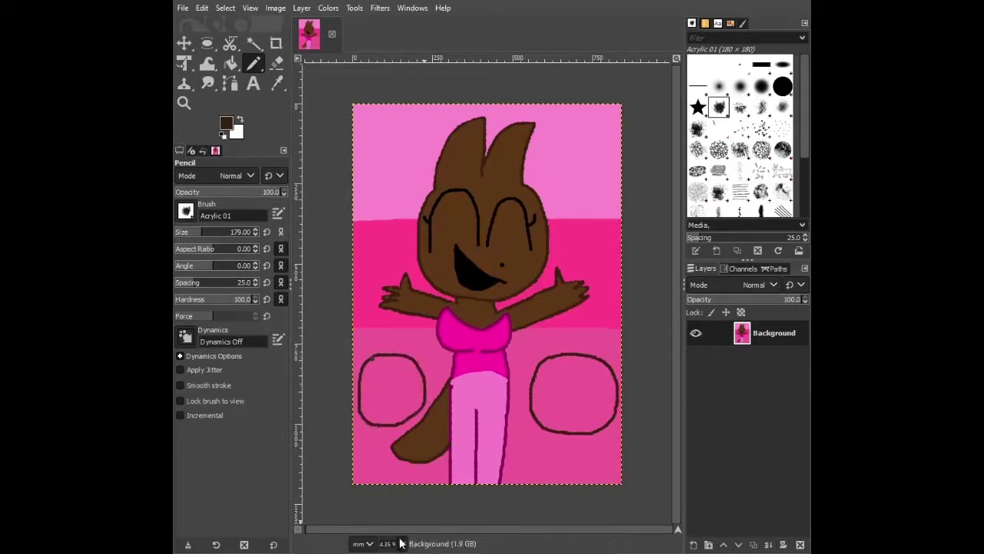
# - Draw two tall dark brown ears on top of the small head beside the main character's tail
pyautogui.scroll(4, 472, 380)
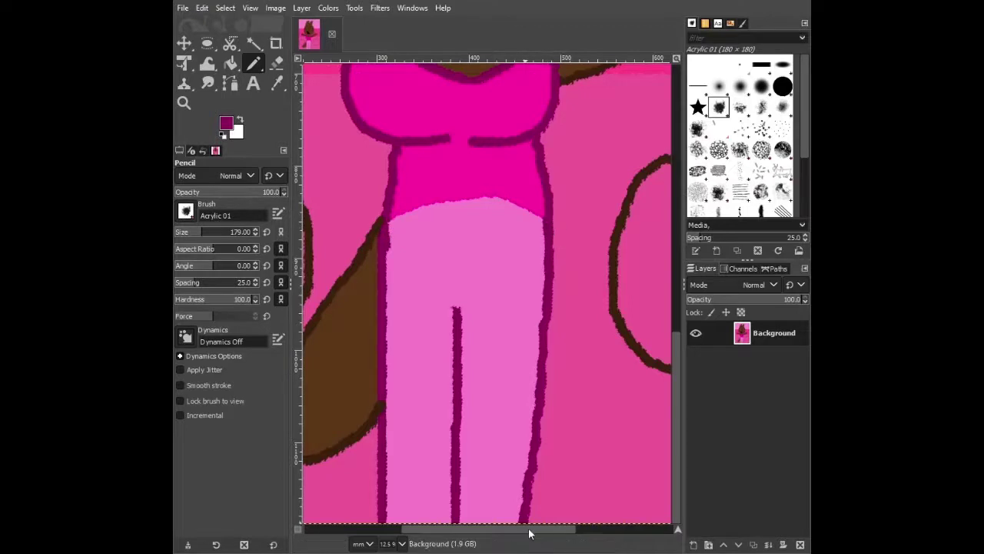
pyautogui.moveTo(527, 530); pyautogui.dragTo(363, 547)
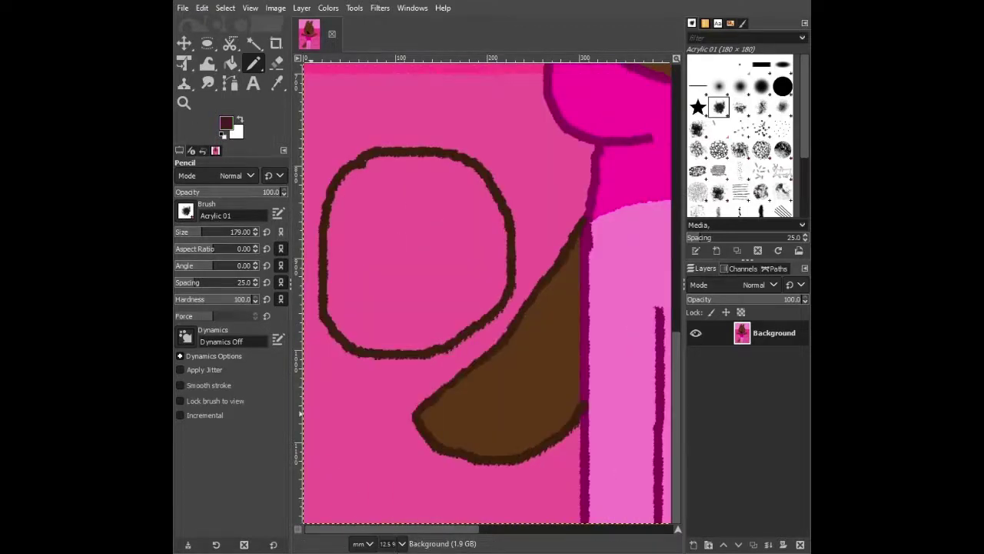
pyautogui.scroll(3, 318, 293)
pyautogui.moveTo(333, 322)
pyautogui.mouseDown()
pyautogui.moveTo(324, 270)
pyautogui.moveTo(358, 185)
pyautogui.moveTo(386, 186)
pyautogui.moveTo(411, 269)
pyautogui.moveTo(411, 182)
pyautogui.moveTo(453, 167)
pyautogui.moveTo(462, 270)
pyautogui.mouseUp()
# - Outline the small character's body and curved waistline in dark blue, and its tail in dark brown at the canvas edge
pyautogui.scroll(-3, 462, 281)
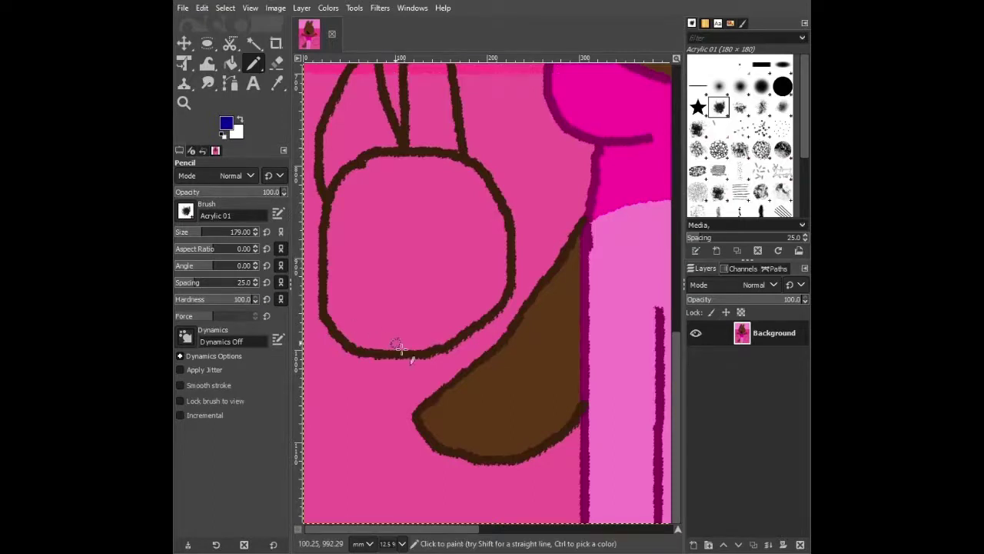
pyautogui.moveTo(358, 357)
pyautogui.mouseDown()
pyautogui.moveTo(353, 488)
pyautogui.moveTo(398, 503)
pyautogui.moveTo(423, 493)
pyautogui.moveTo(413, 358)
pyautogui.mouseUp()
pyautogui.moveTo(344, 494)
pyautogui.mouseDown()
pyautogui.moveTo(346, 514)
pyautogui.moveTo(411, 523)
pyautogui.moveTo(432, 496)
pyautogui.moveTo(437, 514)
pyautogui.moveTo(406, 537)
pyautogui.mouseUp()
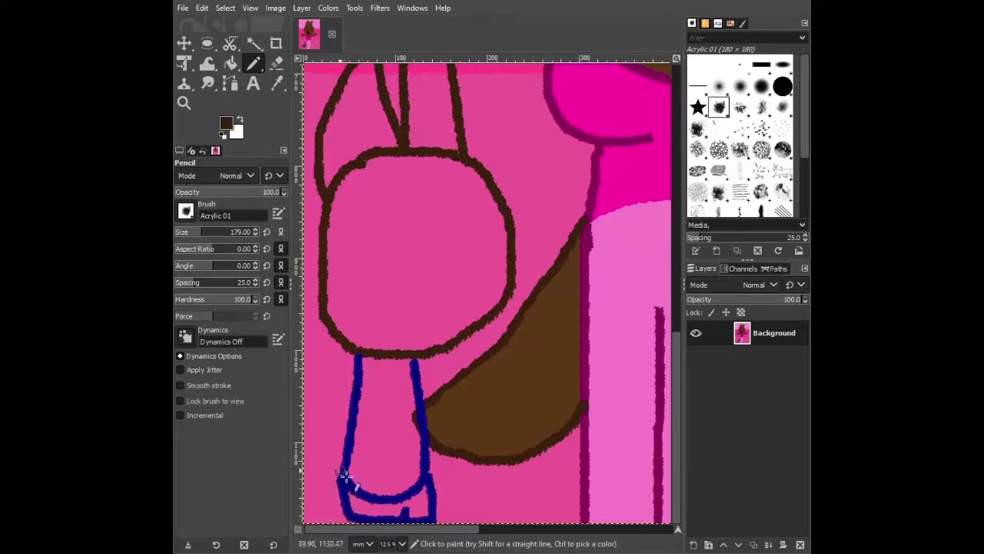
pyautogui.moveTo(342, 471); pyautogui.dragTo(303, 492)
pyautogui.moveTo(304, 511); pyautogui.dragTo(350, 517)
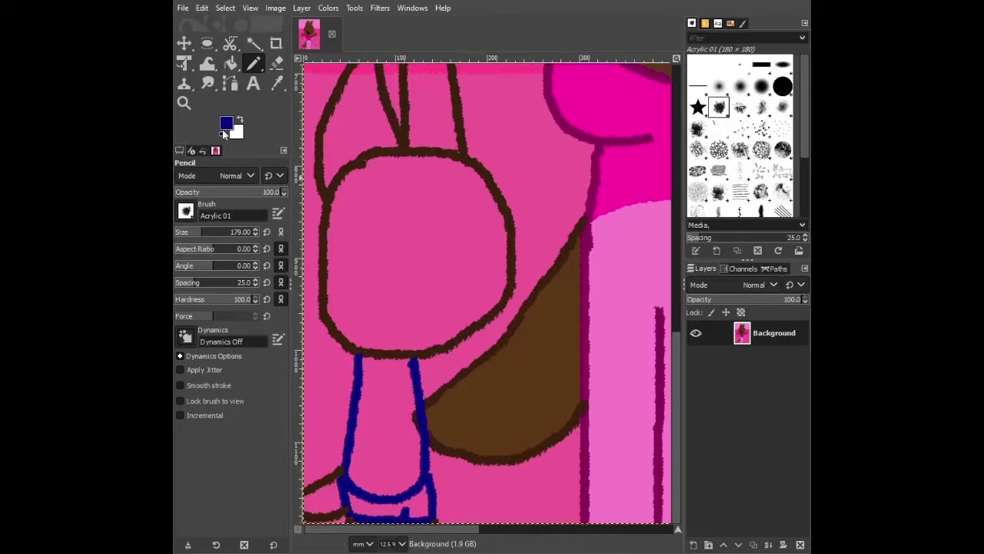
# - Bucket-fill the small character's head and both sections of each ear with brown
pyautogui.click(230, 64)
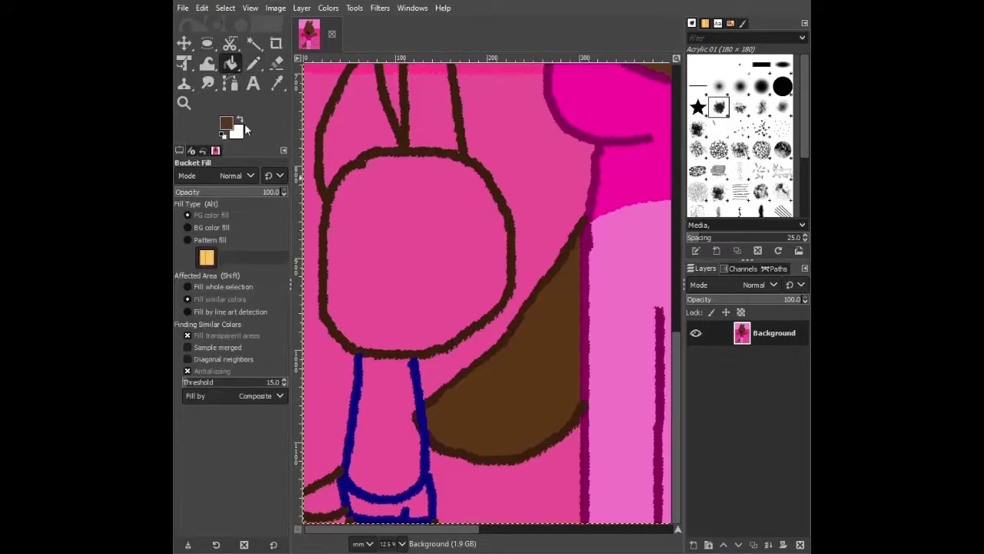
pyautogui.click(389, 236)
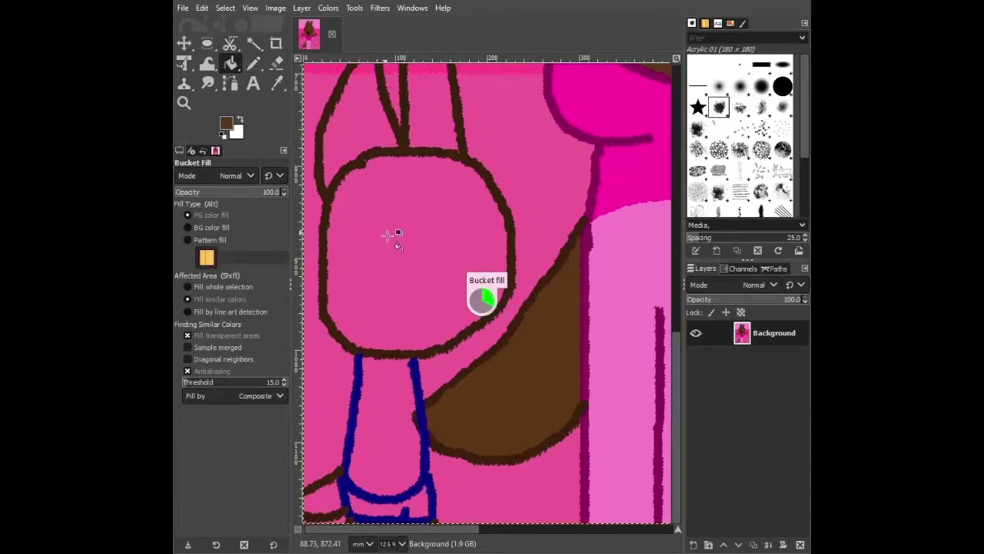
pyautogui.scroll(3, 446, 269)
pyautogui.click(435, 246)
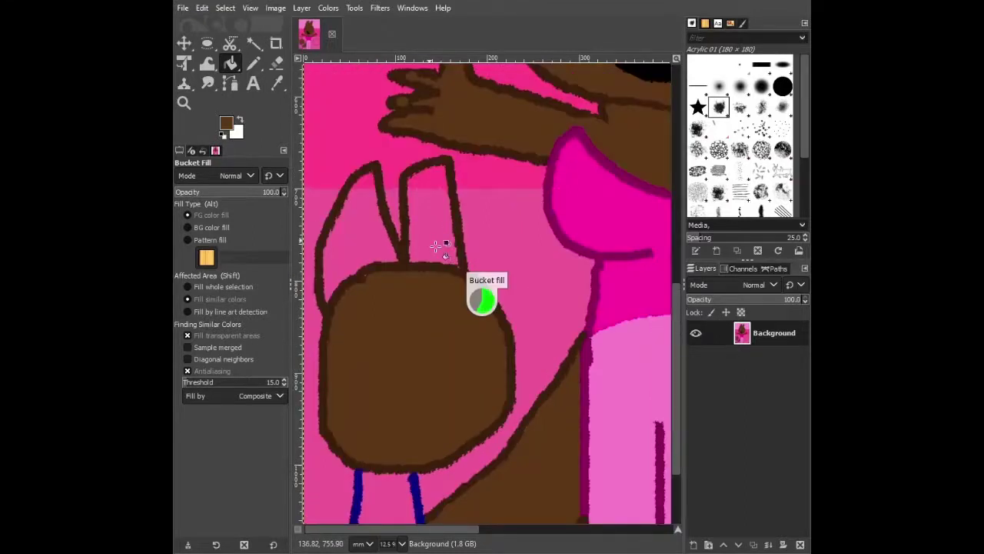
pyautogui.click(374, 243)
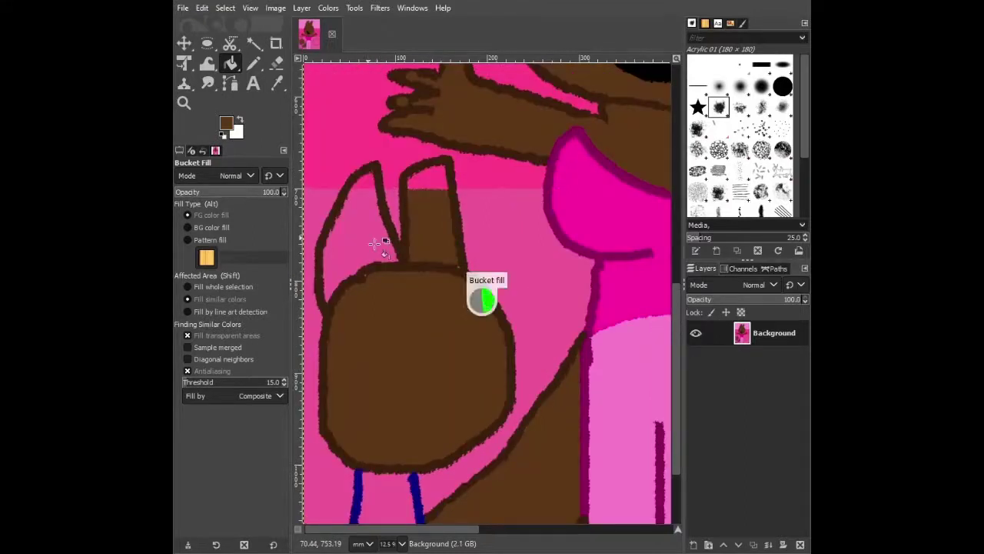
pyautogui.click(373, 188)
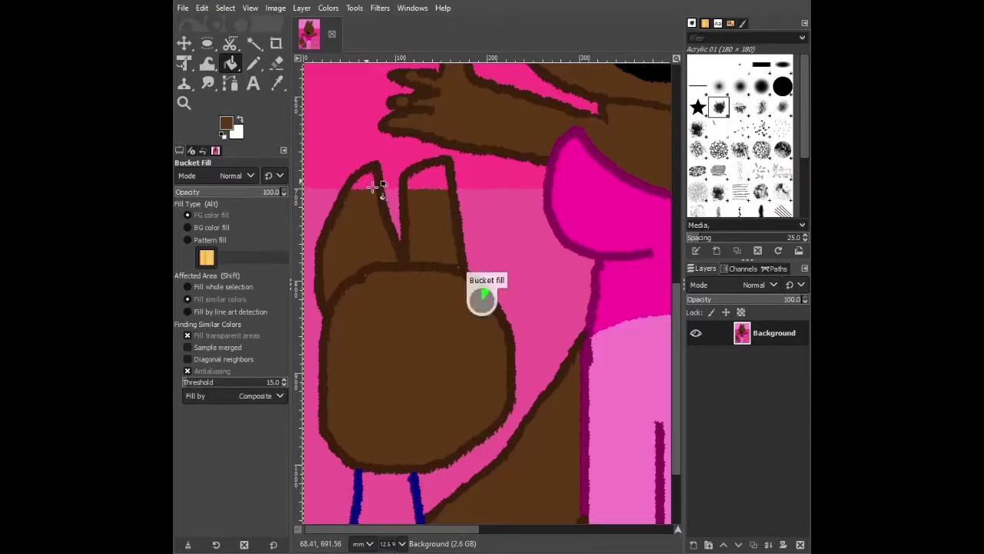
pyautogui.click(436, 183)
# - Pencil brown over the pink seams in the small character's ears and over the outline separating the ears from the head
pyautogui.click(253, 63)
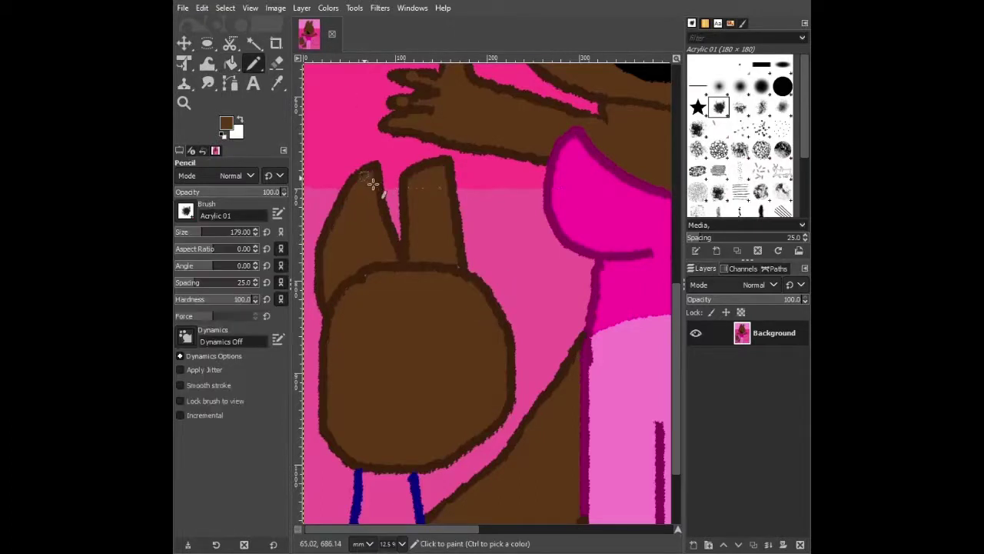
pyautogui.moveTo(370, 192); pyautogui.dragTo(380, 188)
pyautogui.moveTo(446, 198)
pyautogui.mouseDown()
pyautogui.moveTo(424, 187)
pyautogui.moveTo(433, 180)
pyautogui.moveTo(455, 193)
pyautogui.mouseUp()
pyautogui.moveTo(375, 295)
pyautogui.mouseDown()
pyautogui.moveTo(384, 264)
pyautogui.moveTo(394, 267)
pyautogui.moveTo(374, 271)
pyautogui.moveTo(348, 292)
pyautogui.mouseUp()
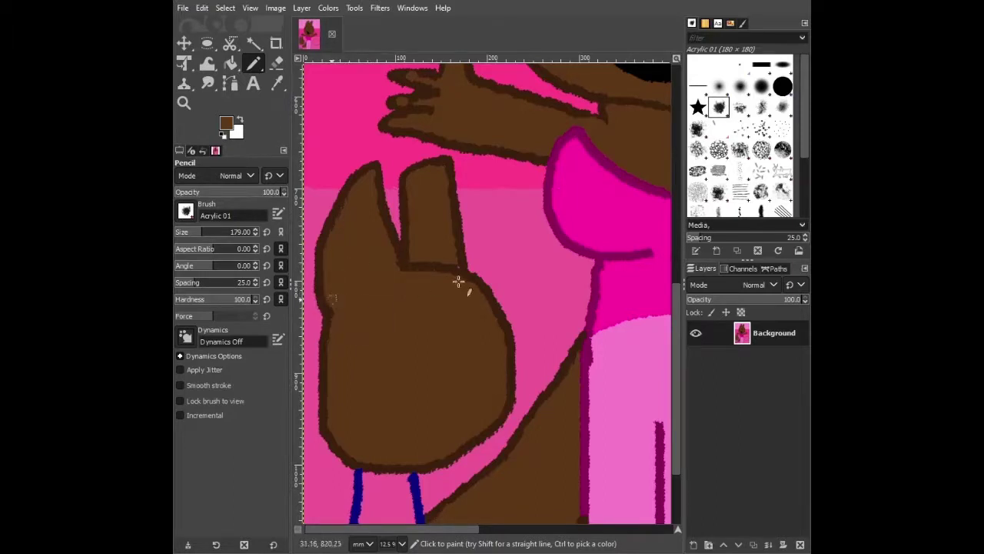
pyautogui.moveTo(461, 282)
pyautogui.mouseDown()
pyautogui.moveTo(435, 297)
pyautogui.moveTo(442, 263)
pyautogui.mouseUp()
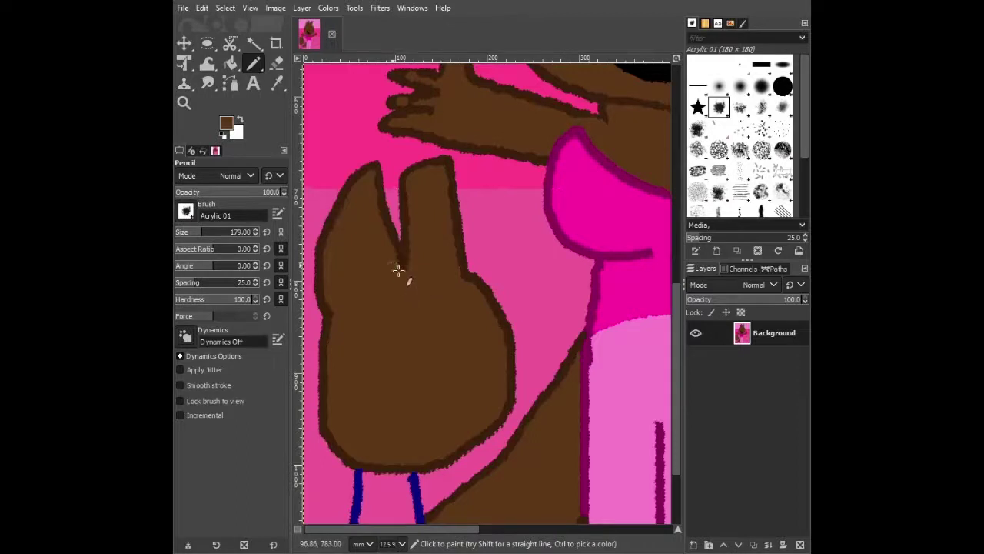
# - Bucket-fill the small character's tail with brown and touch up its inner edges with the pencil
pyautogui.scroll(-3, 415, 314)
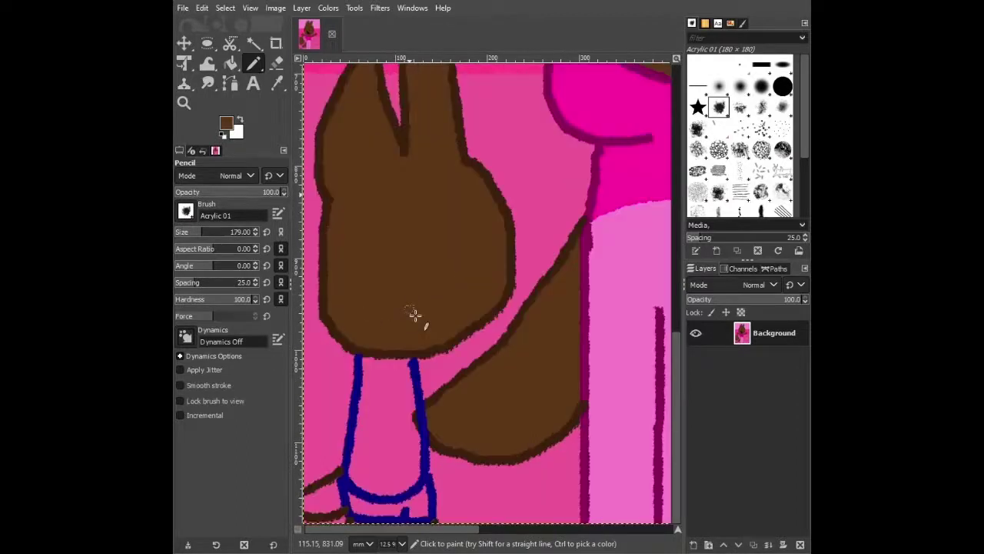
pyautogui.click(230, 63)
pyautogui.click(482, 300)
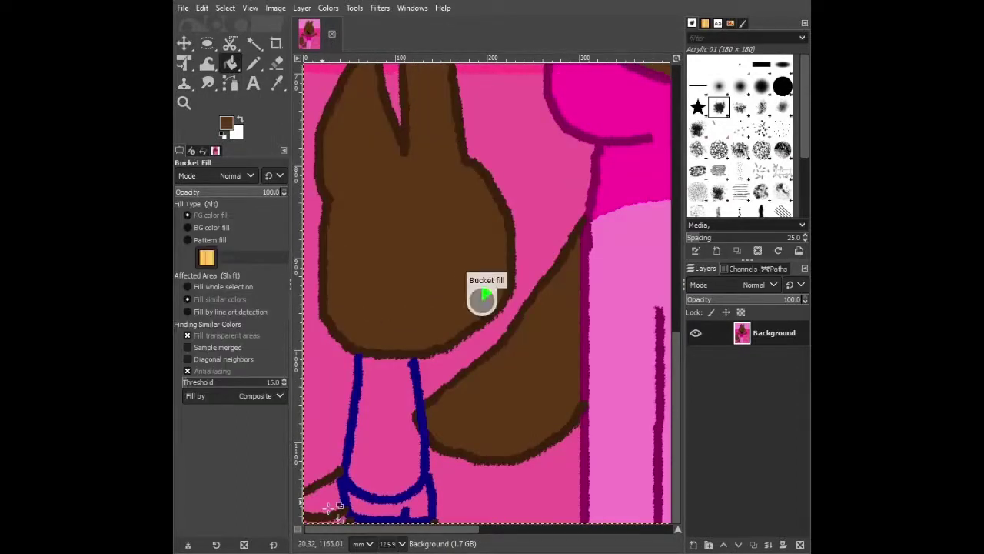
pyautogui.click(253, 63)
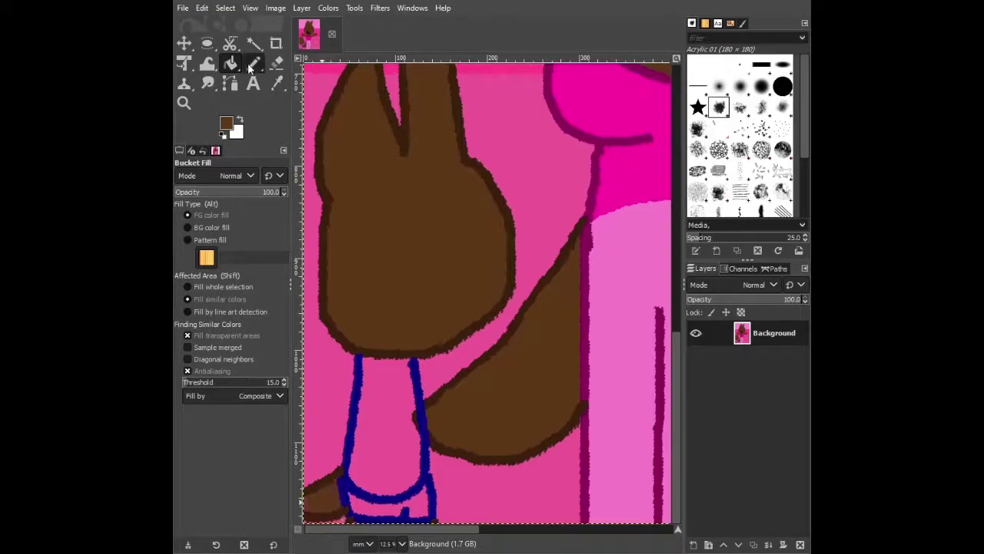
pyautogui.moveTo(336, 491)
pyautogui.mouseDown()
pyautogui.moveTo(318, 504)
pyautogui.moveTo(335, 496)
pyautogui.mouseUp()
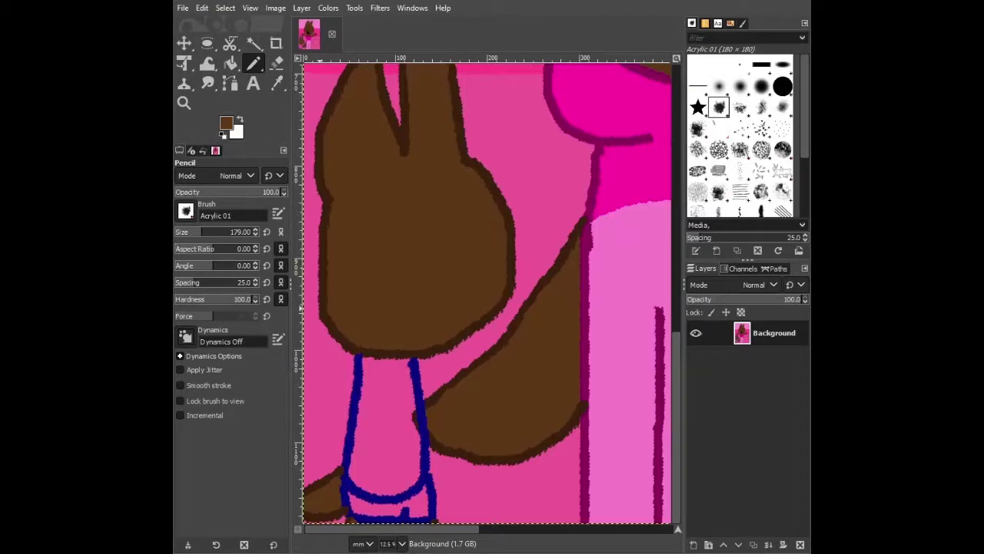
# - Paint out the curved dark blue waistline inside the small character's body with the background pink
pyautogui.keyDown('ctrl'); pyautogui.click(395, 479); pyautogui.keyUp('ctrl')
pyautogui.moveTo(395, 479)
pyautogui.mouseDown()
pyautogui.moveTo(397, 506)
pyautogui.moveTo(413, 499)
pyautogui.moveTo(403, 508)
pyautogui.moveTo(416, 479)
pyautogui.moveTo(414, 502)
pyautogui.moveTo(426, 502)
pyautogui.moveTo(423, 481)
pyautogui.moveTo(384, 511)
pyautogui.moveTo(352, 489)
pyautogui.mouseUp()
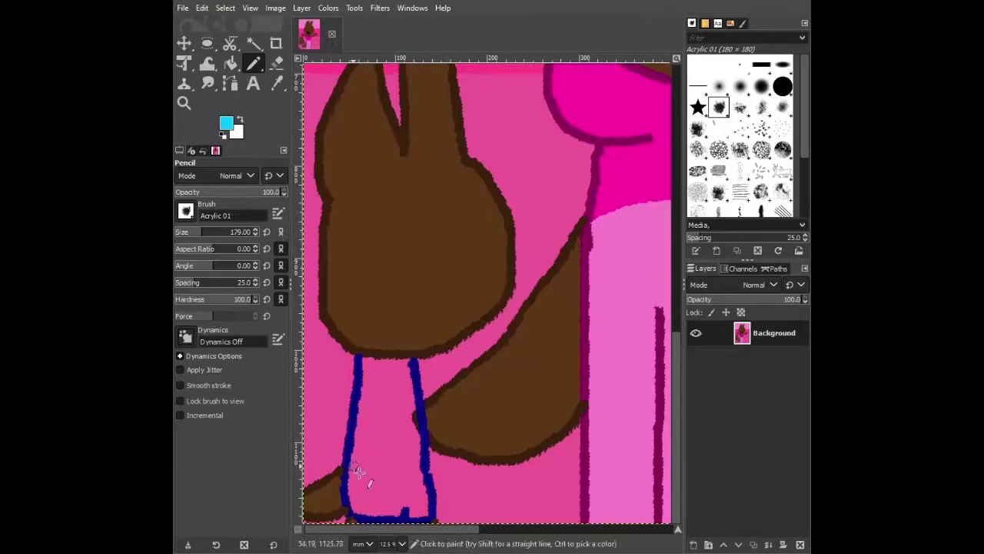
# - Draw a slightly arched cyan waistline across the small character's body and bucket-fill the area below it with cyan
pyautogui.moveTo(352, 467); pyautogui.dragTo(406, 455)
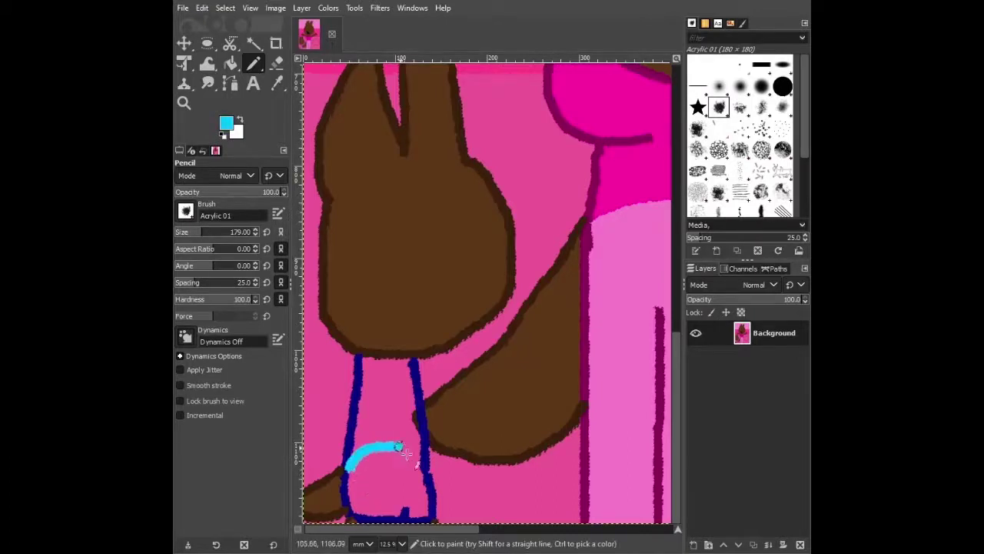
pyautogui.hotkey('ctrl', 'z')
pyautogui.moveTo(348, 465); pyautogui.dragTo(422, 459)
pyautogui.click(231, 63)
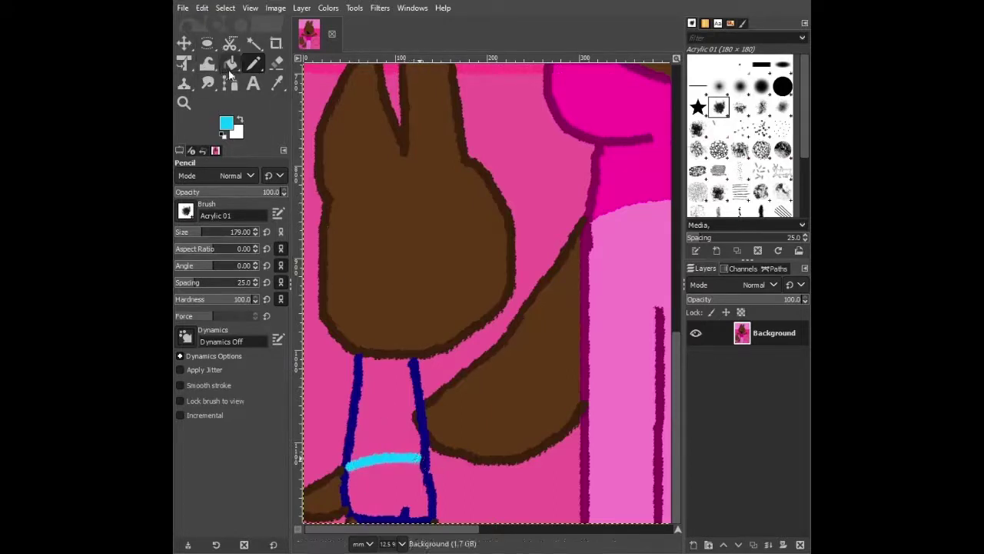
pyautogui.click(386, 486)
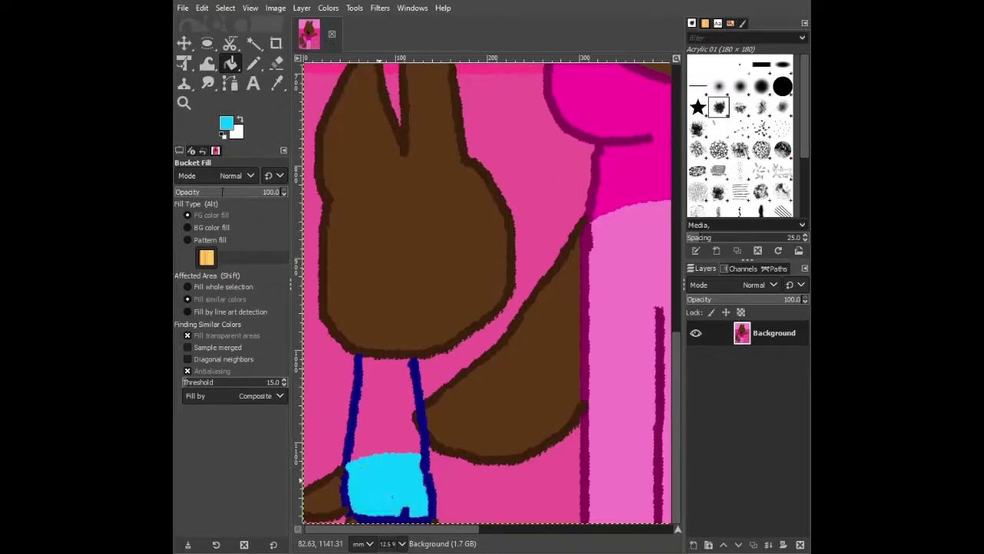
pyautogui.press('n')
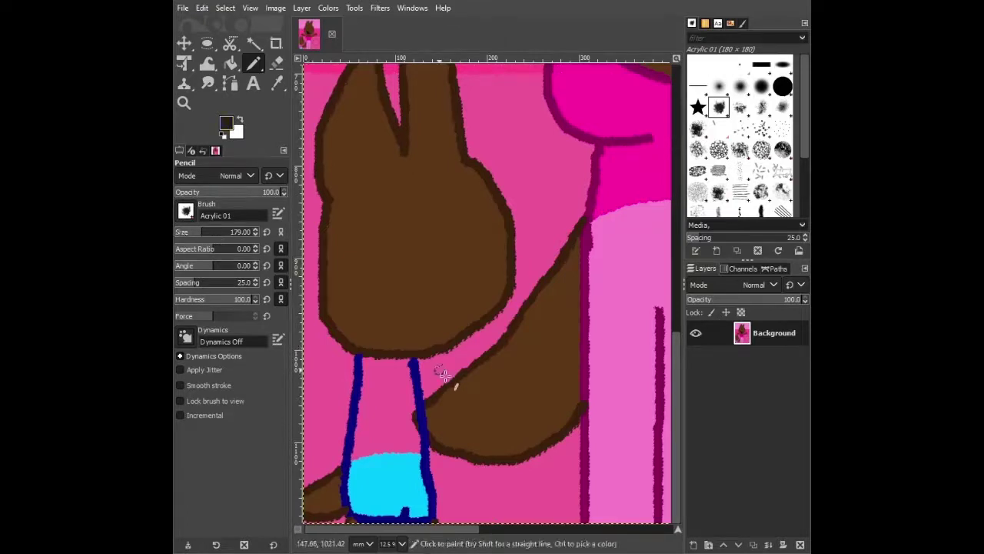
# - Pencil dark brown outlines for both arms of the small character and close the left arm's shoulder over the body's edge
pyautogui.moveTo(421, 376)
pyautogui.mouseDown()
pyautogui.moveTo(511, 509)
pyautogui.moveTo(485, 505)
pyautogui.moveTo(500, 524)
pyautogui.moveTo(473, 520)
pyautogui.mouseUp()
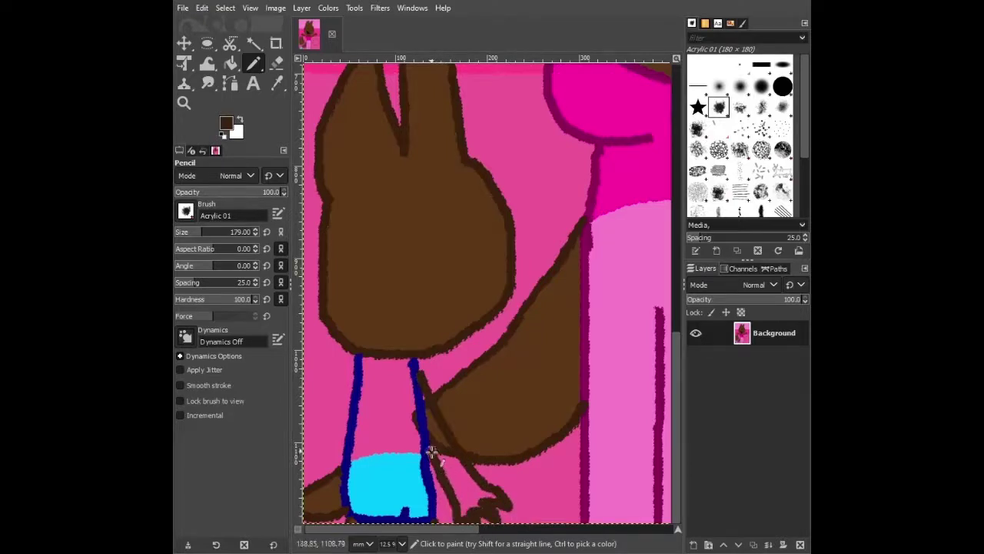
pyautogui.moveTo(355, 366)
pyautogui.mouseDown()
pyautogui.moveTo(300, 452)
pyautogui.moveTo(348, 446)
pyautogui.moveTo(304, 479)
pyautogui.mouseUp()
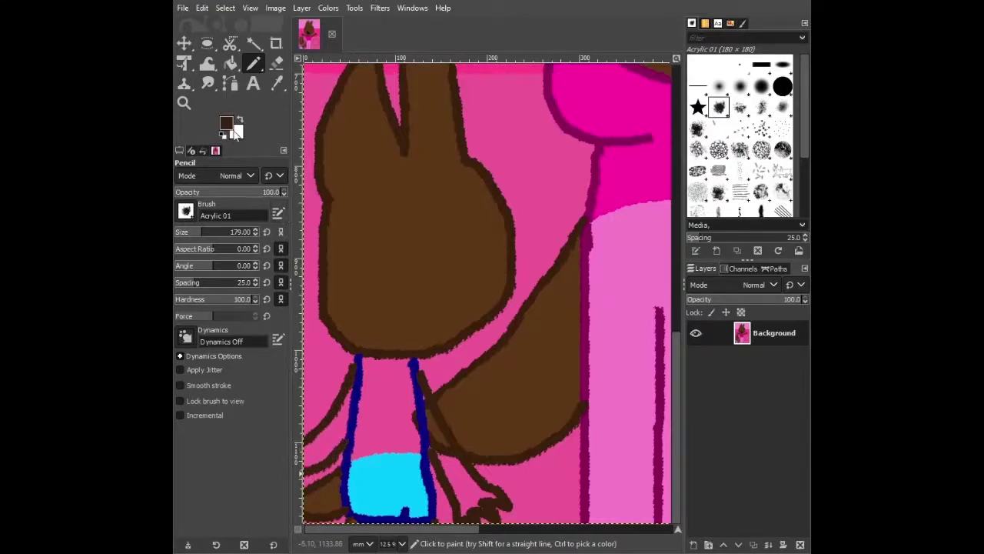
pyautogui.moveTo(355, 390)
pyautogui.mouseDown()
pyautogui.moveTo(353, 454)
pyautogui.moveTo(376, 384)
pyautogui.mouseUp()
pyautogui.keyDown('ctrl'); pyautogui.click(346, 442); pyautogui.keyUp('ctrl')
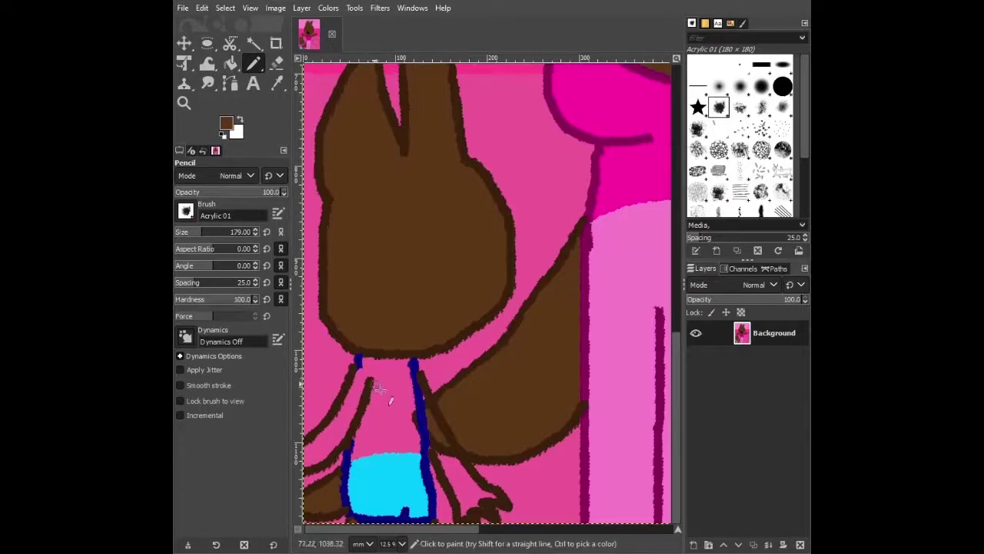
pyautogui.moveTo(377, 391); pyautogui.dragTo(359, 371)
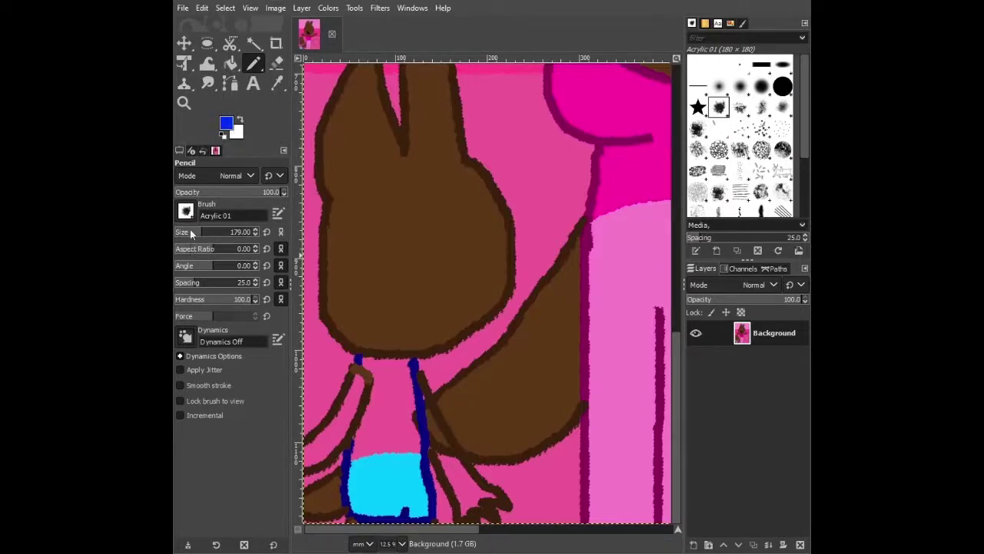
# - Bucket-fill the small character's upper body with bright blue and touch up its edges with the pencil
pyautogui.click(231, 64)
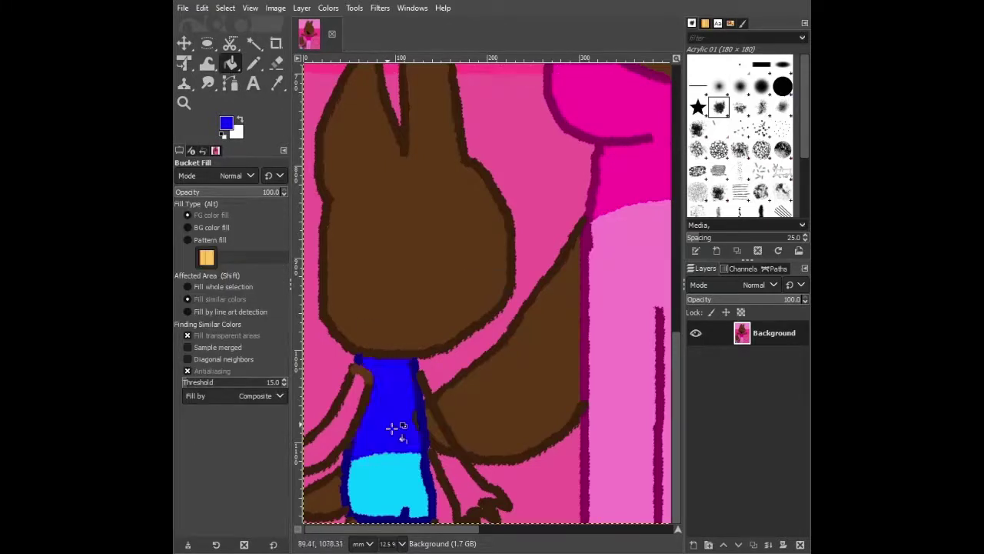
pyautogui.press('n')
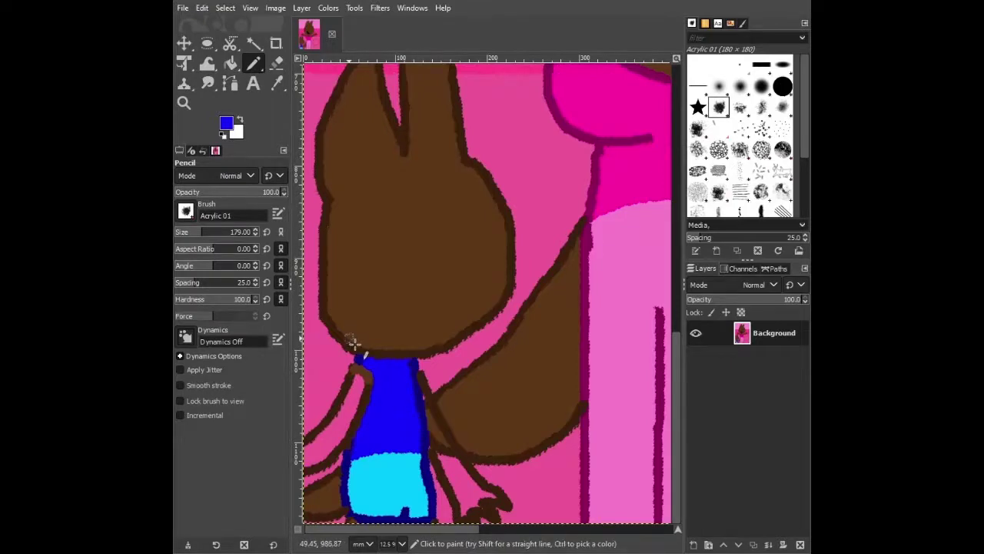
pyautogui.moveTo(352, 341)
pyautogui.mouseDown()
pyautogui.moveTo(409, 418)
pyautogui.moveTo(416, 386)
pyautogui.mouseUp()
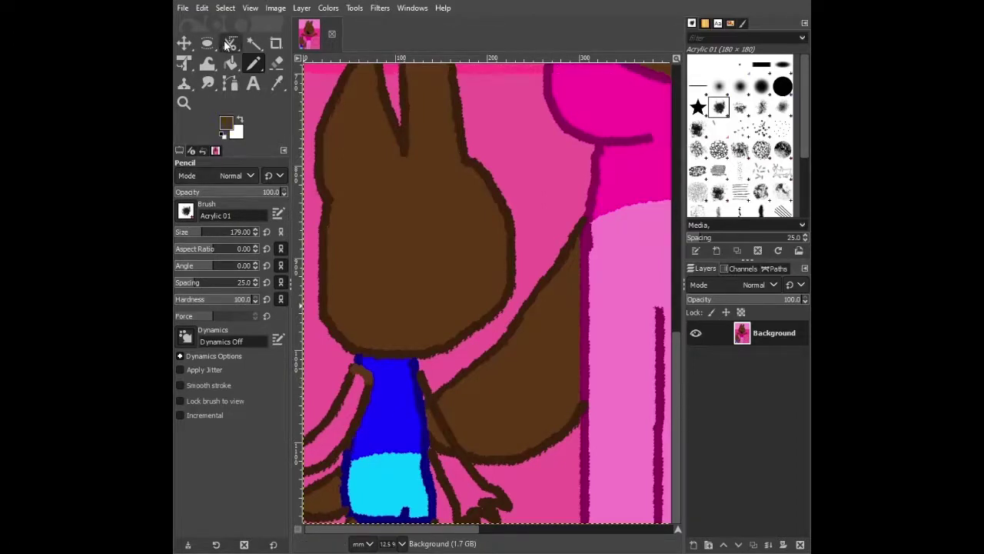
# - Fill both of the small character's arms with brown and redraw the right arm's inner outline and shoulder over the blue shirt
pyautogui.click(230, 63)
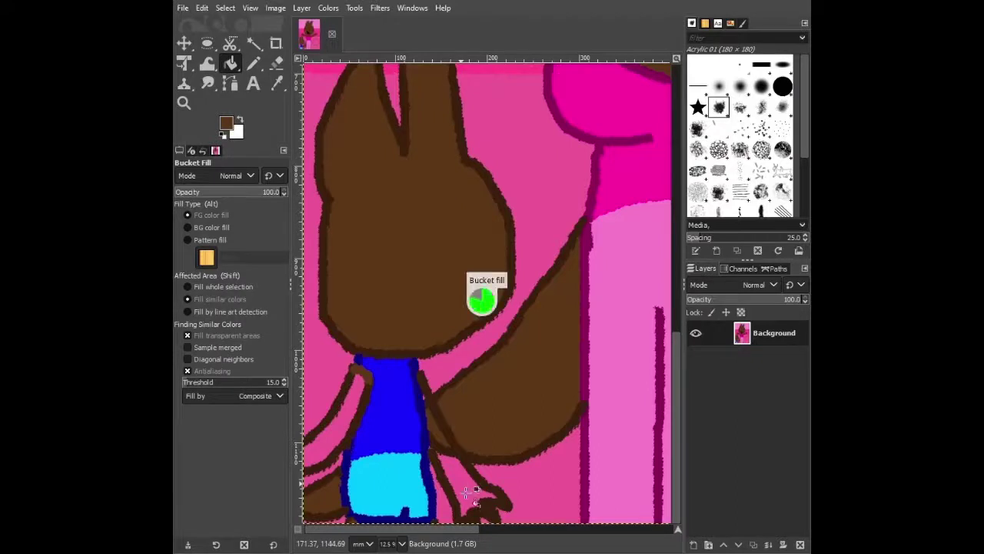
pyautogui.press('n')
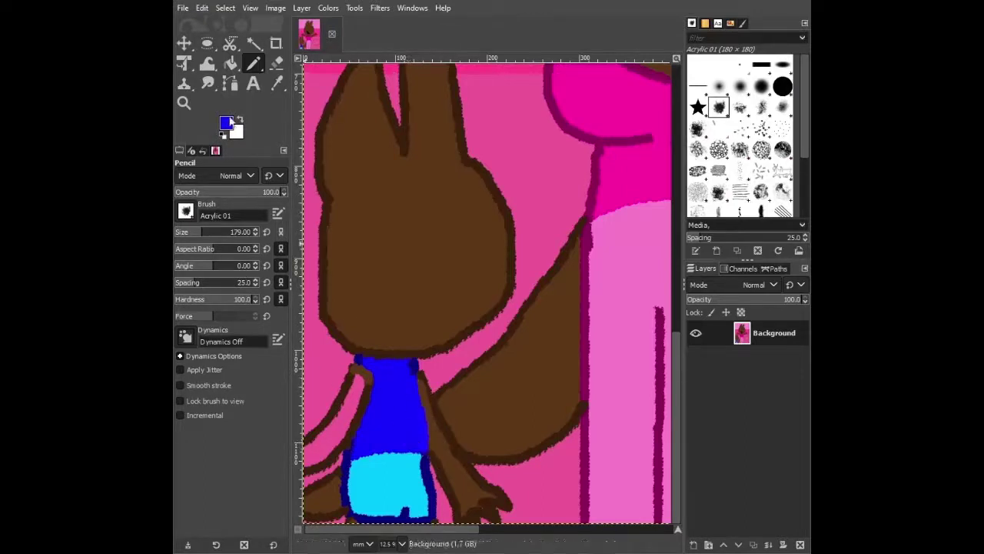
pyautogui.moveTo(439, 466); pyautogui.dragTo(412, 377)
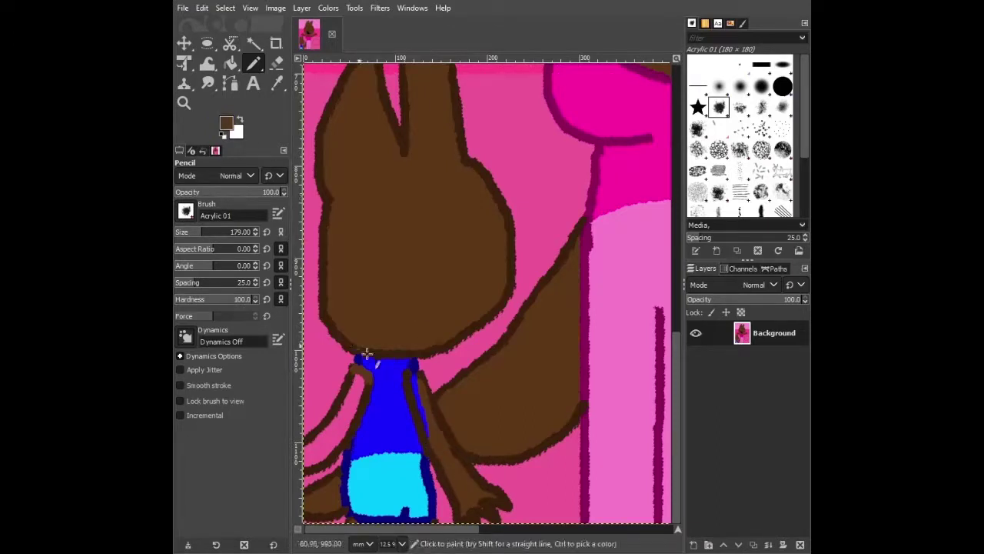
pyautogui.click(230, 64)
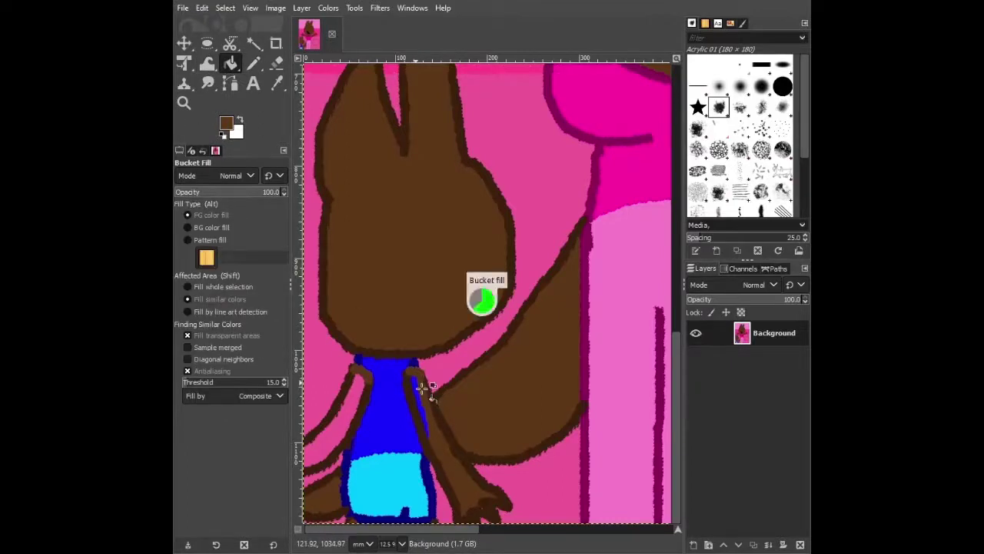
pyautogui.click(333, 452)
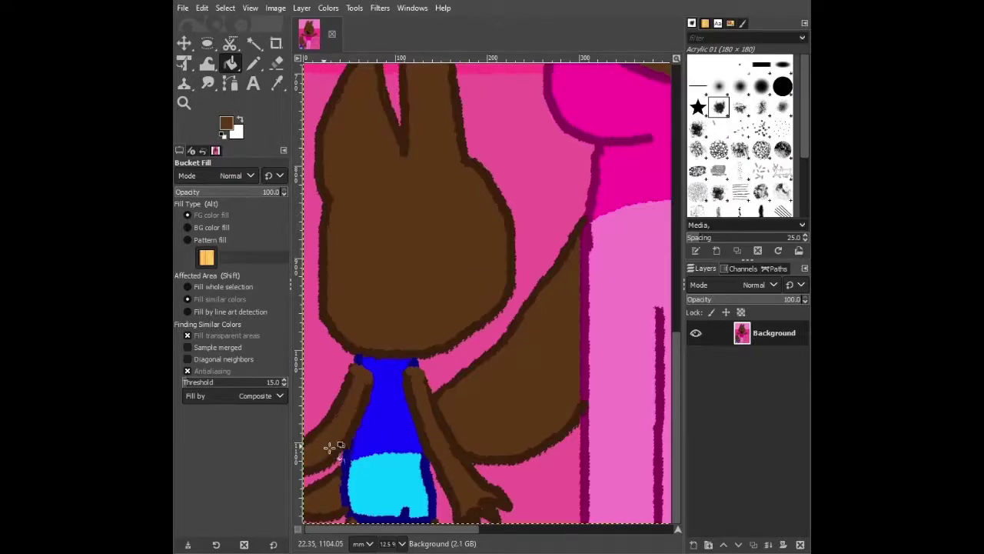
# - Paint a yellow circle on the small character's blue shirt and add a black smiley face inside it
pyautogui.click(254, 64)
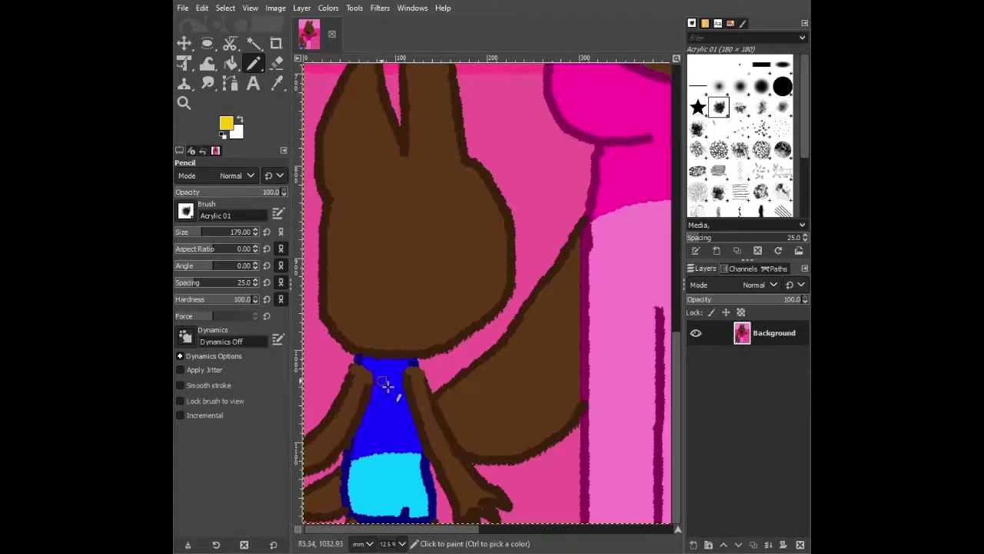
pyautogui.moveTo(386, 386)
pyautogui.mouseDown()
pyautogui.moveTo(381, 430)
pyautogui.moveTo(407, 392)
pyautogui.moveTo(384, 384)
pyautogui.moveTo(391, 407)
pyautogui.mouseUp()
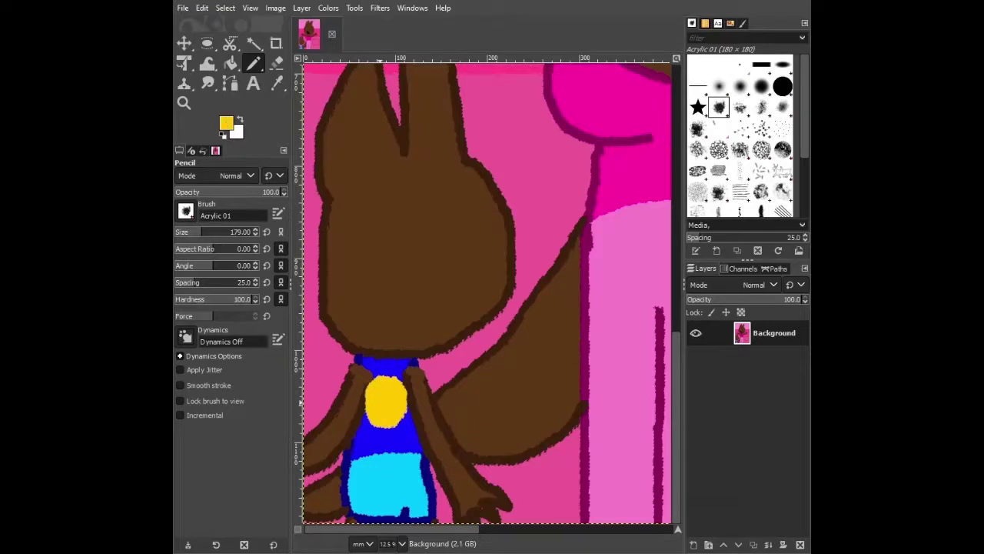
pyautogui.moveTo(376, 390)
pyautogui.mouseDown()
pyautogui.moveTo(397, 390)
pyautogui.moveTo(400, 416)
pyautogui.moveTo(392, 421)
pyautogui.moveTo(375, 407)
pyautogui.mouseUp()
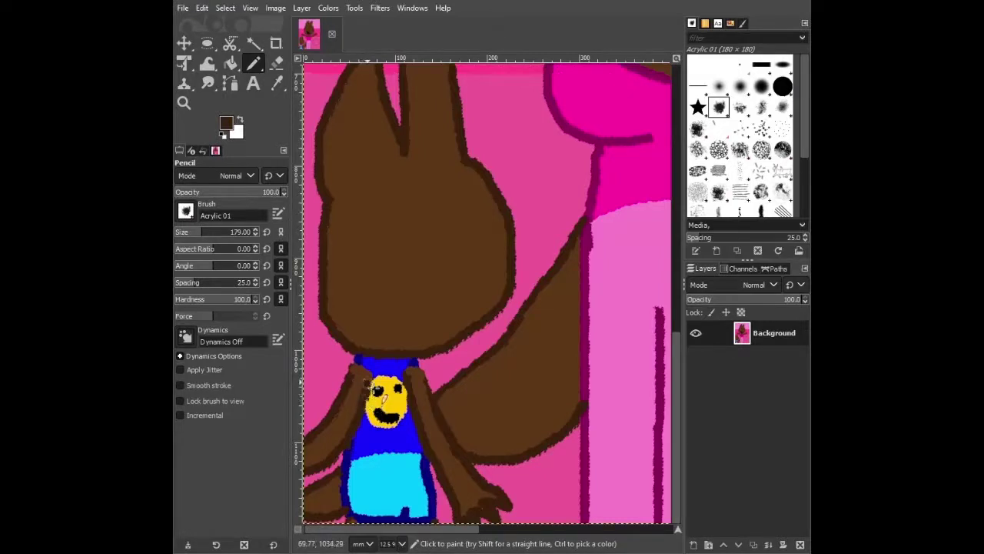
# - Pencil two tall off-white oval eyes on the small character's head, bucket-fill them and cover the unfilled spot
pyautogui.scroll(3, 511, 446)
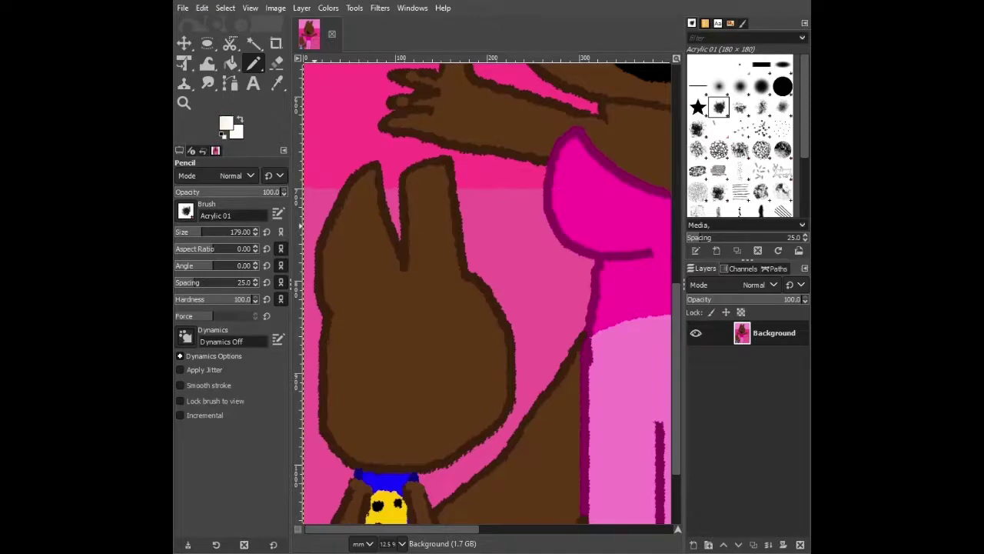
pyautogui.moveTo(352, 283)
pyautogui.mouseDown()
pyautogui.moveTo(421, 409)
pyautogui.moveTo(438, 343)
pyautogui.moveTo(410, 280)
pyautogui.moveTo(382, 272)
pyautogui.moveTo(356, 283)
pyautogui.mouseUp()
pyautogui.moveTo(429, 263)
pyautogui.mouseDown()
pyautogui.moveTo(451, 344)
pyautogui.moveTo(477, 387)
pyautogui.moveTo(501, 346)
pyautogui.moveTo(479, 283)
pyautogui.moveTo(429, 264)
pyautogui.mouseUp()
pyautogui.hotkey('shift', 'b')
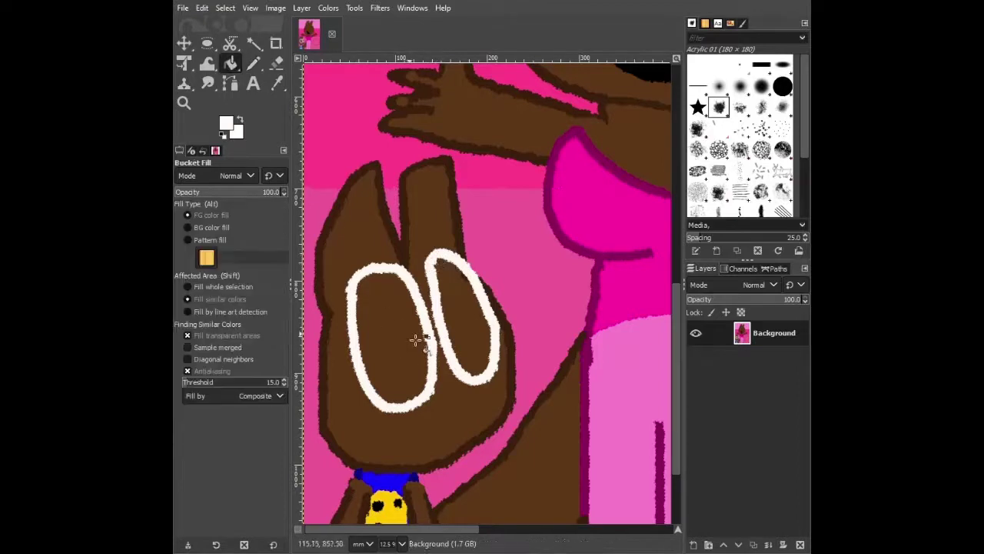
pyautogui.click(410, 332)
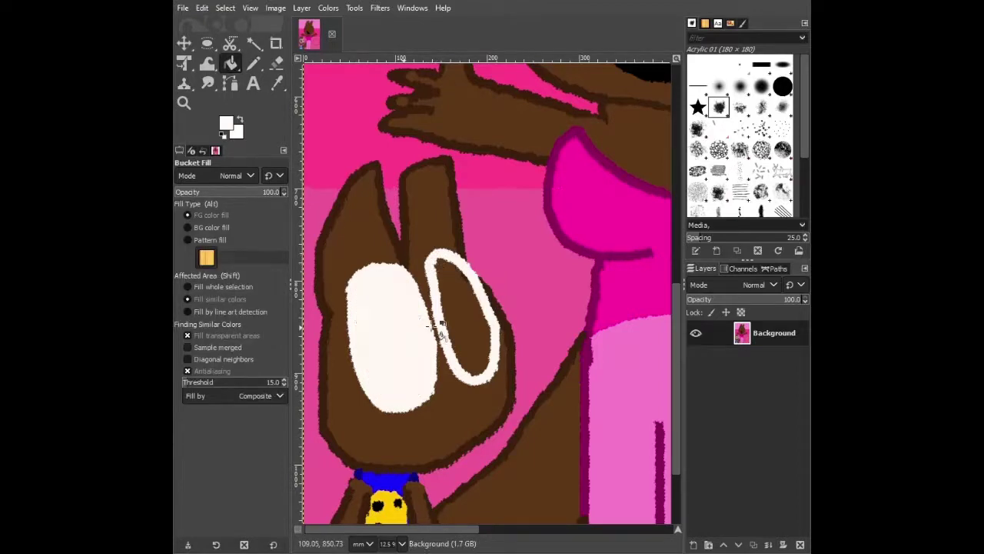
pyautogui.click(471, 315)
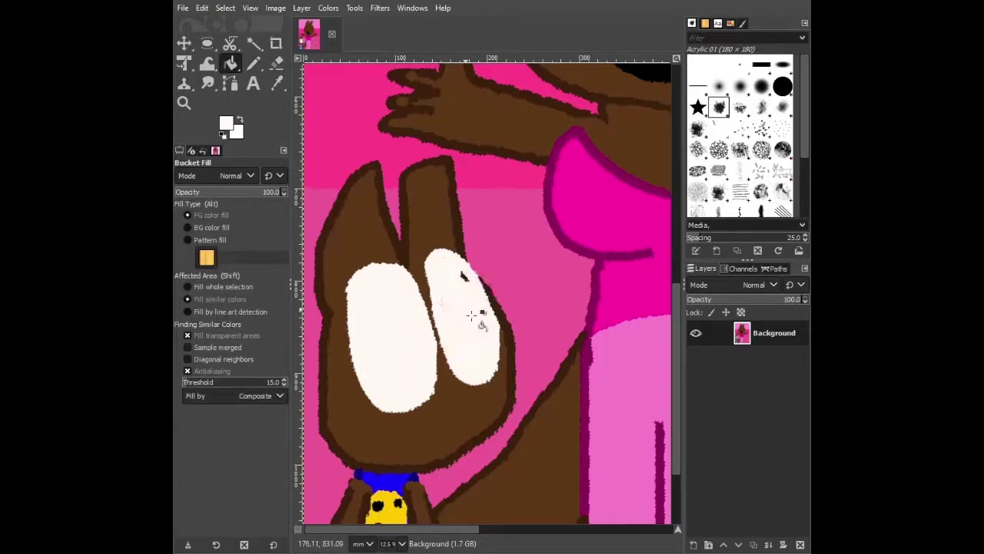
pyautogui.press('n')
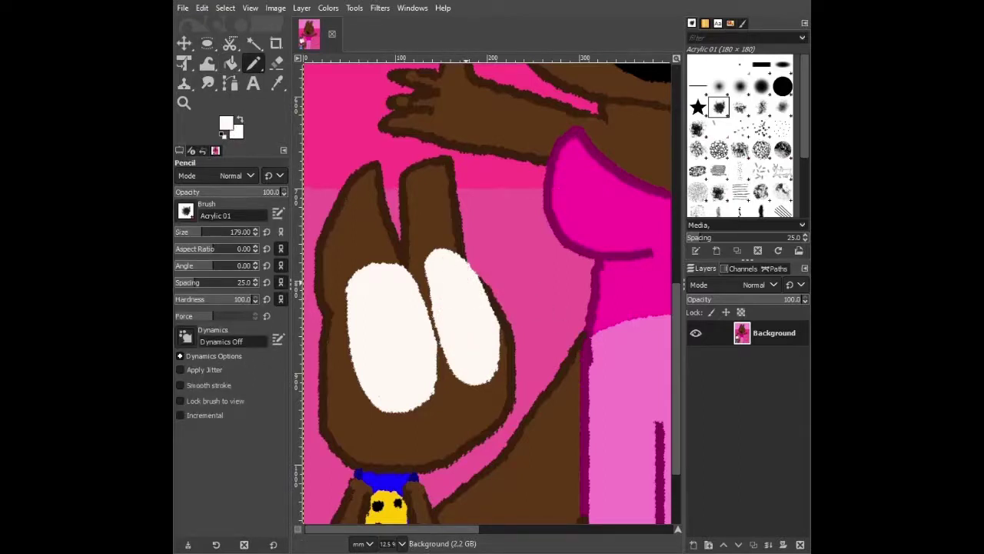
# - Refill both of the small character's eyes with pure white
pyautogui.hotkey('shift', 'b')
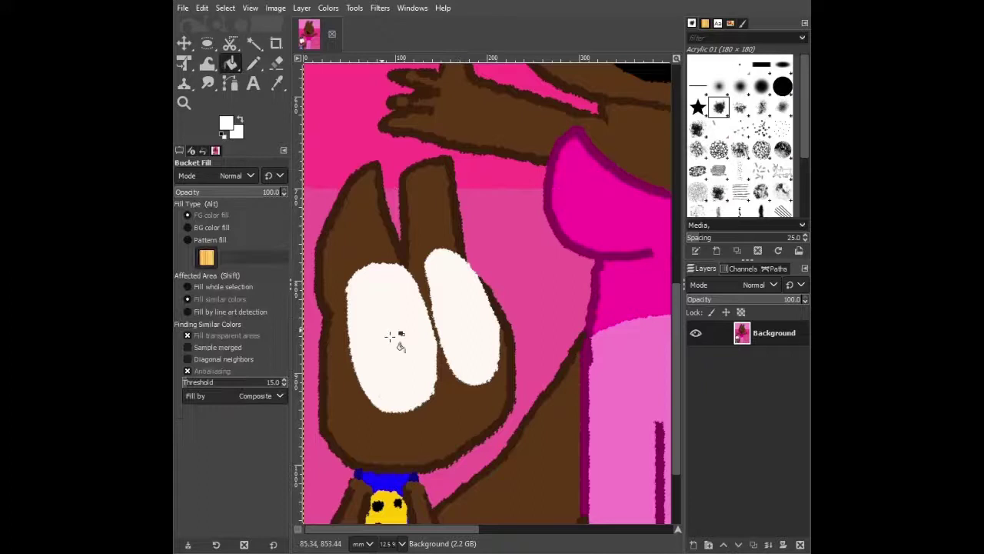
pyautogui.hotkey('shift', 'b')
pyautogui.click(475, 327)
# - Pencil a black dot nose and an open smile on the small character's face, and bucket-fill the mouth black
pyautogui.click(255, 64)
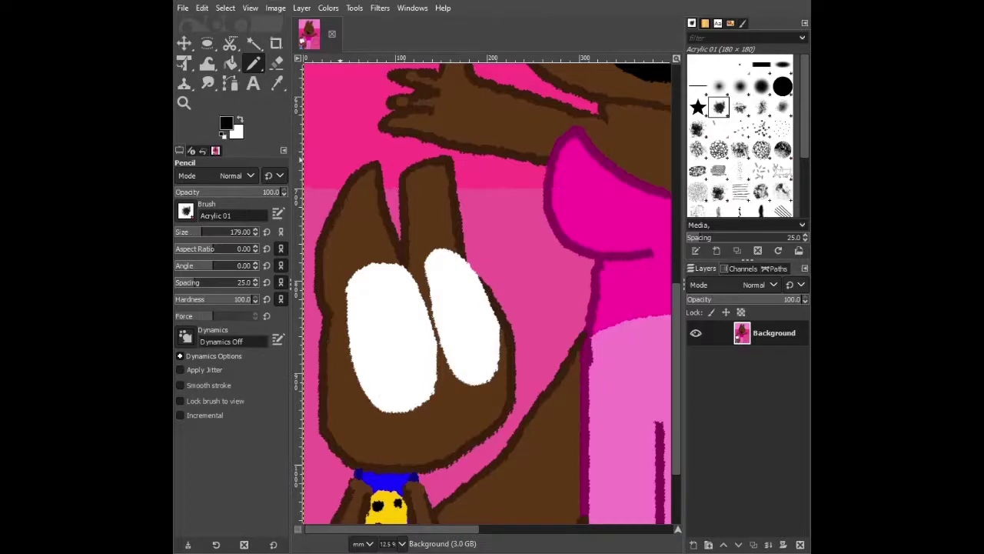
pyautogui.scroll(-3, 481, 336)
pyautogui.click(481, 285)
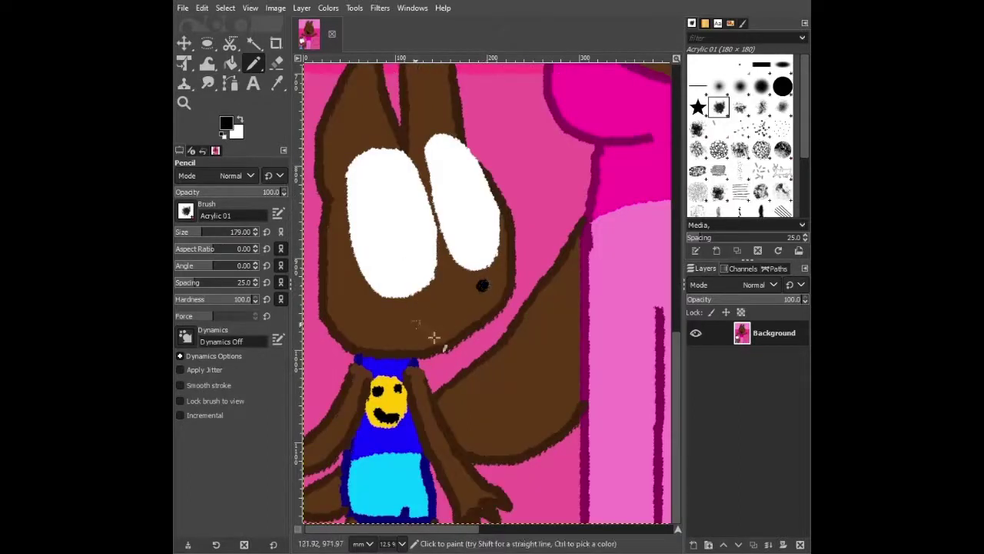
pyautogui.moveTo(433, 337)
pyautogui.mouseDown()
pyautogui.moveTo(371, 311)
pyautogui.moveTo(418, 350)
pyautogui.moveTo(427, 342)
pyautogui.mouseUp()
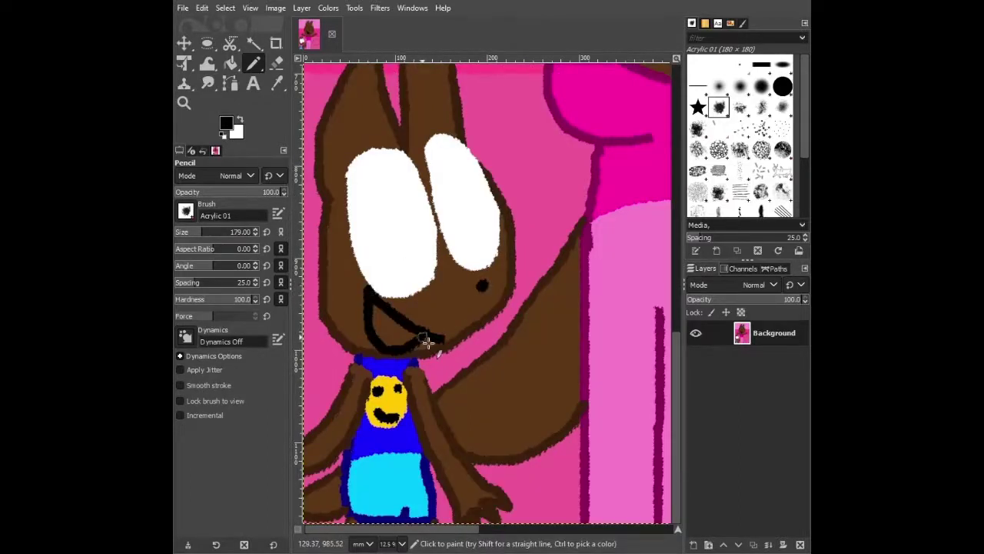
pyautogui.hotkey('shift', 'b')
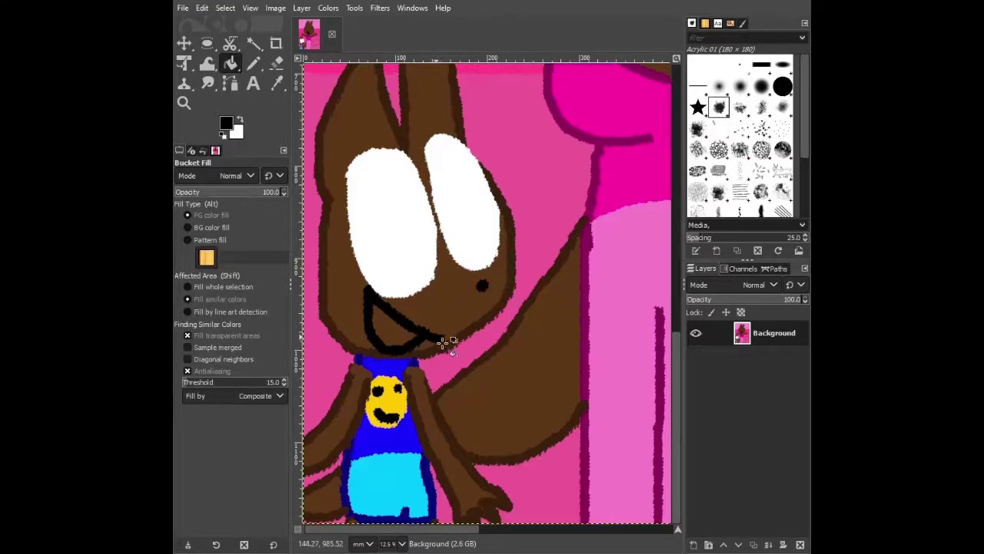
pyautogui.hotkey('shift', 'b')
pyautogui.click(399, 332)
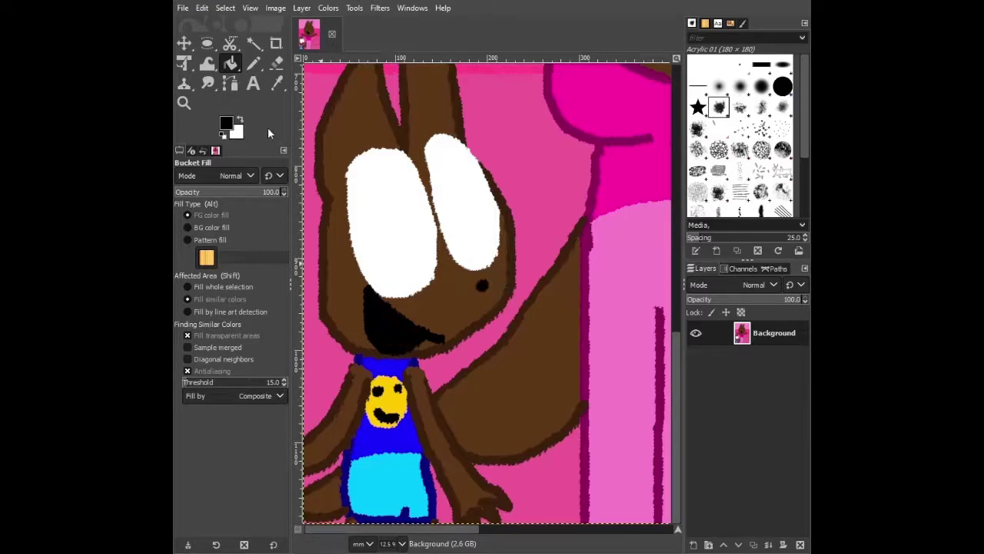
# - Pencil yellow strokes onto the upper part of both of the small character's white eyes
pyautogui.click(255, 64)
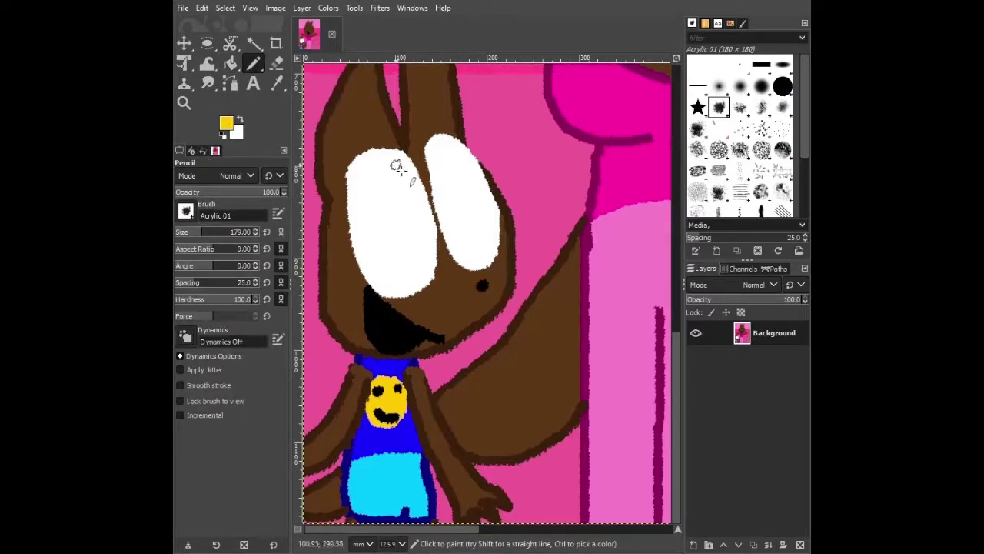
pyautogui.moveTo(395, 165)
pyautogui.mouseDown()
pyautogui.moveTo(395, 199)
pyautogui.moveTo(410, 229)
pyautogui.moveTo(423, 193)
pyautogui.moveTo(409, 164)
pyautogui.moveTo(397, 170)
pyautogui.moveTo(403, 215)
pyautogui.moveTo(415, 225)
pyautogui.moveTo(409, 168)
pyautogui.moveTo(408, 210)
pyautogui.moveTo(407, 177)
pyautogui.moveTo(409, 215)
pyautogui.mouseUp()
pyautogui.moveTo(455, 158)
pyautogui.mouseDown()
pyautogui.moveTo(460, 189)
pyautogui.moveTo(479, 202)
pyautogui.moveTo(478, 166)
pyautogui.moveTo(462, 141)
pyautogui.moveTo(454, 153)
pyautogui.moveTo(470, 197)
pyautogui.moveTo(466, 171)
pyautogui.mouseUp()
# - Pencil two dark brown ears on top of the round head outline of the second small character
pyautogui.moveTo(461, 528); pyautogui.dragTo(656, 536)
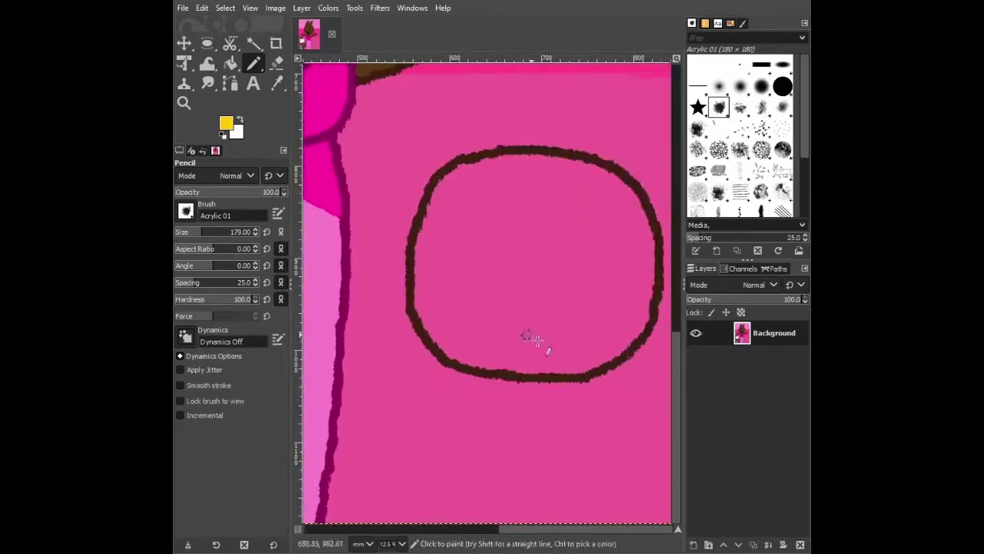
pyautogui.scroll(3, 629, 316)
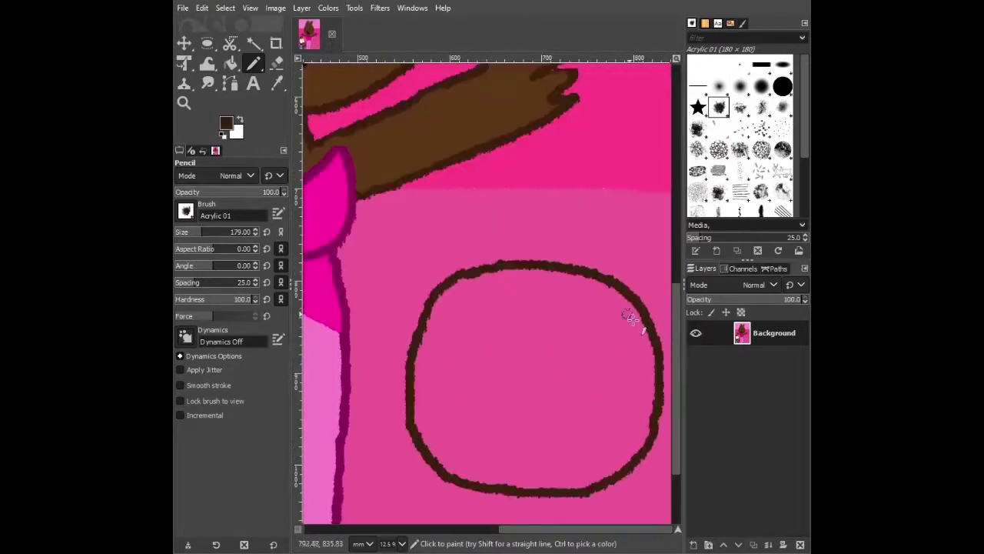
pyautogui.moveTo(621, 282)
pyautogui.mouseDown()
pyautogui.moveTo(616, 214)
pyautogui.moveTo(589, 177)
pyautogui.moveTo(554, 166)
pyautogui.moveTo(547, 268)
pyautogui.moveTo(538, 211)
pyautogui.moveTo(513, 171)
pyautogui.moveTo(474, 160)
pyautogui.moveTo(460, 283)
pyautogui.mouseUp()
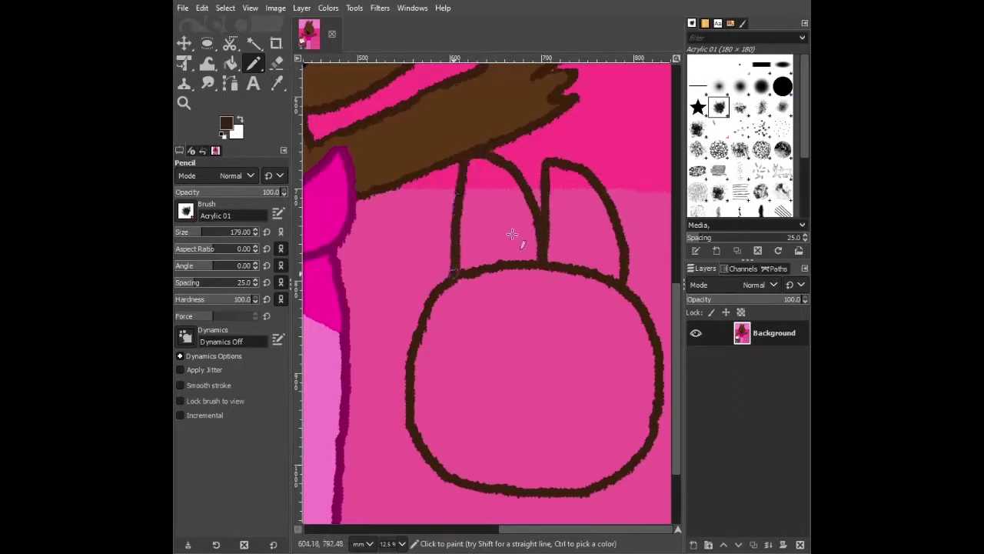
# - Pencil the second small character's body below its head in dark magenta, with a rounded base and lines flaring out from both sides
pyautogui.scroll(-3, 653, 308)
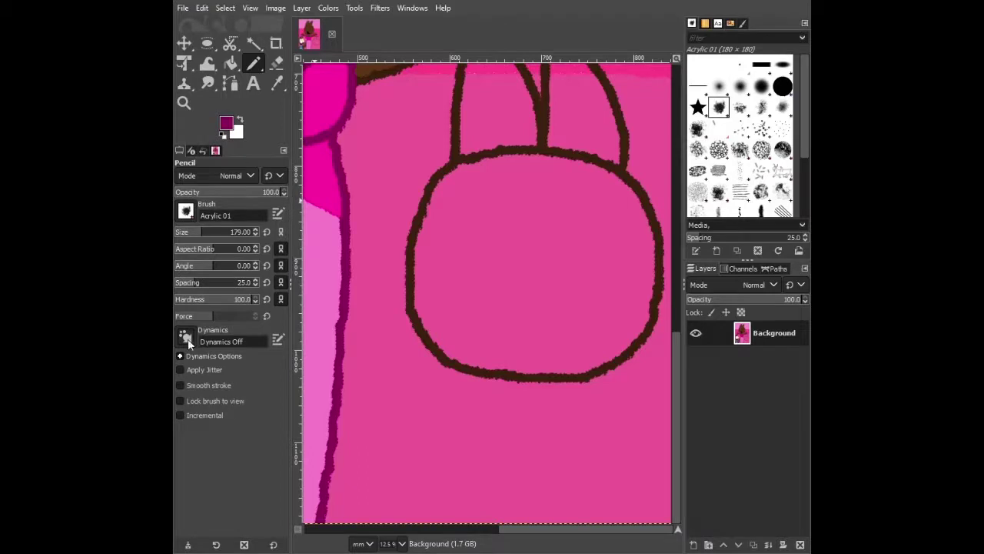
pyautogui.moveTo(587, 386)
pyautogui.mouseDown()
pyautogui.moveTo(595, 503)
pyautogui.moveTo(562, 519)
pyautogui.moveTo(535, 513)
pyautogui.moveTo(510, 481)
pyautogui.moveTo(524, 381)
pyautogui.mouseUp()
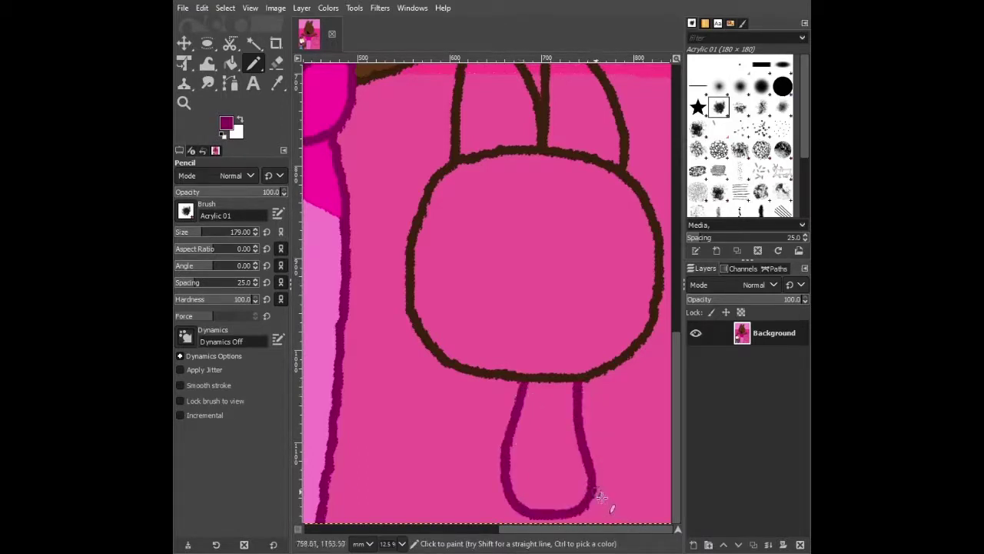
pyautogui.moveTo(594, 485); pyautogui.dragTo(628, 526)
pyautogui.moveTo(486, 519); pyautogui.dragTo(507, 481)
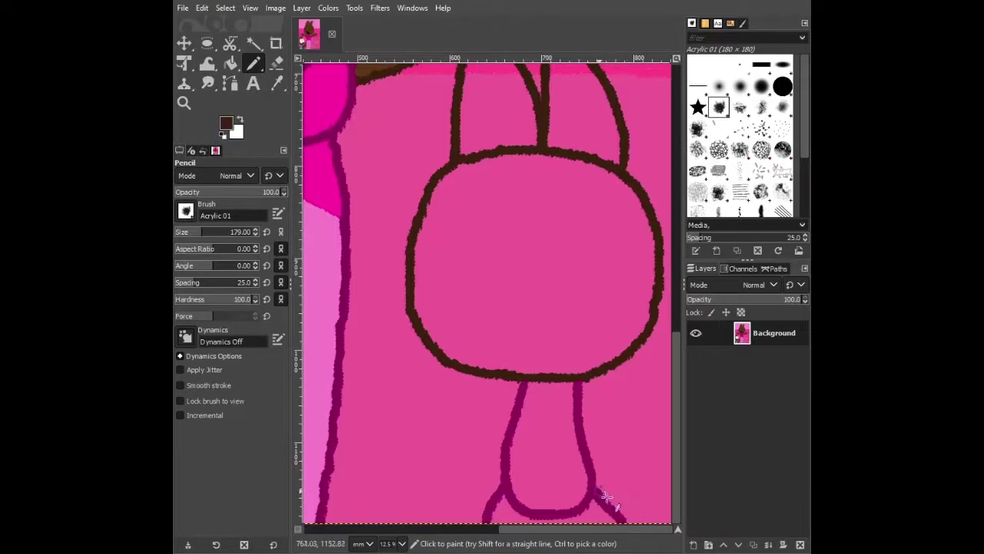
# - Pencil a dark brown tail beside the second small character's body and paint out the body's curved base with background pink
pyautogui.moveTo(597, 489)
pyautogui.mouseDown()
pyautogui.moveTo(667, 506)
pyautogui.moveTo(636, 522)
pyautogui.mouseUp()
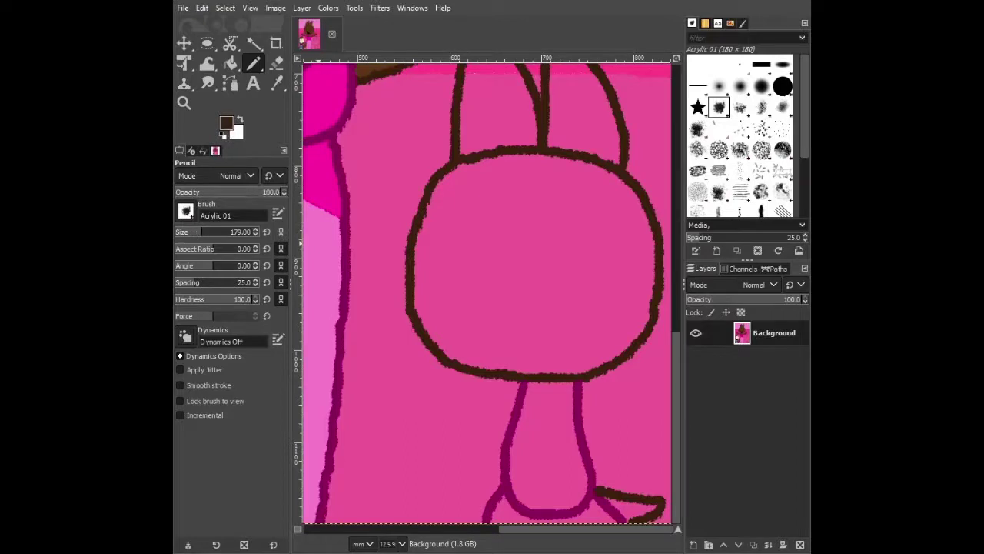
pyautogui.keyDown('ctrl'); pyautogui.click(527, 468); pyautogui.keyUp('ctrl')
pyautogui.moveTo(548, 509)
pyautogui.mouseDown()
pyautogui.moveTo(569, 523)
pyautogui.moveTo(593, 500)
pyautogui.moveTo(549, 526)
pyautogui.moveTo(535, 507)
pyautogui.moveTo(511, 515)
pyautogui.moveTo(510, 486)
pyautogui.mouseUp()
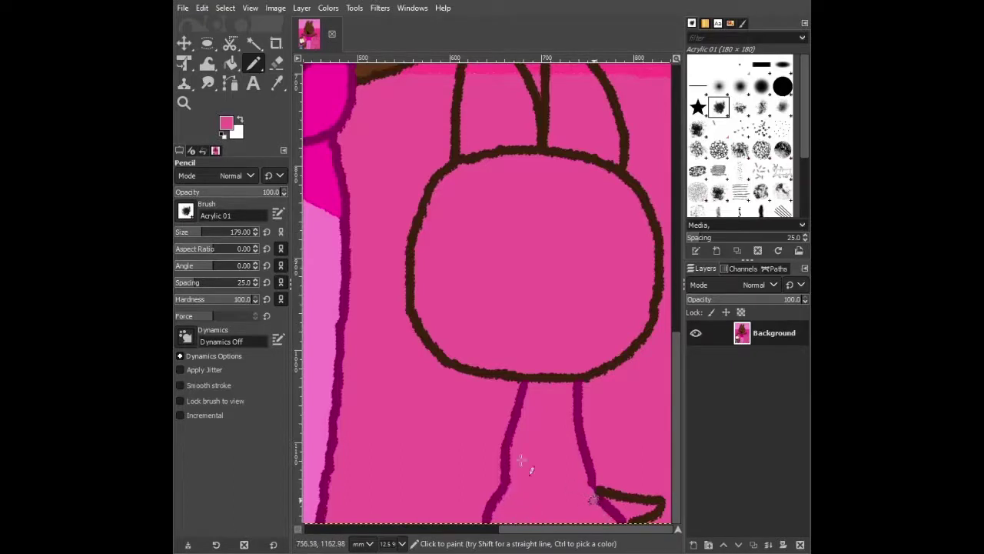
# - Undo the last paint-out on the second small character and cover the body's curved base with background pink again
pyautogui.click(202, 8)
pyautogui.click(210, 28)
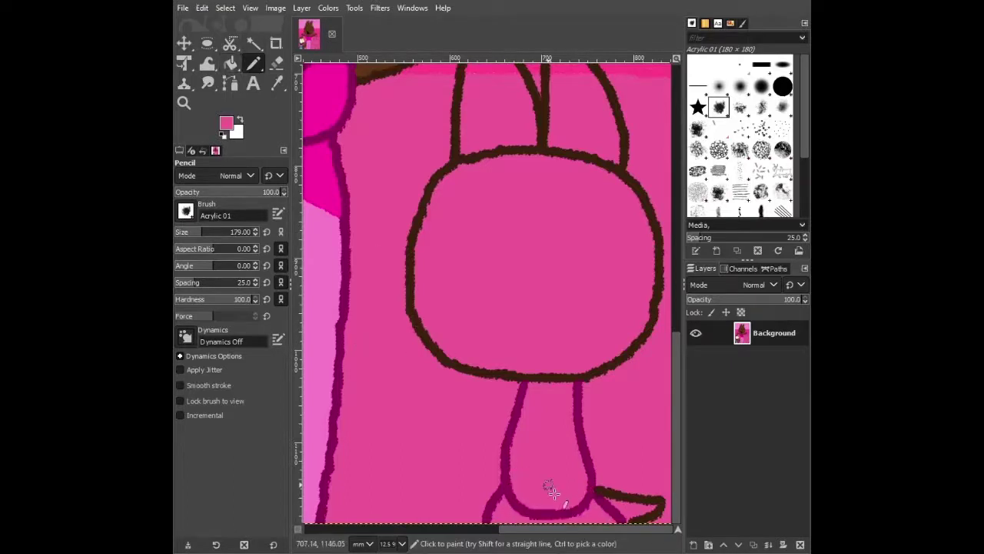
pyautogui.moveTo(553, 531)
pyautogui.mouseDown()
pyautogui.moveTo(579, 511)
pyautogui.moveTo(581, 529)
pyautogui.moveTo(590, 495)
pyautogui.moveTo(540, 510)
pyautogui.moveTo(527, 530)
pyautogui.moveTo(513, 493)
pyautogui.mouseUp()
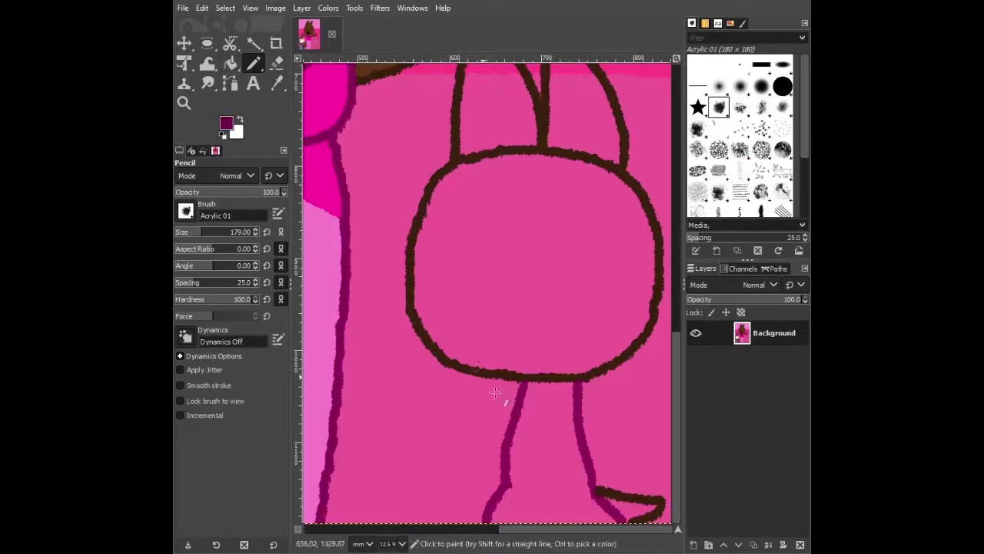
# - Pencil a dark purple waistline across the second small character's body, fill the flared part below it, and touch up its edges
pyautogui.moveTo(507, 484); pyautogui.dragTo(586, 492)
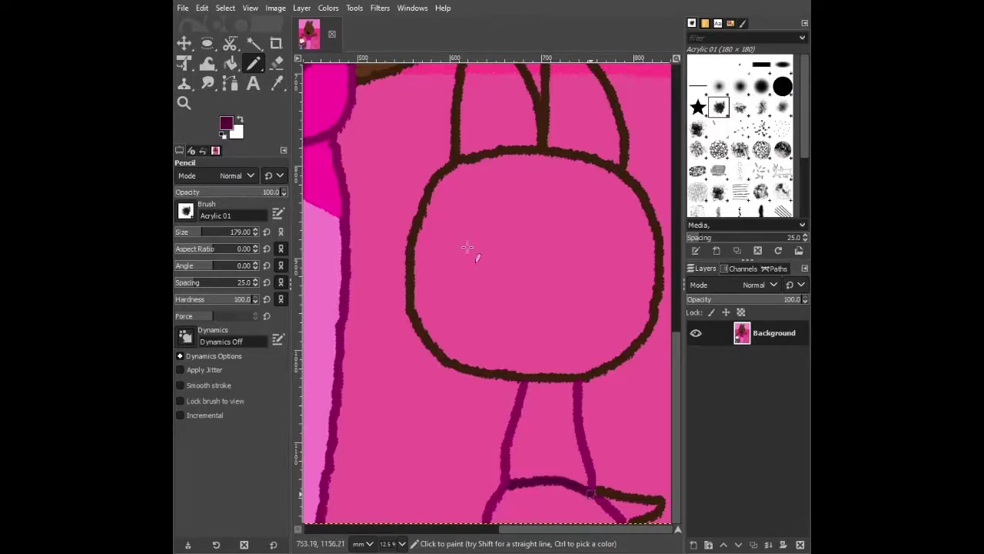
pyautogui.hotkey('shift', 'b')
pyautogui.click(546, 513)
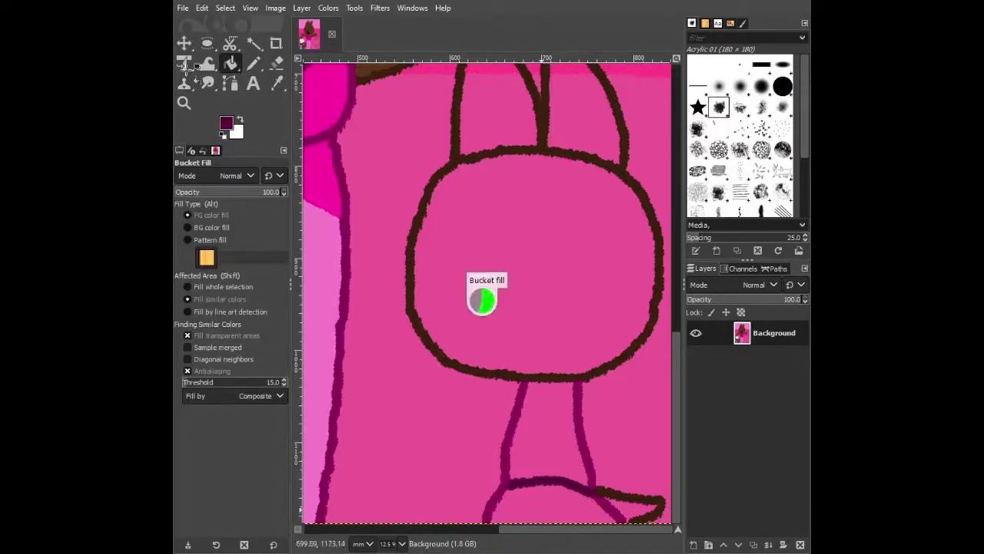
pyautogui.click(254, 63)
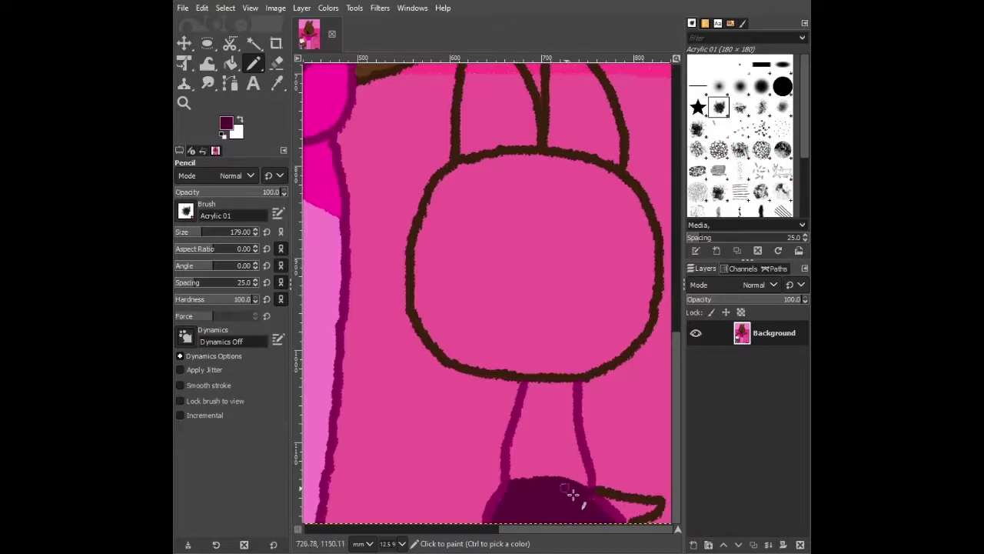
pyautogui.moveTo(593, 501); pyautogui.dragTo(531, 519)
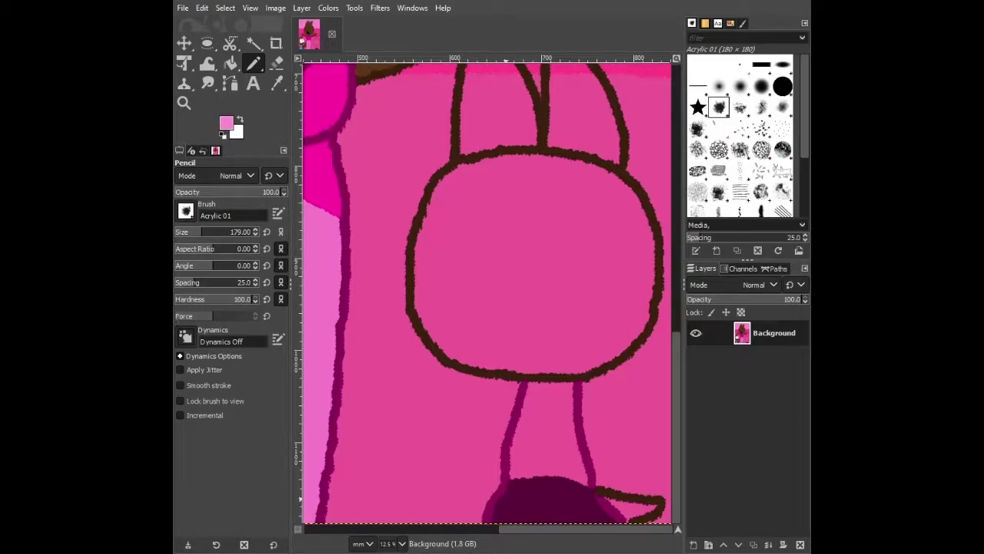
# - Fill the second small character's upper body with light pink and pencil a solid red heart on it
pyautogui.hotkey('shift', 'b')
pyautogui.click(552, 432)
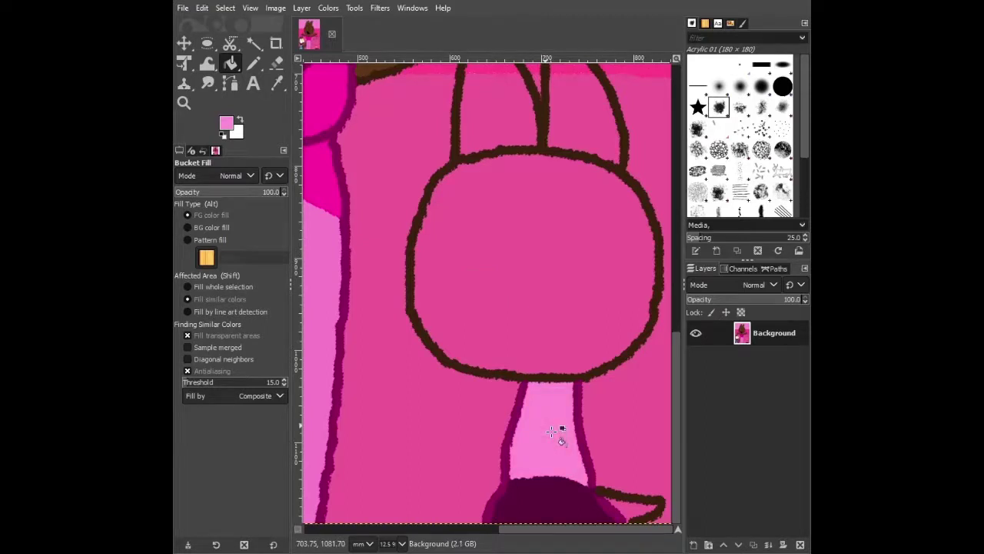
pyautogui.press('n')
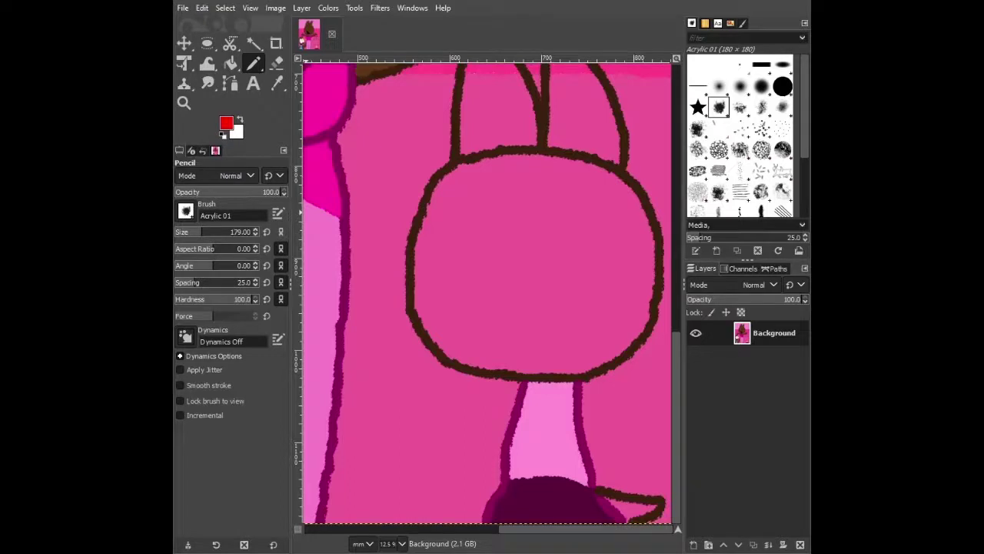
pyautogui.moveTo(543, 408)
pyautogui.mouseDown()
pyautogui.moveTo(525, 442)
pyautogui.moveTo(537, 463)
pyautogui.moveTo(546, 414)
pyautogui.mouseUp()
pyautogui.hotkey('shift', 'b')
pyautogui.click(555, 427)
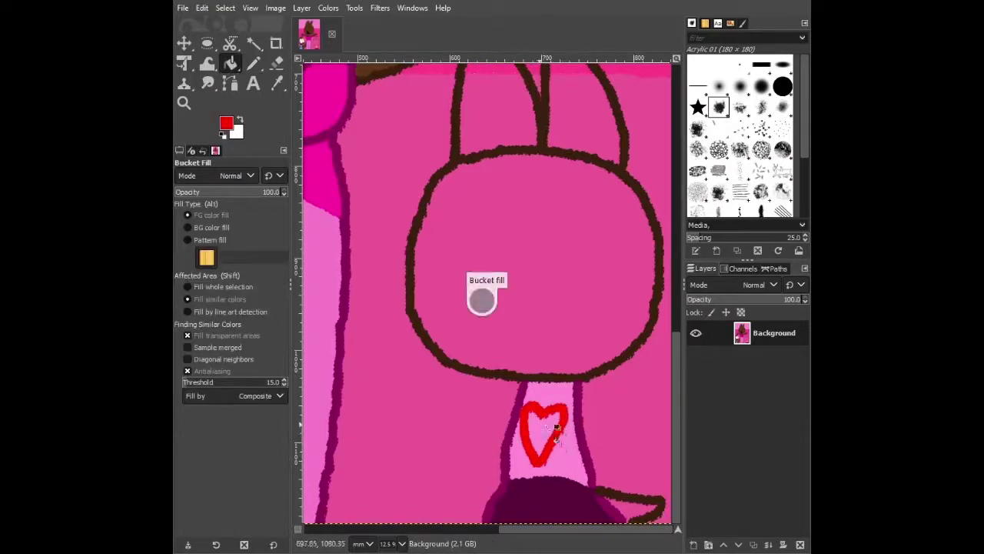
pyautogui.press('n')
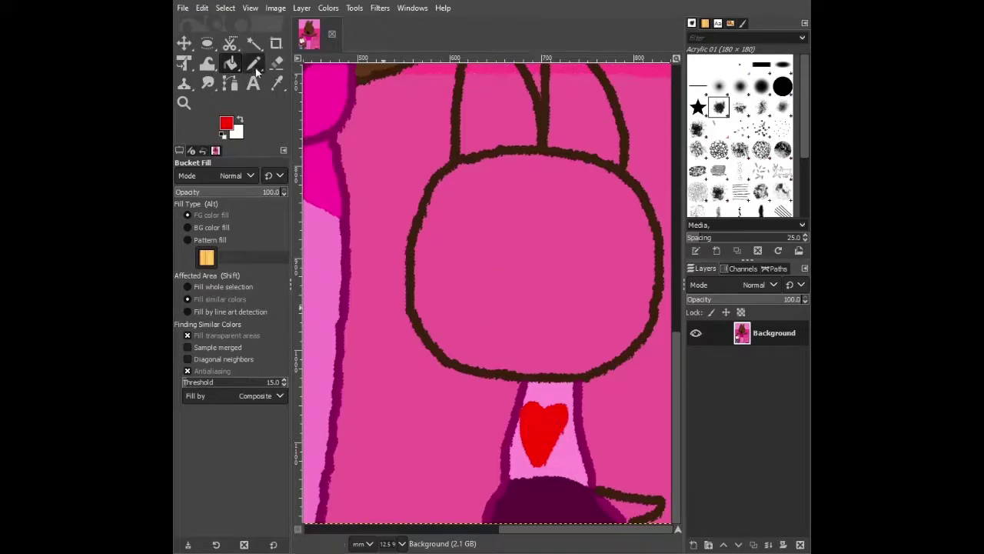
pyautogui.moveTo(535, 415)
pyautogui.mouseDown()
pyautogui.moveTo(536, 450)
pyautogui.moveTo(531, 439)
pyautogui.moveTo(540, 439)
pyautogui.mouseUp()
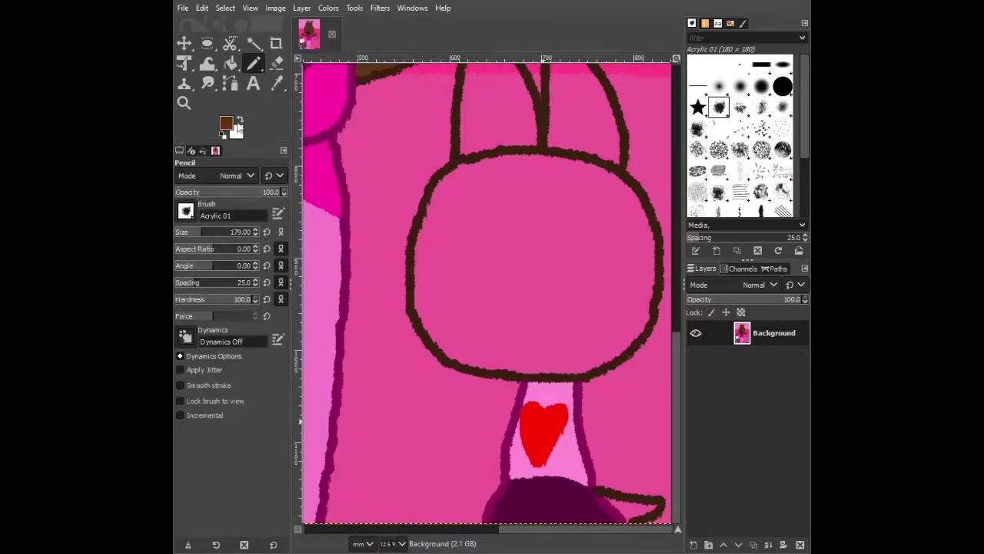
# - Fill the second small character's tail, both ears including their upper portions, and round head with medium brown
pyautogui.hotkey('shift', 'b')
pyautogui.click(635, 510)
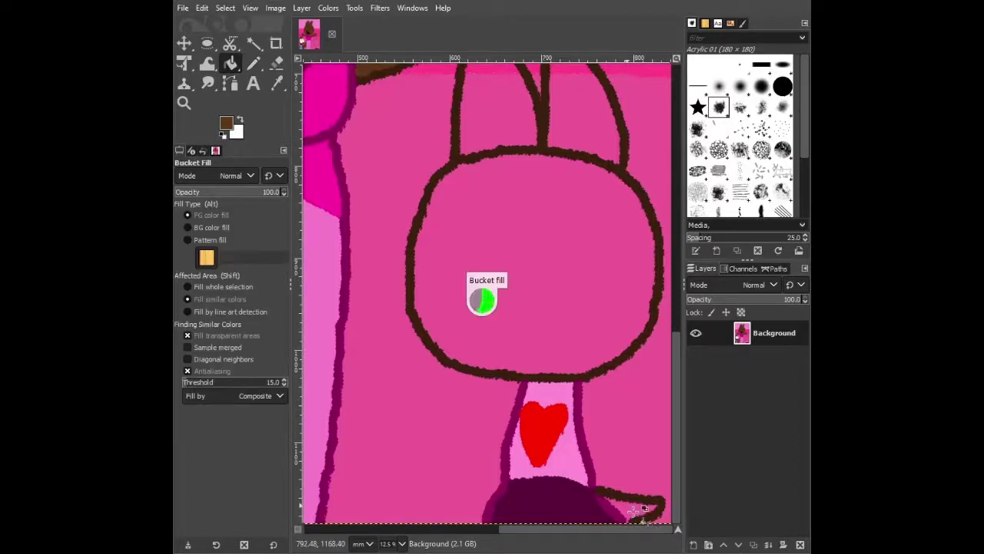
pyautogui.scroll(5, 507, 358)
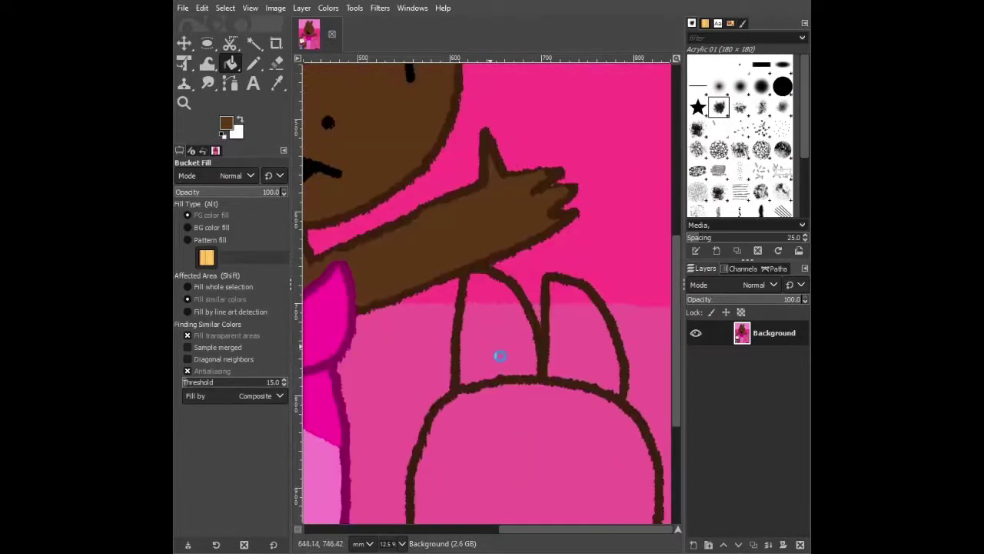
pyautogui.click(498, 353)
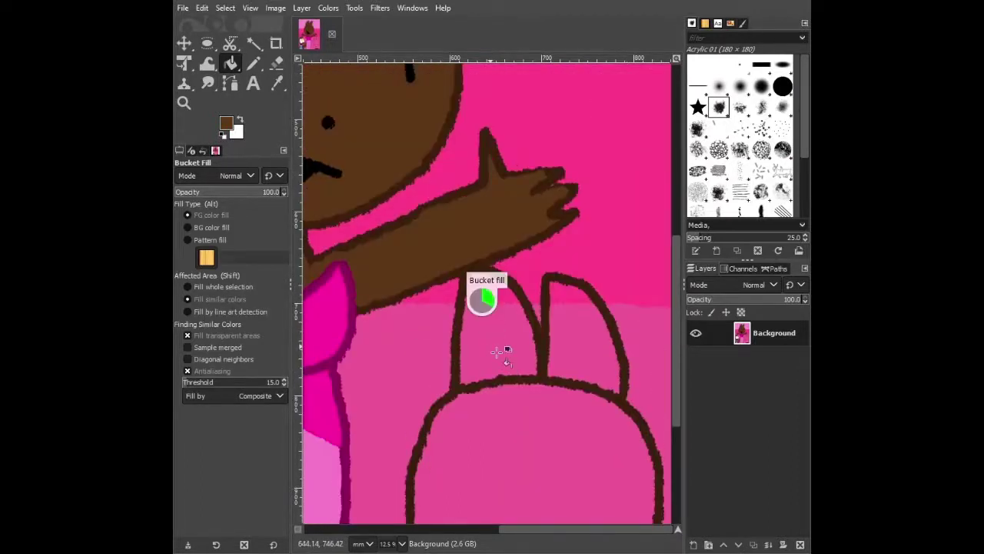
pyautogui.click(573, 361)
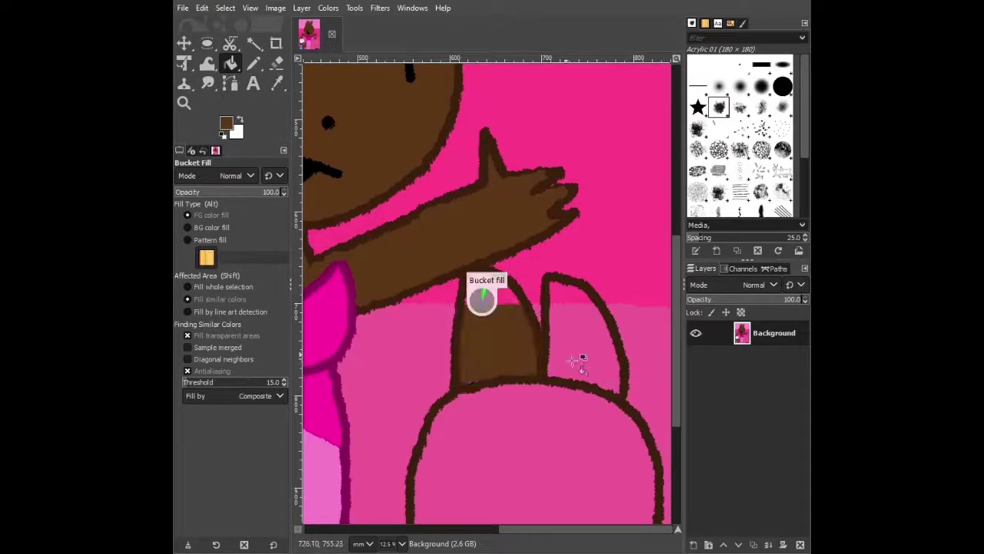
pyautogui.click(573, 297)
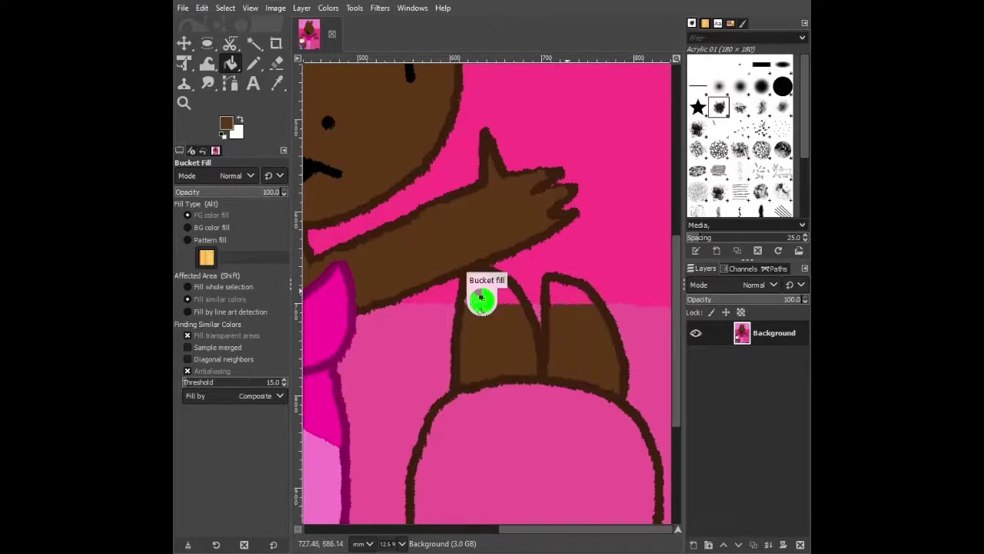
pyautogui.click(490, 299)
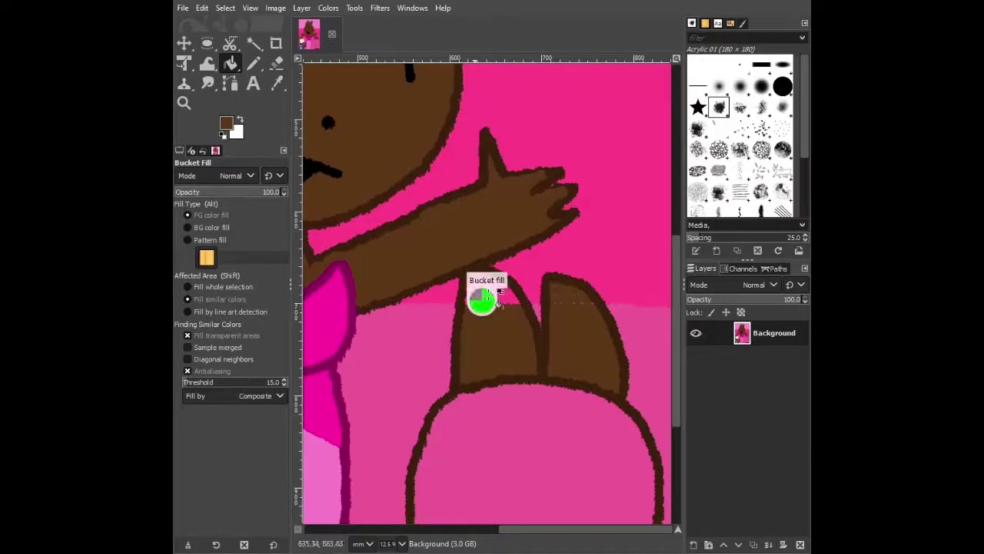
pyautogui.click(527, 450)
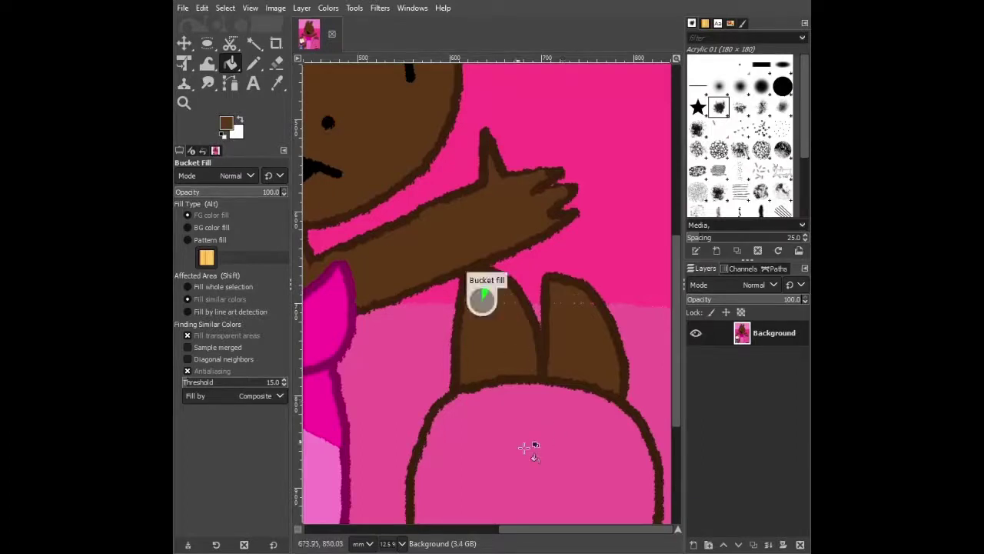
# - Paint out the head outline at the base of both ears with the brown fill colour to merge ears and head
pyautogui.click(261, 67)
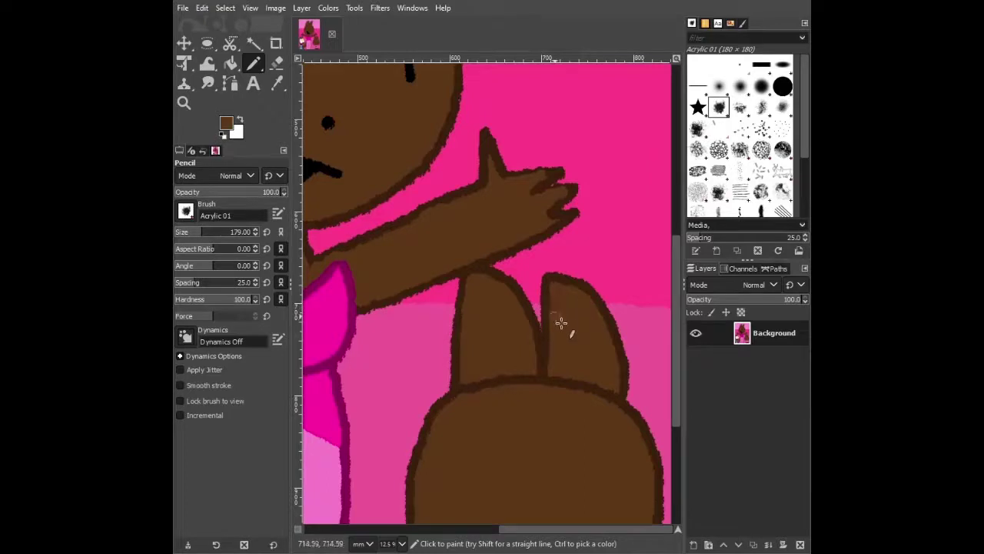
pyautogui.scroll(-5, 489, 331)
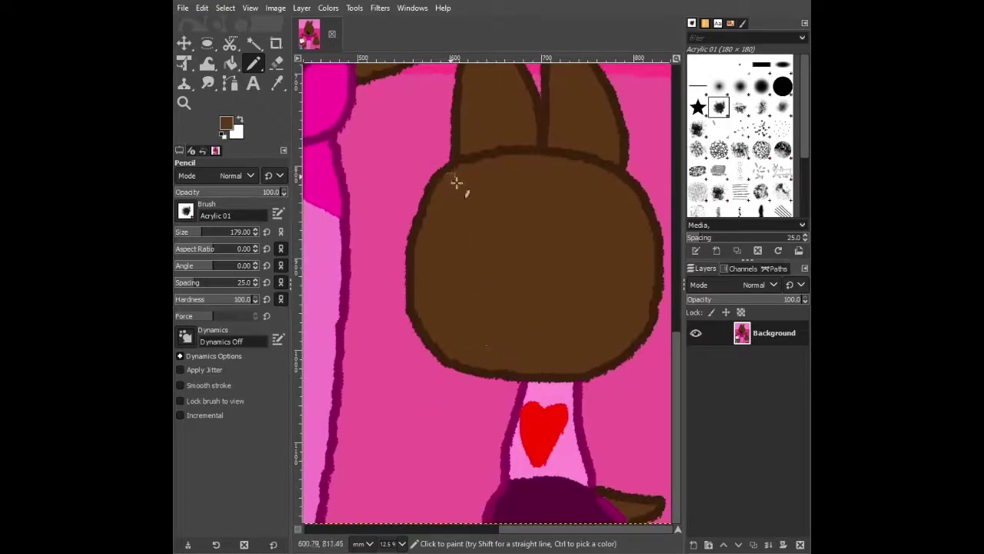
pyautogui.scroll(3, 477, 325)
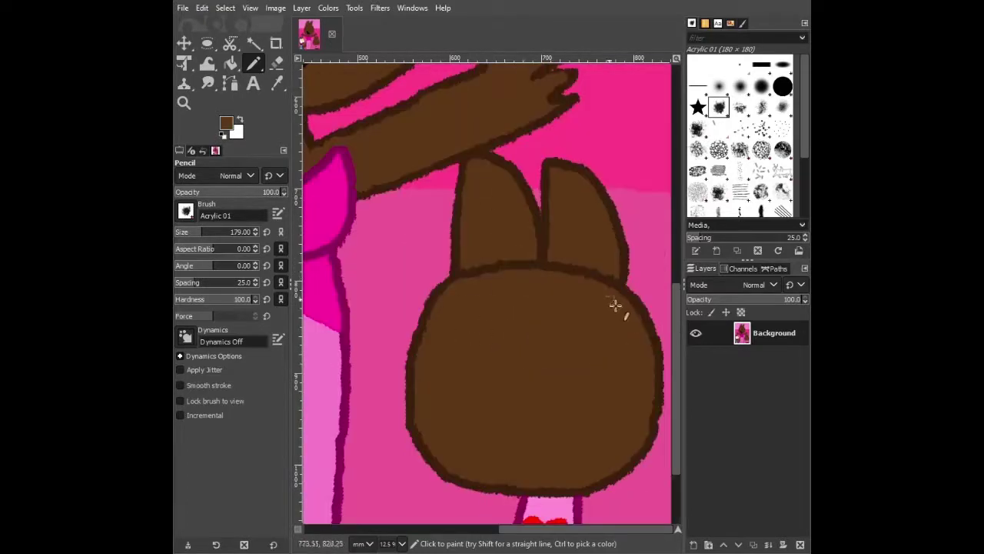
pyautogui.moveTo(485, 257)
pyautogui.mouseDown()
pyautogui.moveTo(510, 291)
pyautogui.moveTo(505, 263)
pyautogui.moveTo(494, 282)
pyautogui.moveTo(486, 259)
pyautogui.moveTo(480, 290)
pyautogui.moveTo(473, 273)
pyautogui.moveTo(470, 283)
pyautogui.moveTo(527, 280)
pyautogui.moveTo(537, 258)
pyautogui.moveTo(537, 276)
pyautogui.moveTo(573, 251)
pyautogui.moveTo(578, 293)
pyautogui.moveTo(585, 254)
pyautogui.moveTo(591, 271)
pyautogui.moveTo(602, 264)
pyautogui.moveTo(619, 284)
pyautogui.moveTo(593, 266)
pyautogui.moveTo(560, 274)
pyautogui.mouseUp()
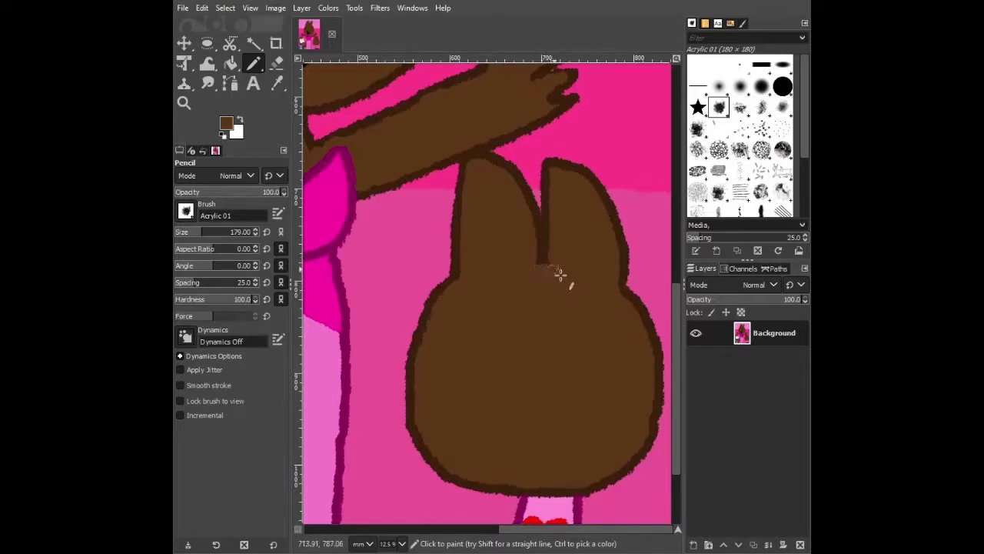
# - Pencil dark brown outlines of two arms with fingered hands reaching out from both sides of the second small character's body
pyautogui.scroll(-3, 562, 321)
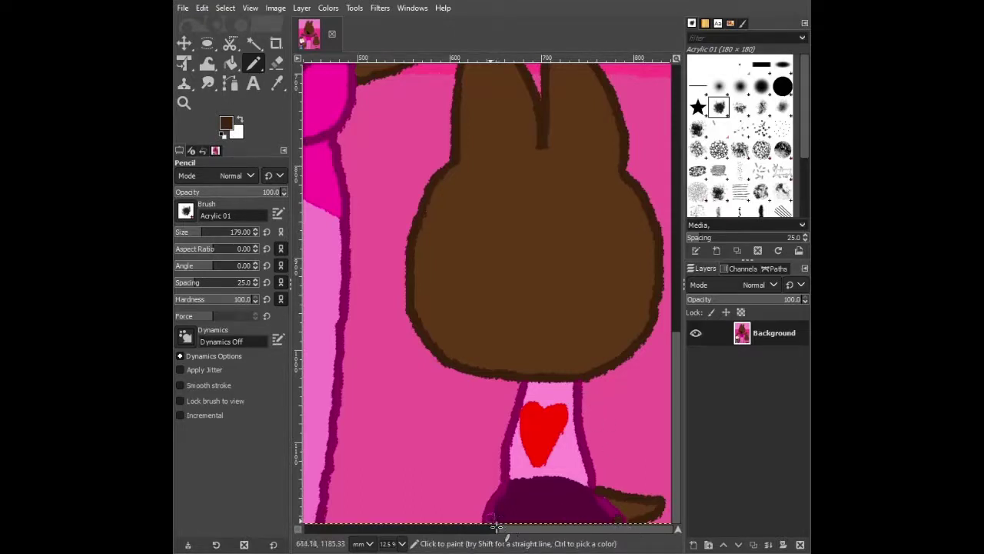
pyautogui.scroll(3, 599, 414)
pyautogui.scroll(-3, 622, 413)
pyautogui.moveTo(584, 399)
pyautogui.mouseDown()
pyautogui.moveTo(690, 474)
pyautogui.moveTo(652, 464)
pyautogui.moveTo(685, 493)
pyautogui.moveTo(654, 484)
pyautogui.moveTo(669, 495)
pyautogui.moveTo(646, 497)
pyautogui.moveTo(595, 458)
pyautogui.mouseUp()
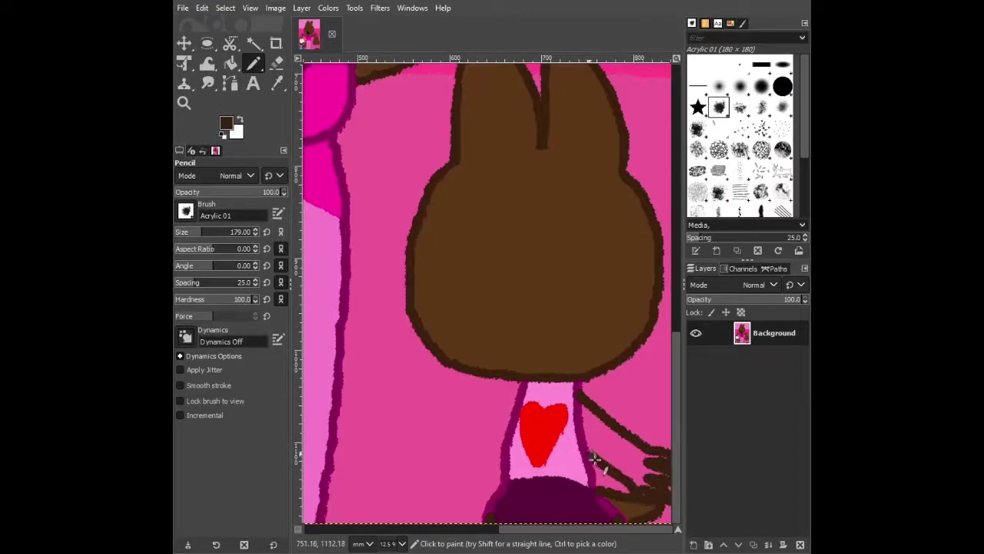
pyautogui.moveTo(519, 390)
pyautogui.mouseDown()
pyautogui.moveTo(461, 467)
pyautogui.moveTo(432, 480)
pyautogui.moveTo(454, 493)
pyautogui.moveTo(447, 510)
pyautogui.moveTo(461, 499)
pyautogui.moveTo(472, 511)
pyautogui.moveTo(496, 469)
pyautogui.mouseUp()
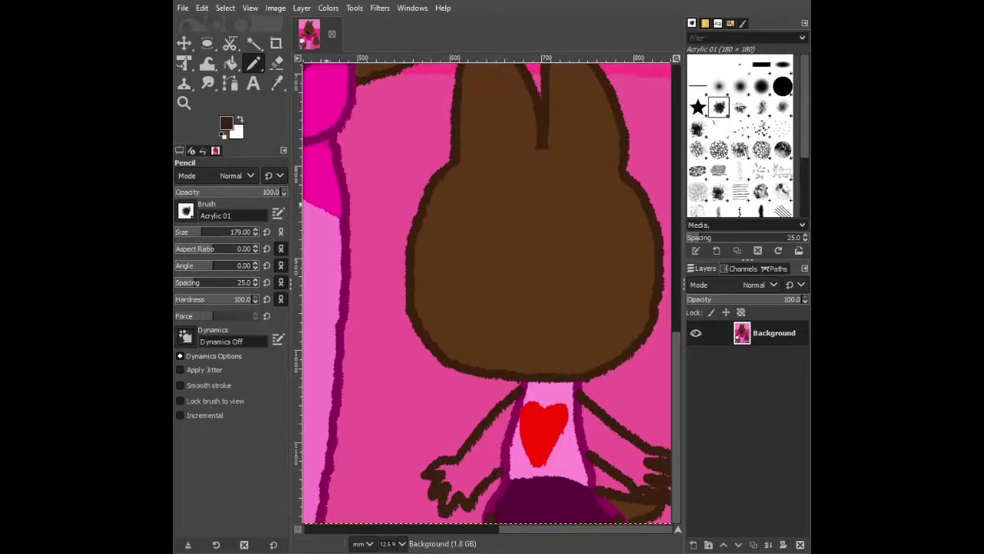
# - Pencil a black face on the second small character with two arched eyes, outer eyelashes, a nose dot and a curved smile
pyautogui.press('d')
pyautogui.moveTo(425, 233)
pyautogui.mouseDown()
pyautogui.moveTo(481, 180)
pyautogui.moveTo(513, 219)
pyautogui.moveTo(494, 264)
pyautogui.moveTo(538, 221)
pyautogui.moveTo(589, 203)
pyautogui.moveTo(584, 292)
pyautogui.mouseUp()
pyautogui.click(459, 271)
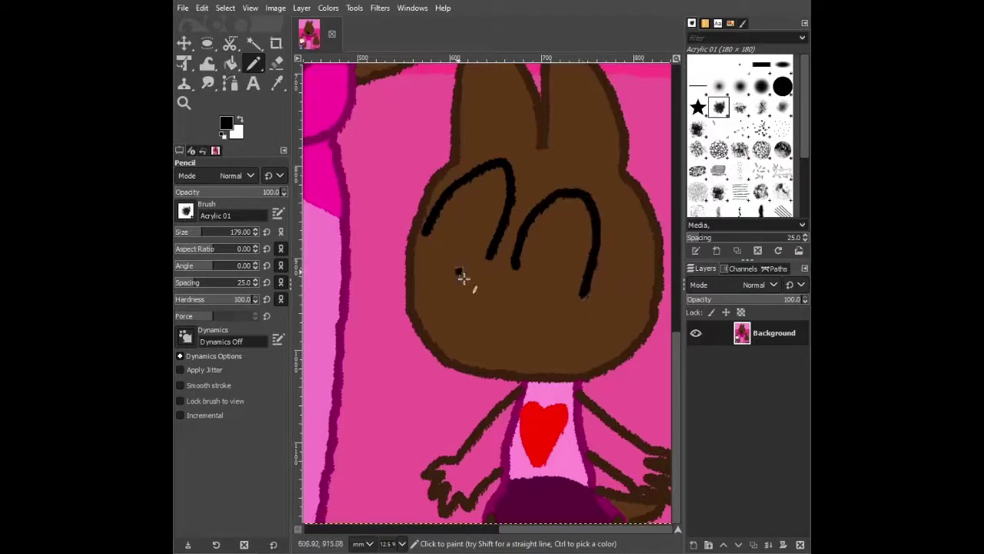
pyautogui.moveTo(488, 369)
pyautogui.mouseDown()
pyautogui.moveTo(526, 369)
pyautogui.moveTo(550, 313)
pyautogui.mouseUp()
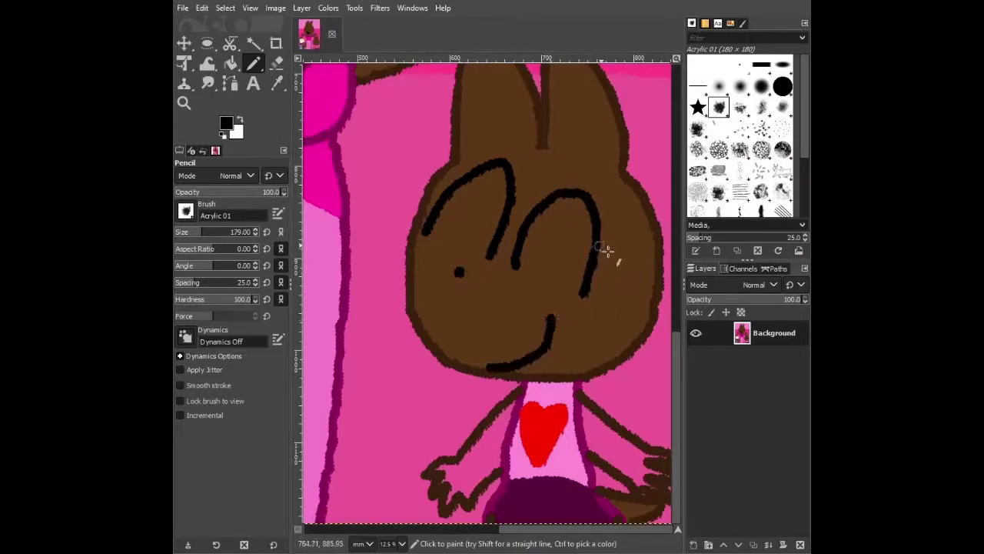
pyautogui.moveTo(600, 247); pyautogui.dragTo(619, 231)
pyautogui.moveTo(460, 172); pyautogui.dragTo(453, 162)
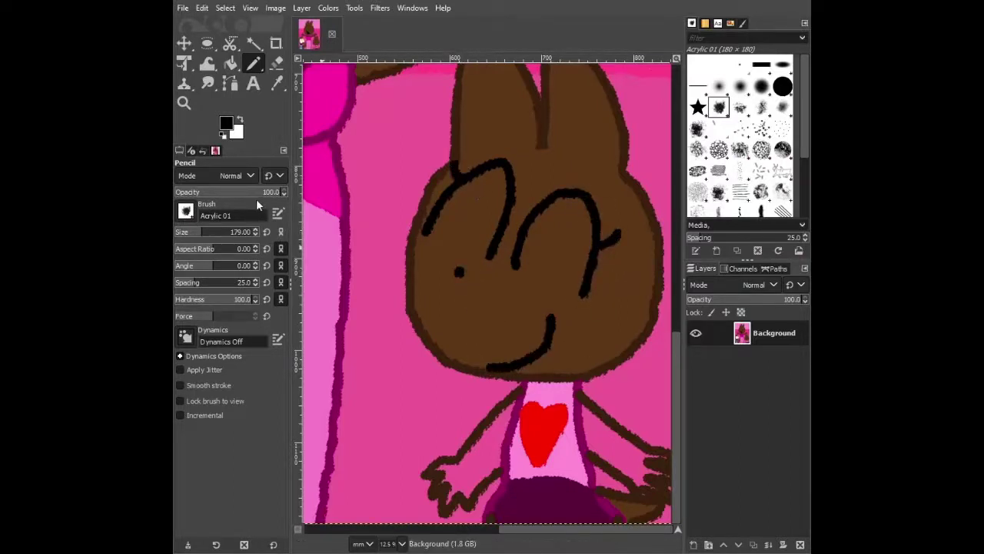
# - Fill both arms and hands of the second small character with medium brown
pyautogui.hotkey('shift', 'b')
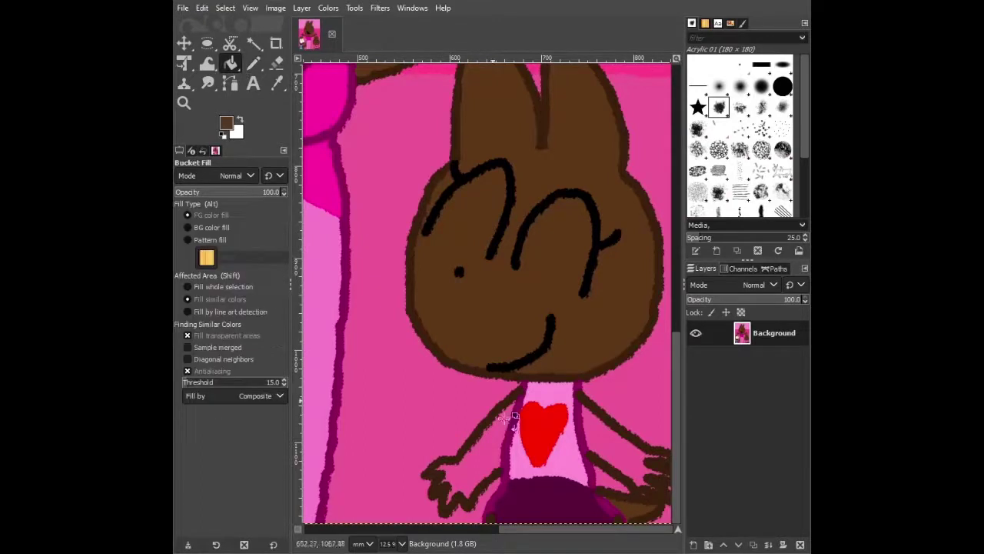
pyautogui.click(471, 479)
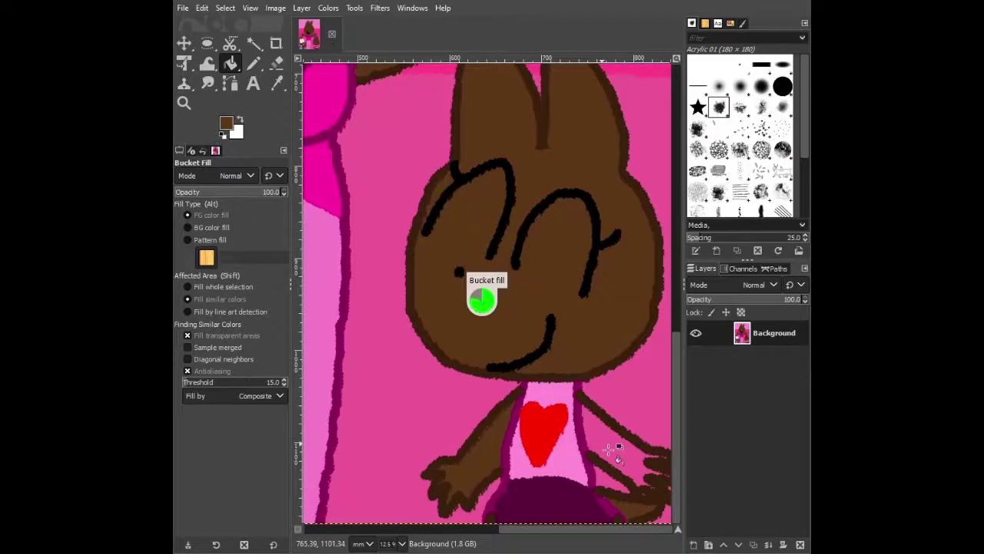
pyautogui.click(613, 450)
pyautogui.press('n')
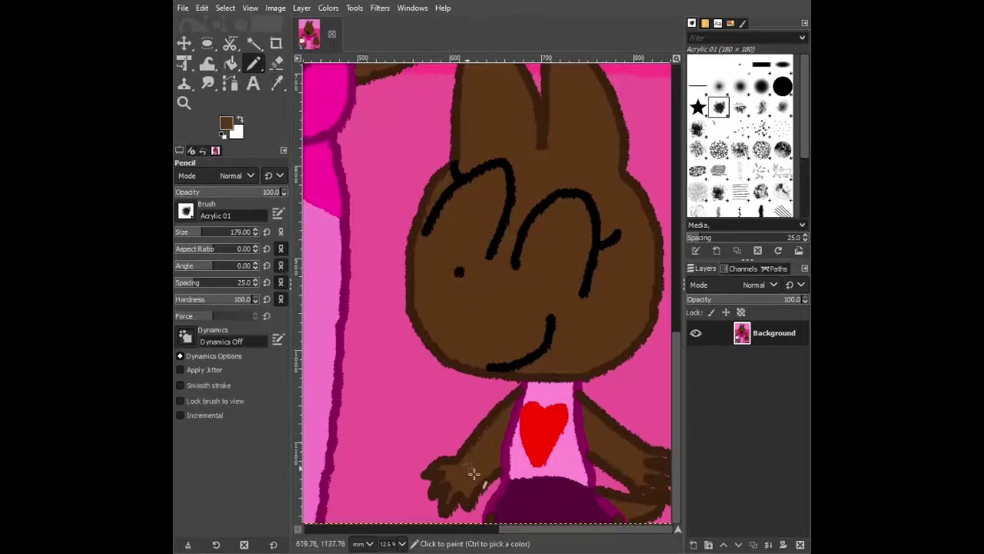
pyautogui.click(590, 419)
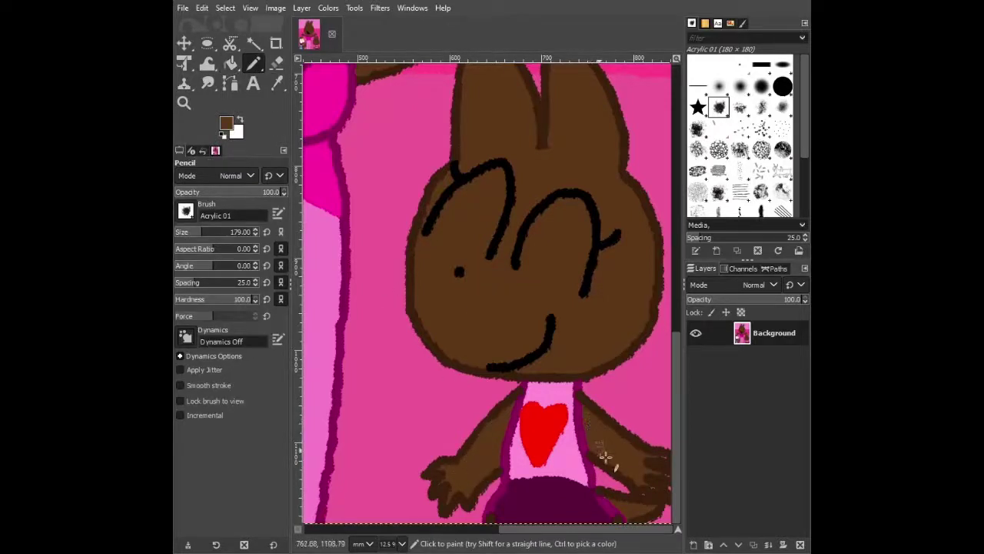
# - Pencil brown lines extending both arms of the second small character up over the shirt and heart to form the shoulders
pyautogui.keyDown('ctrl'); pyautogui.click(598, 459); pyautogui.keyUp('ctrl')
pyautogui.moveTo(598, 460); pyautogui.dragTo(549, 406)
pyautogui.moveTo(509, 482); pyautogui.dragTo(544, 395)
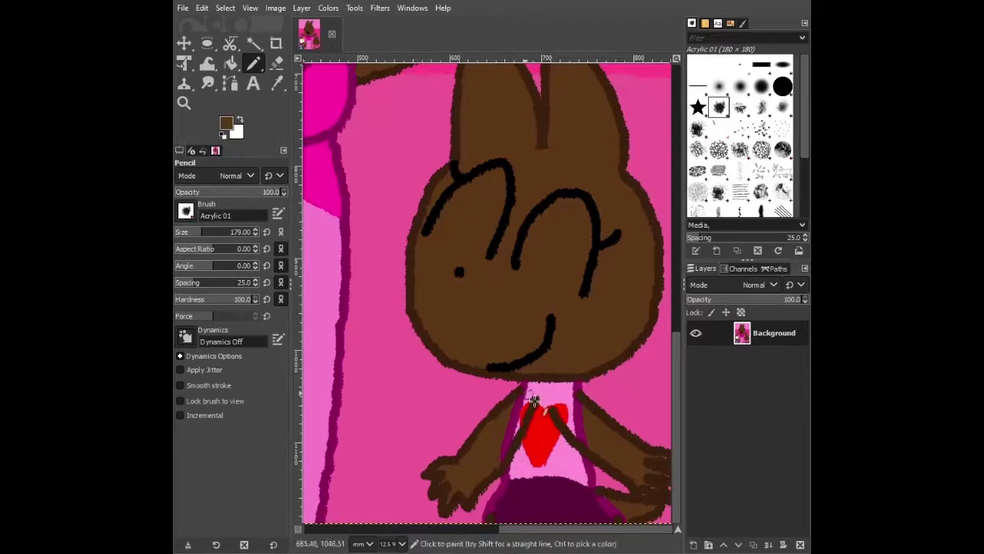
pyautogui.moveTo(559, 415); pyautogui.dragTo(581, 404)
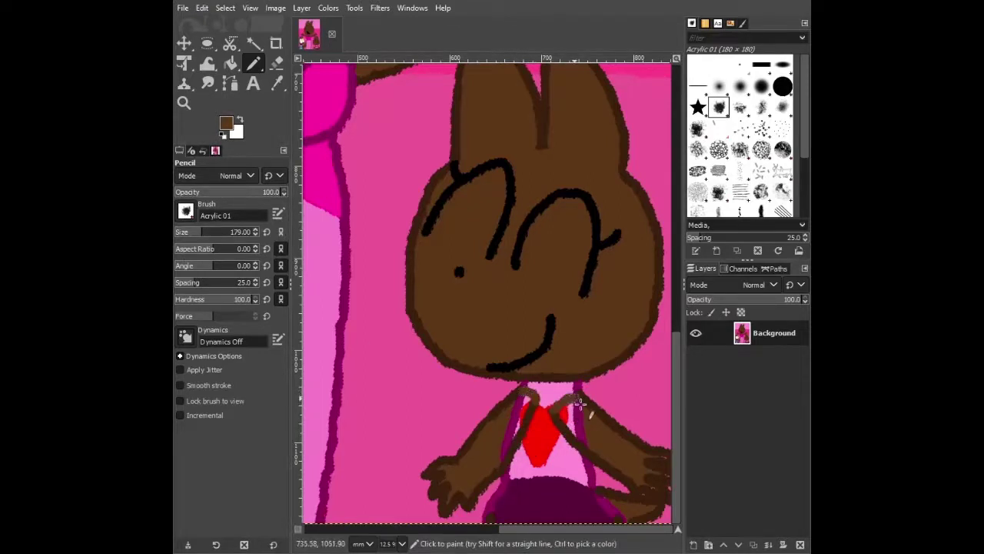
# - Paint the upper part of the second small character's arm nearest the canvas edge medium brown, covering the purple shirt edge and heart
pyautogui.click(230, 66)
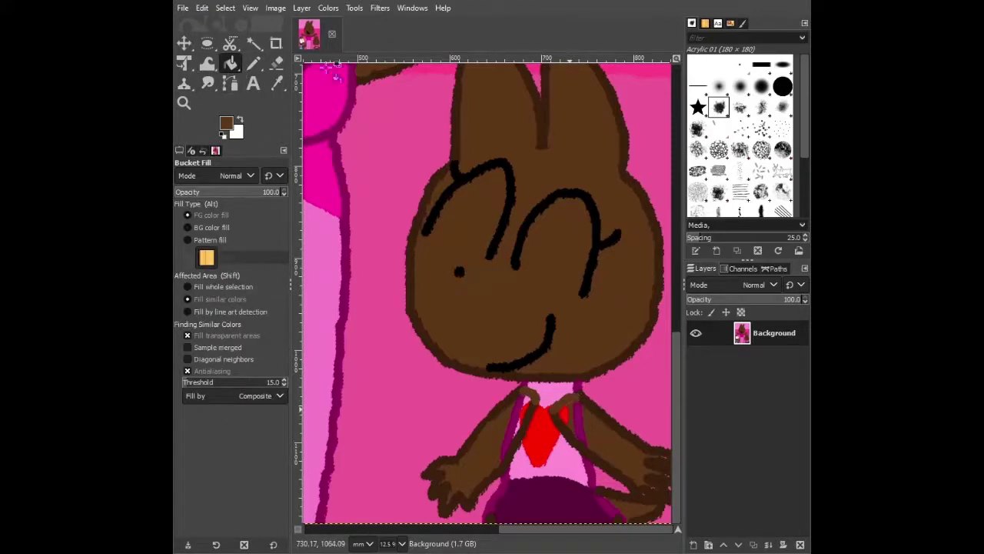
pyautogui.press('n')
pyautogui.moveTo(577, 412)
pyautogui.mouseDown()
pyautogui.moveTo(568, 410)
pyautogui.moveTo(591, 431)
pyautogui.mouseUp()
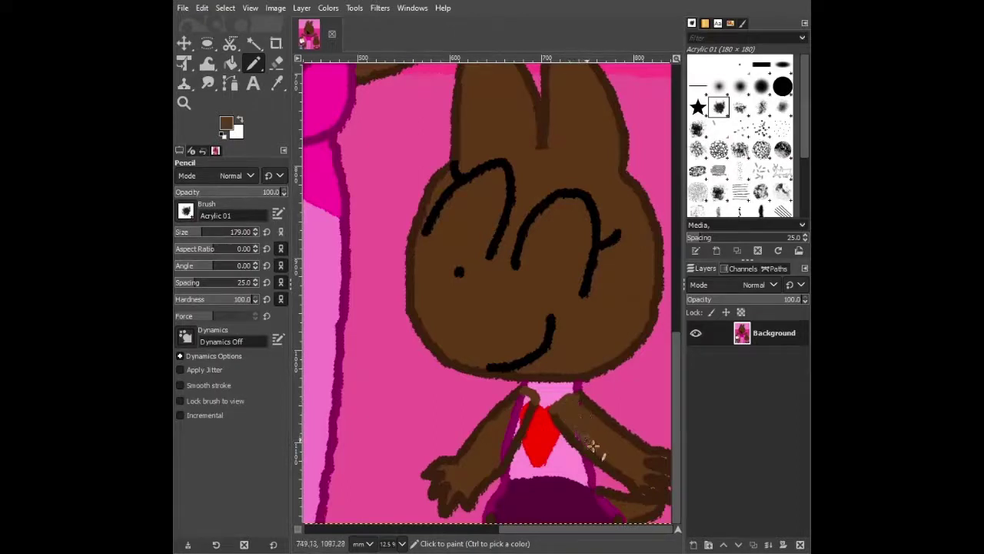
pyautogui.hotkey('ctrl', 'z')
pyautogui.moveTo(568, 411)
pyautogui.mouseDown()
pyautogui.moveTo(584, 411)
pyautogui.moveTo(593, 446)
pyautogui.moveTo(581, 437)
pyautogui.mouseUp()
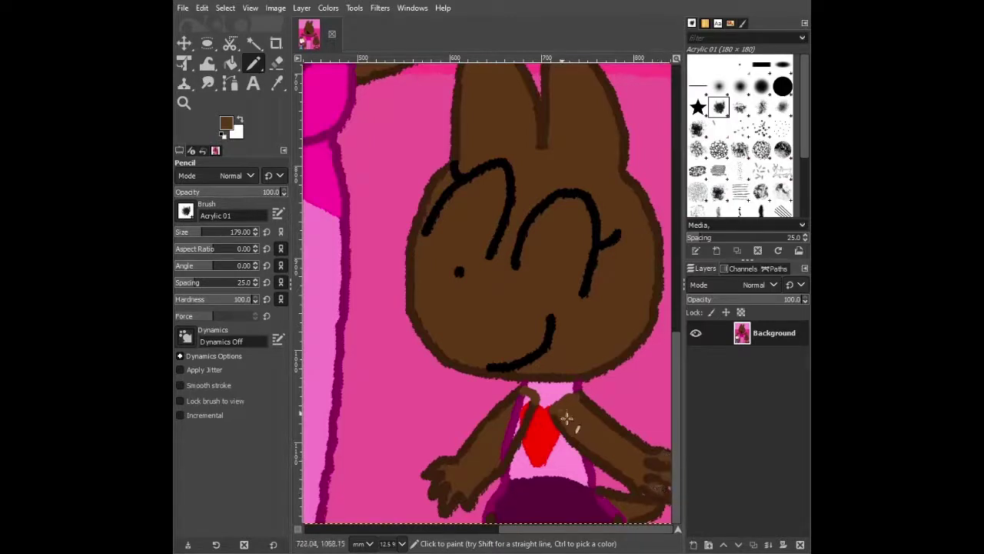
# - Paint the second small character's other shoulder and upper arm medium brown, covering the purple shirt edge inside the arm outline
pyautogui.hotkey('shift', 'b')
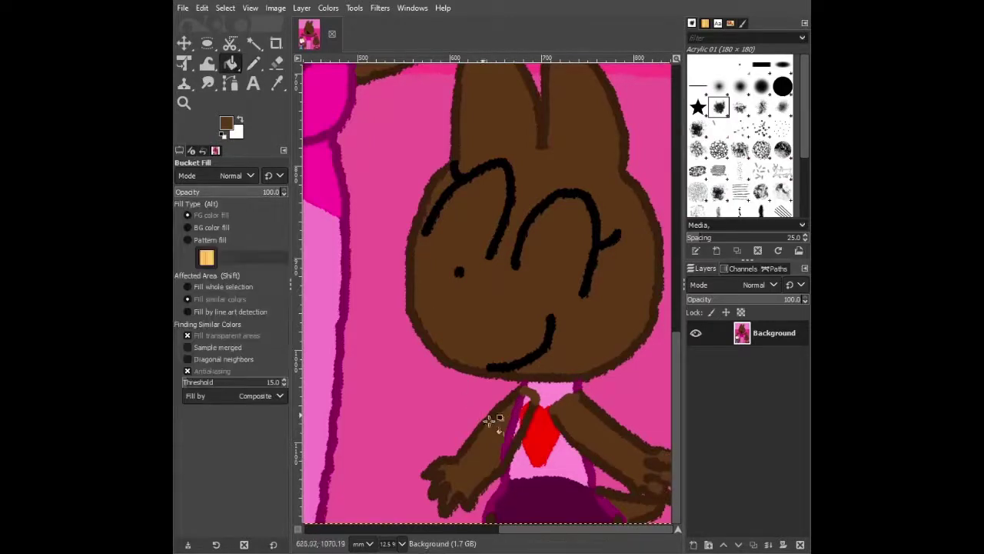
pyautogui.click(535, 404)
pyautogui.click(253, 63)
pyautogui.moveTo(534, 435)
pyautogui.mouseDown()
pyautogui.moveTo(510, 425)
pyautogui.moveTo(532, 403)
pyautogui.moveTo(503, 464)
pyautogui.moveTo(527, 401)
pyautogui.moveTo(508, 454)
pyautogui.mouseUp()
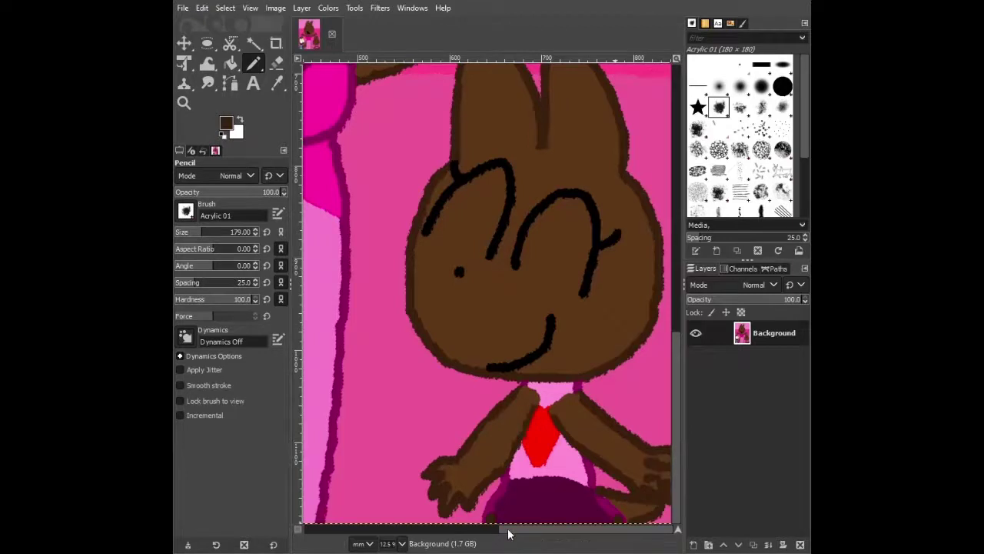
pyautogui.moveTo(507, 531); pyautogui.dragTo(401, 546)
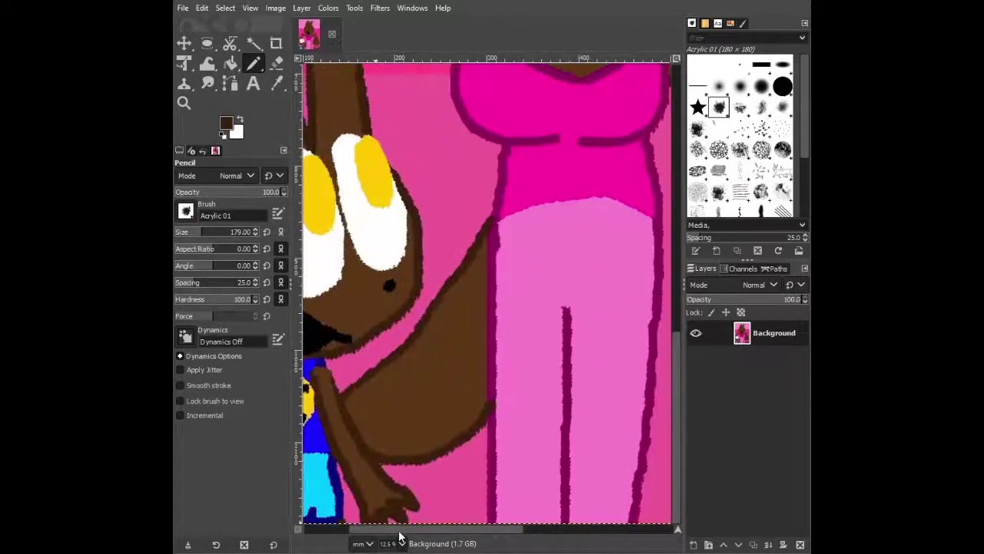
pyautogui.hotkey('shift', 'ctrl', 'j')
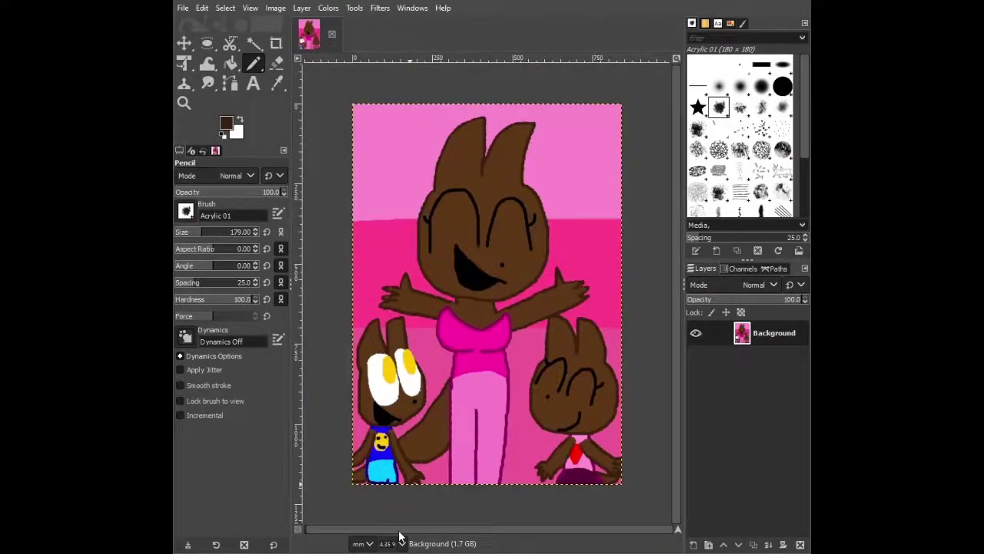